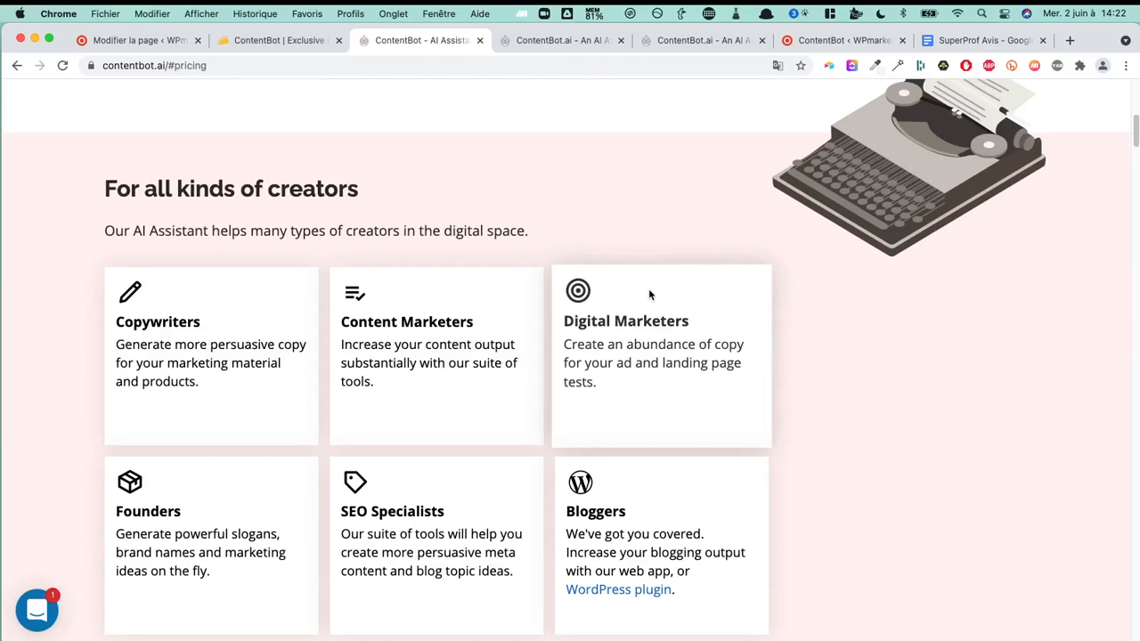
Read through the "For all kinds of creators" and "Creating amazing things" sections of the ContentBot home page.
scroll(650, 295, "down", 2)
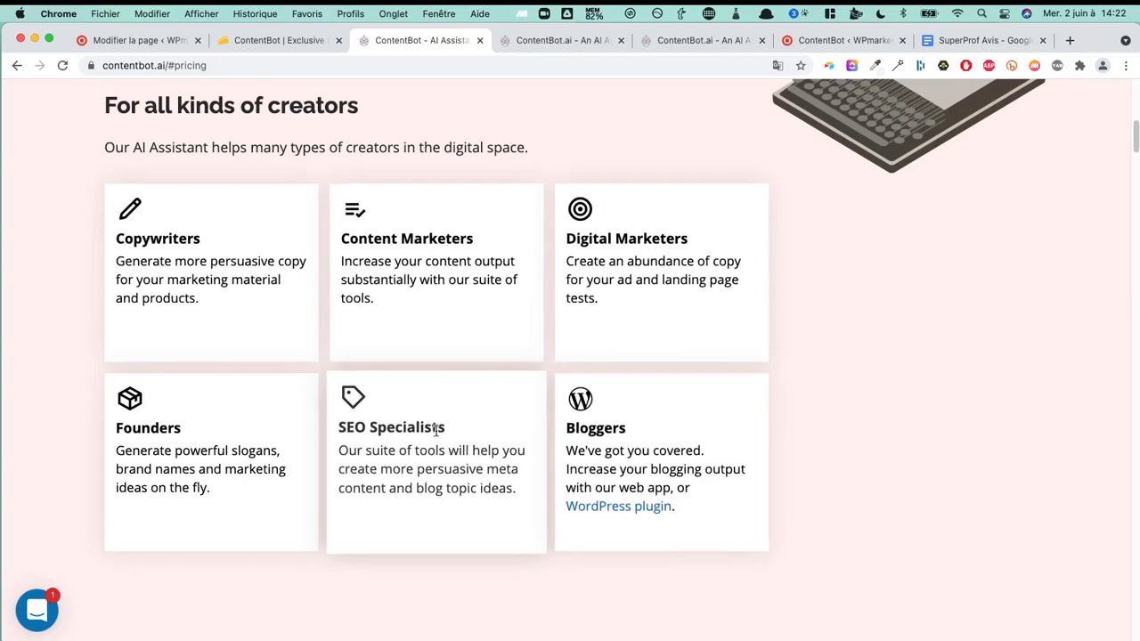
scroll(565, 375, "down", 8)
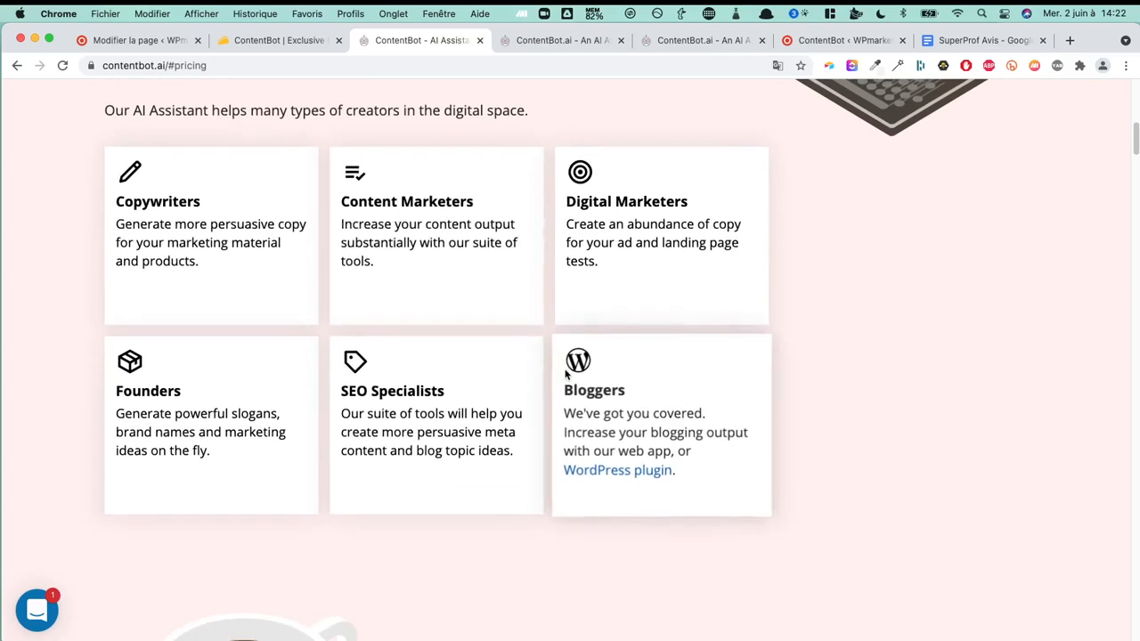
scroll(568, 367, "down", 7)
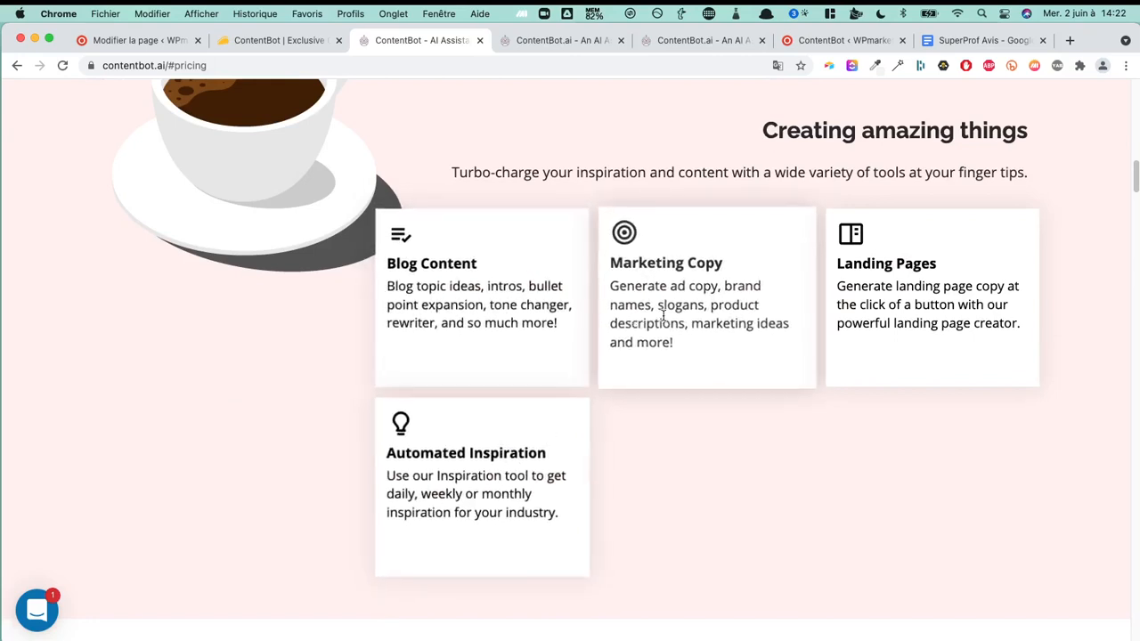
left_click_drag(744, 260, 602, 269)
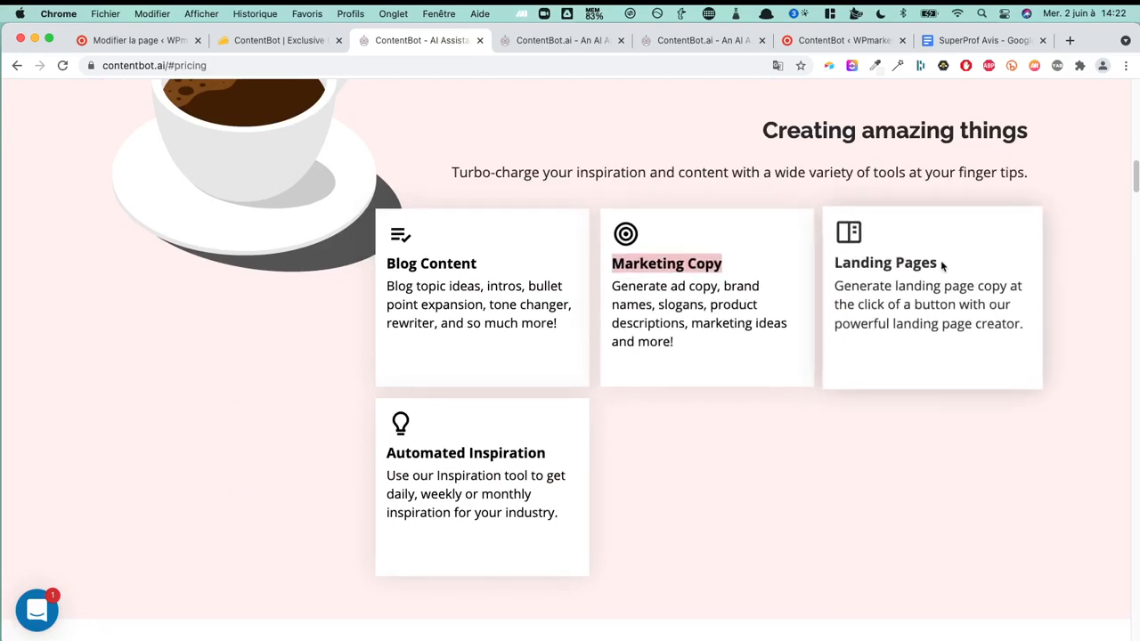
left_click_drag(943, 265, 793, 267)
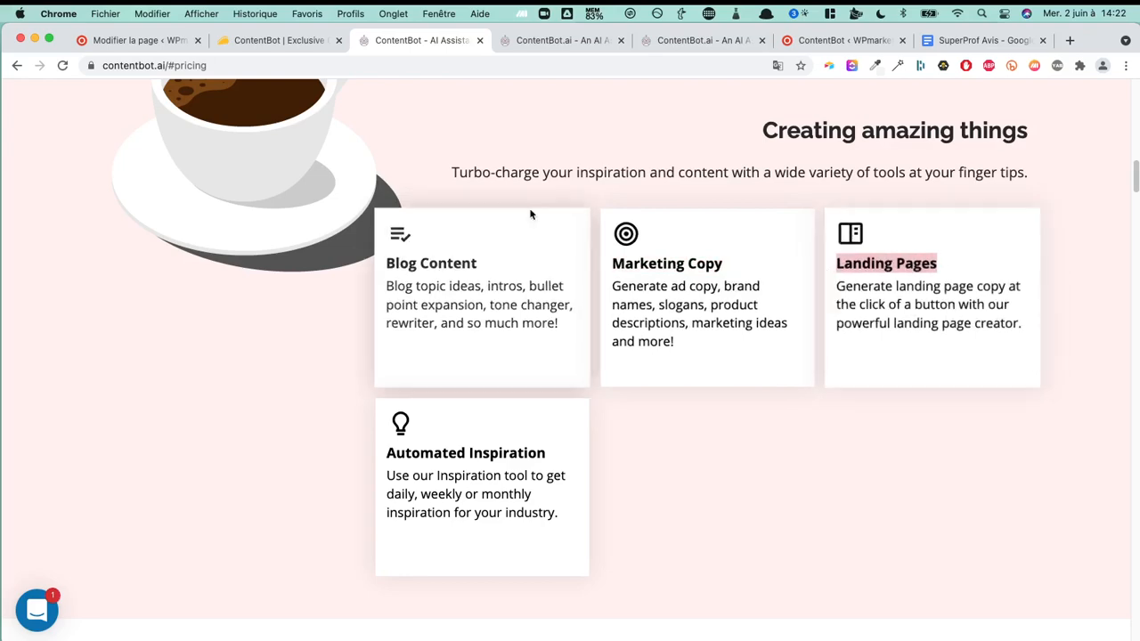
scroll(544, 241, "down", 8)
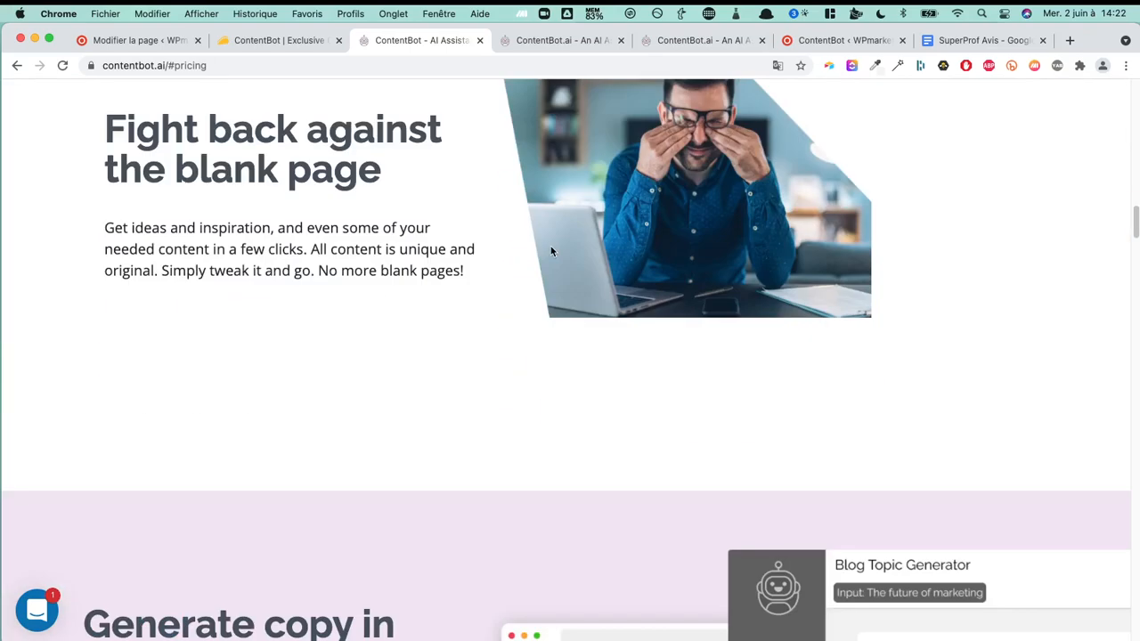
scroll(551, 251, "up", 3)
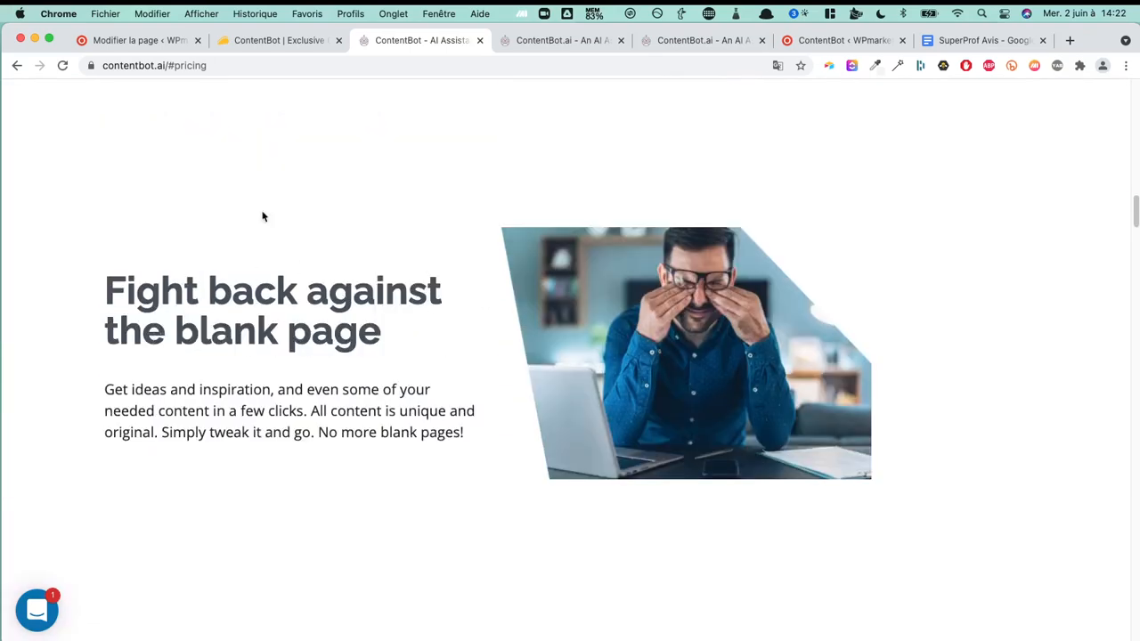
Glance at the WordPress page draft and read the "Fight back against the blank page" and "Generate copy in seconds" sections on the ContentBot site.
left_click(125, 40)
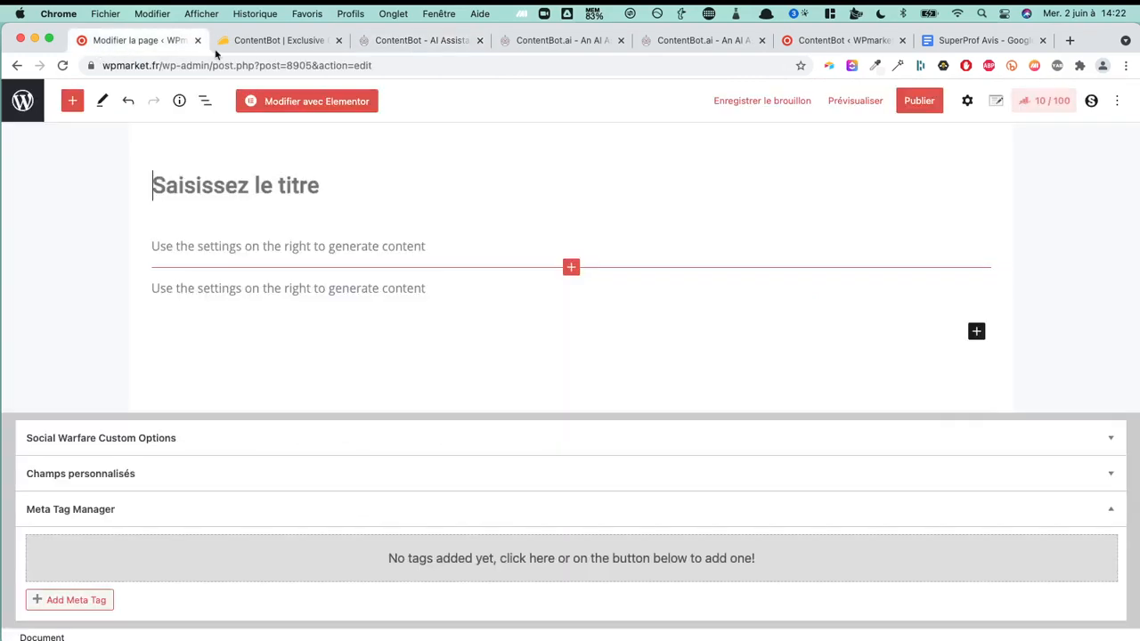
left_click(431, 43)
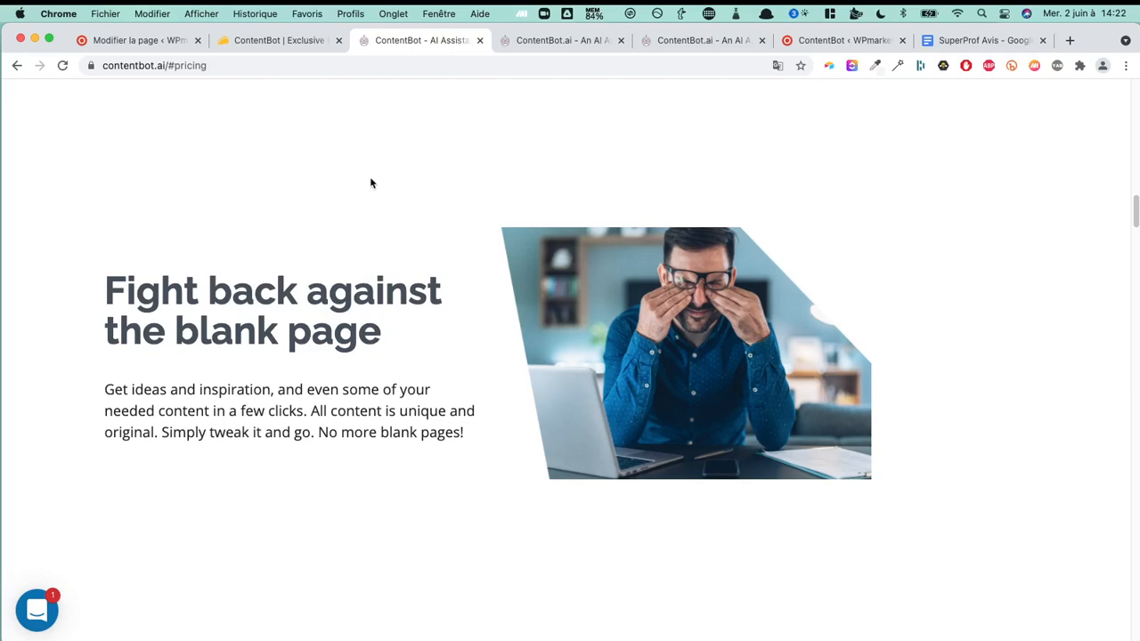
scroll(458, 233, "down", 3)
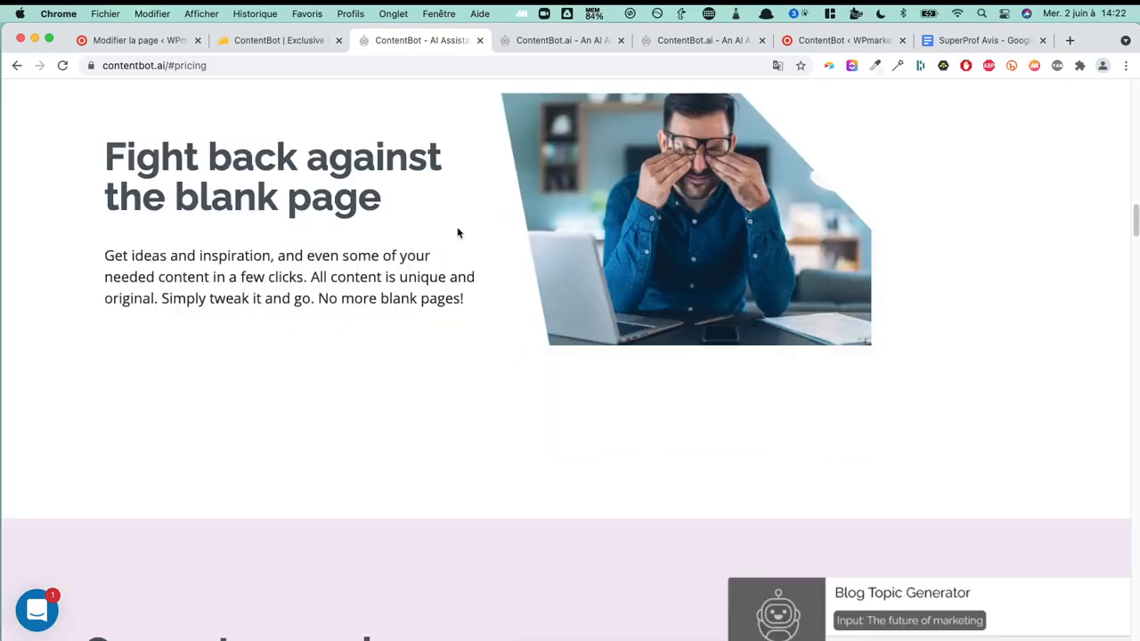
scroll(457, 232, "down", 4)
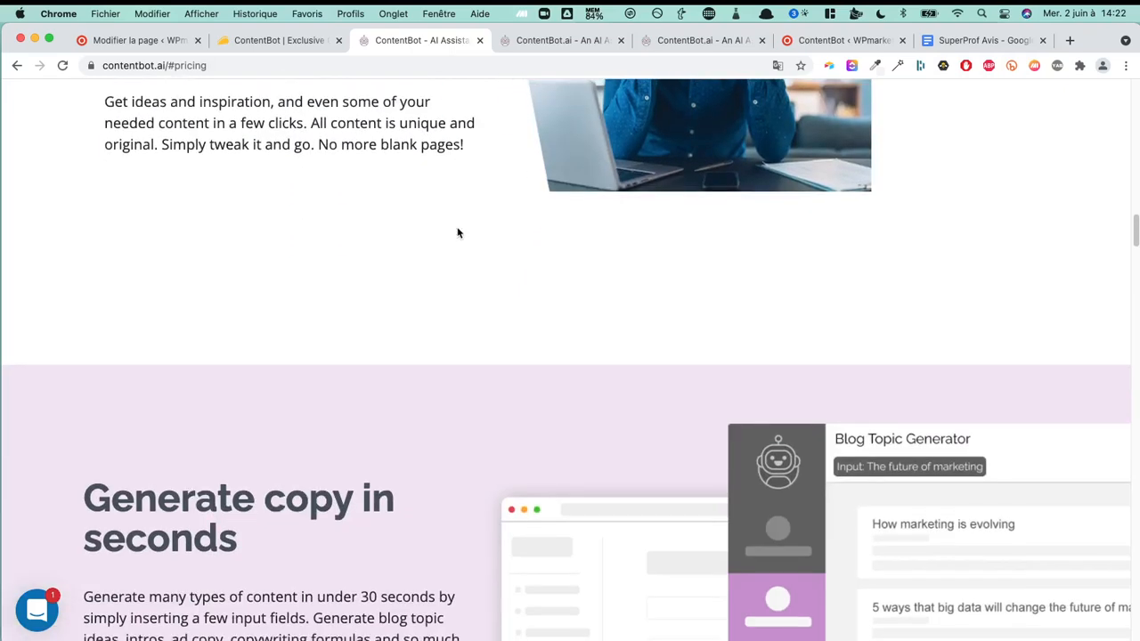
scroll(457, 232, "down", 3)
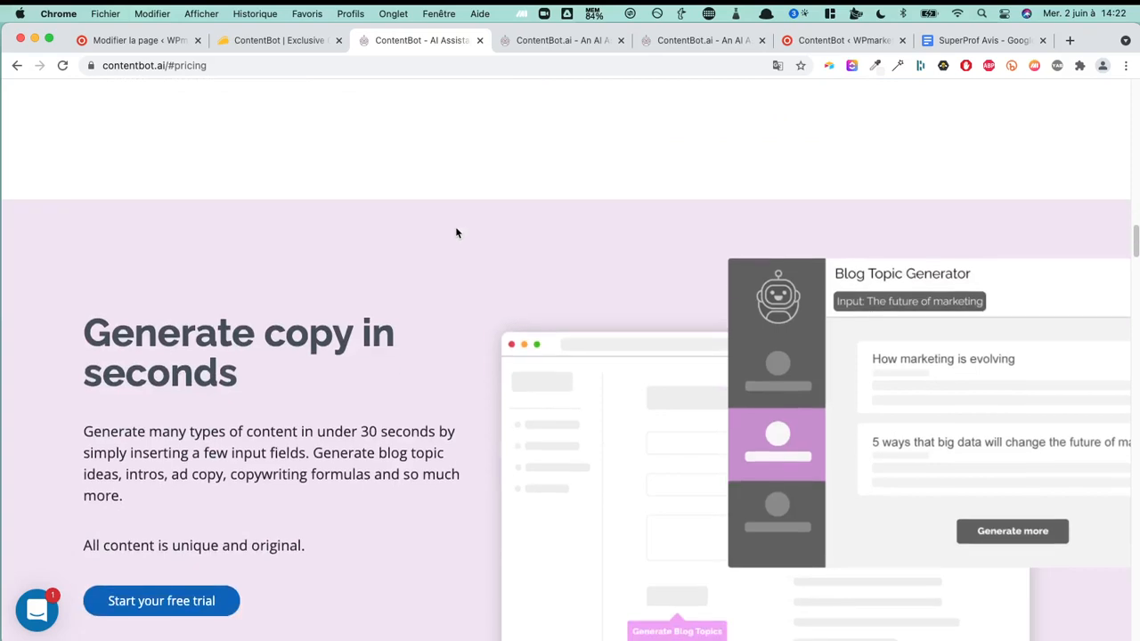
scroll(455, 233, "down", 1)
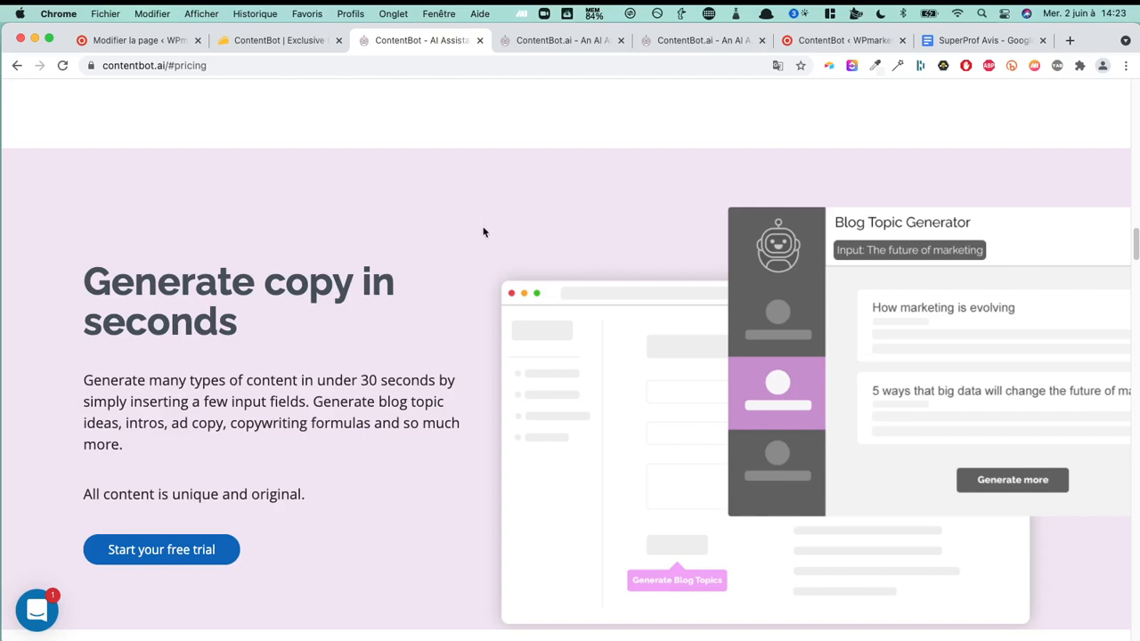
scroll(485, 228, "down", 1)
left_click_drag(431, 353, 363, 353)
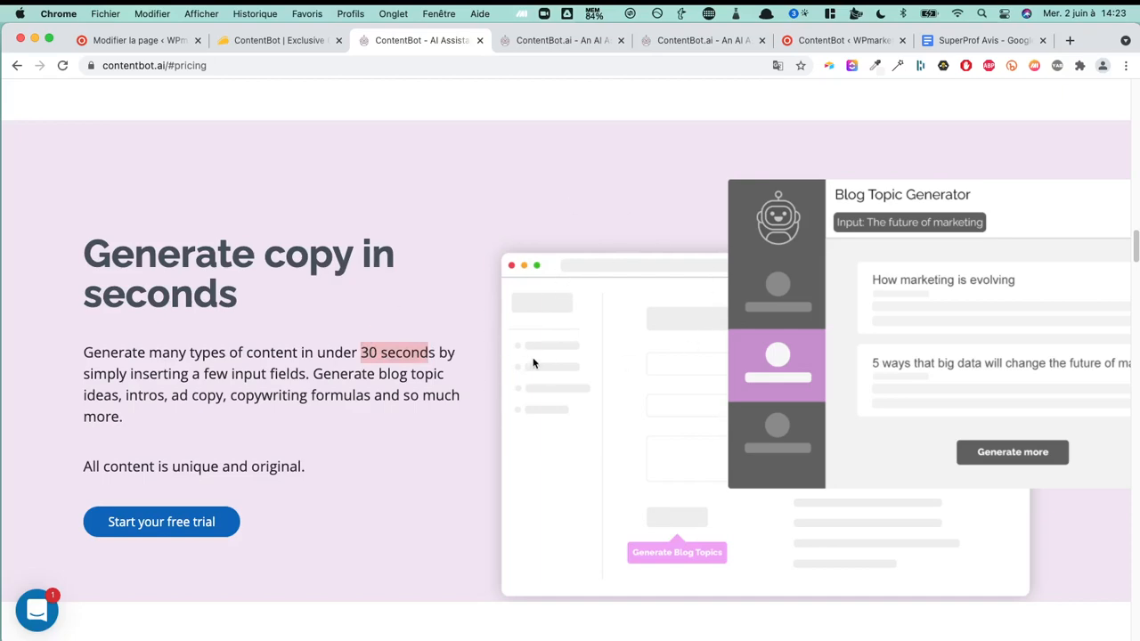
Expand "What languages do you support?" in the Frequently Asked Questions and highlight "Google Translate" in the answer.
scroll(533, 363, "down", 10)
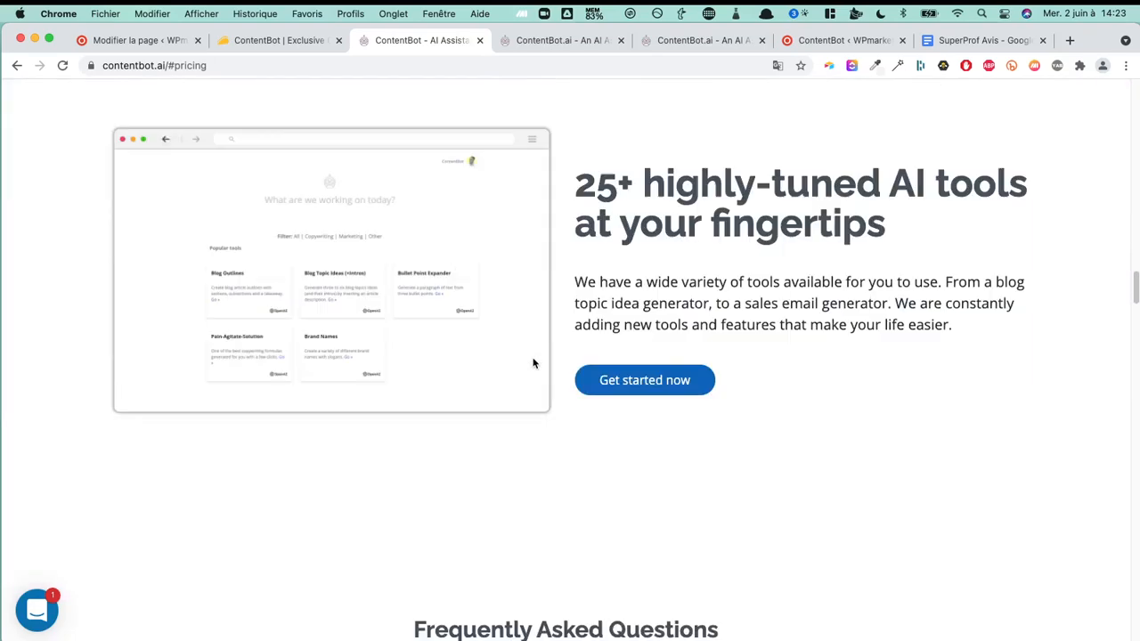
scroll(533, 363, "down", 10)
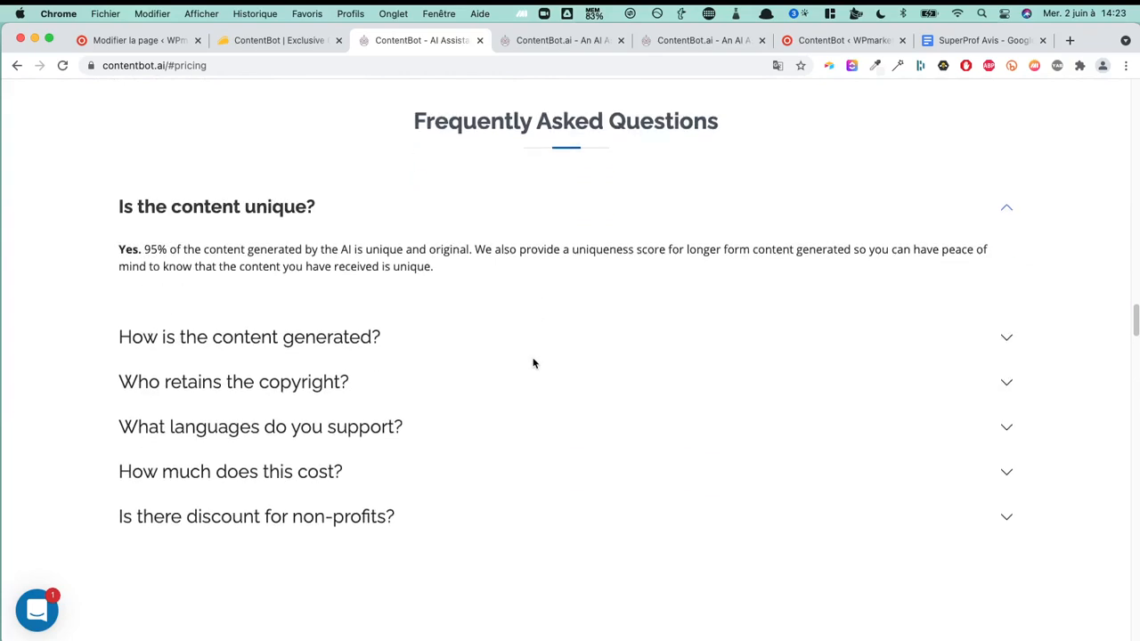
scroll(534, 363, "down", 3)
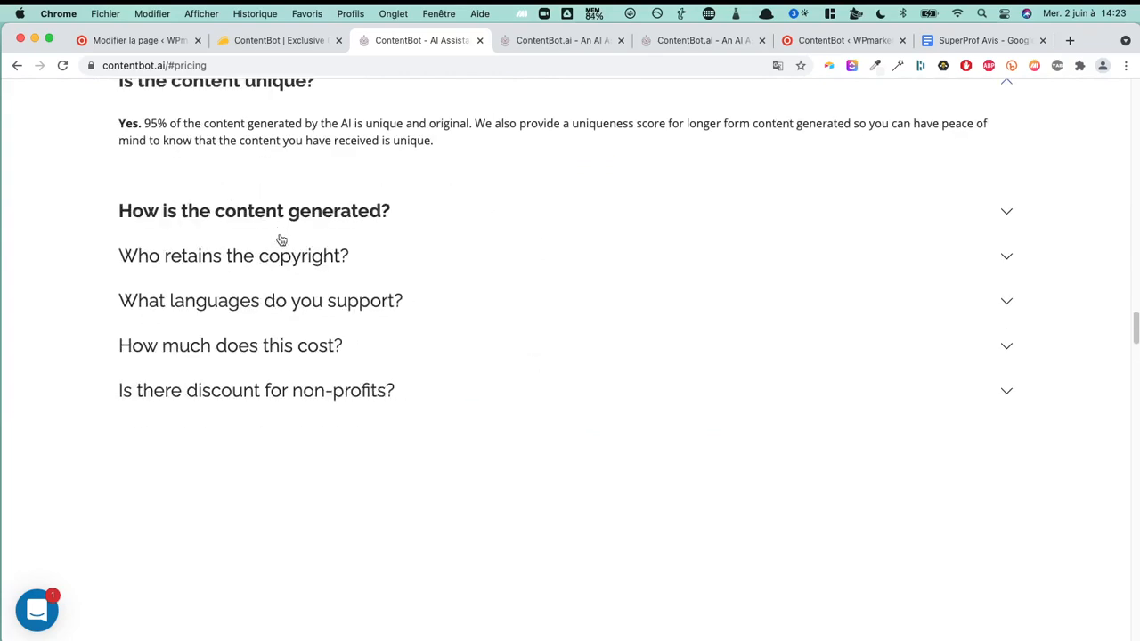
left_click(276, 312)
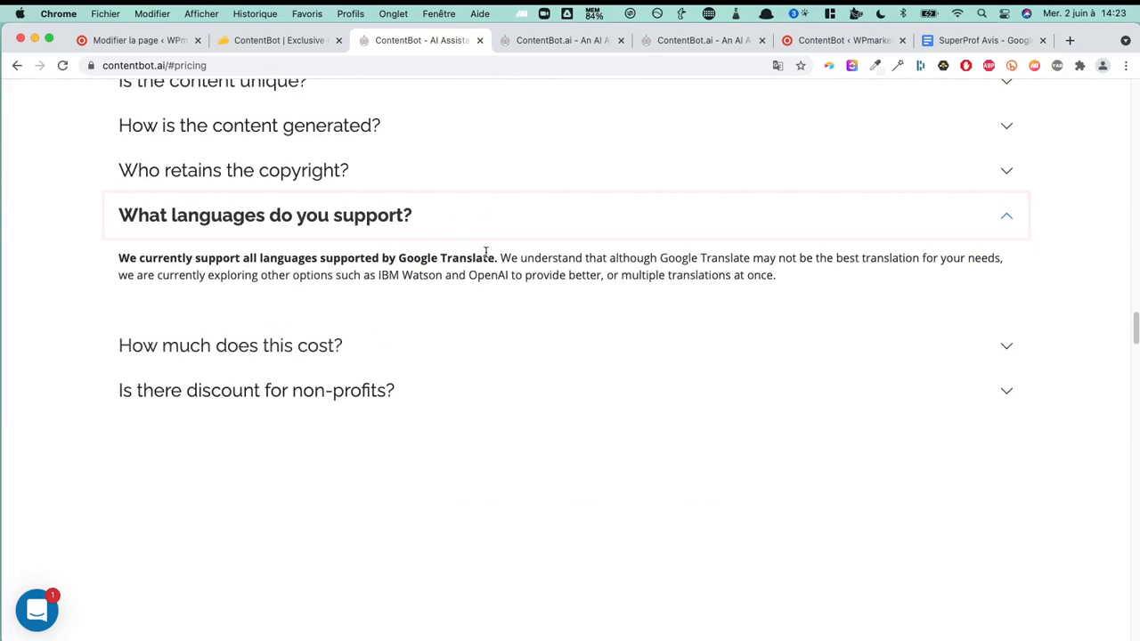
left_click_drag(497, 256, 393, 258)
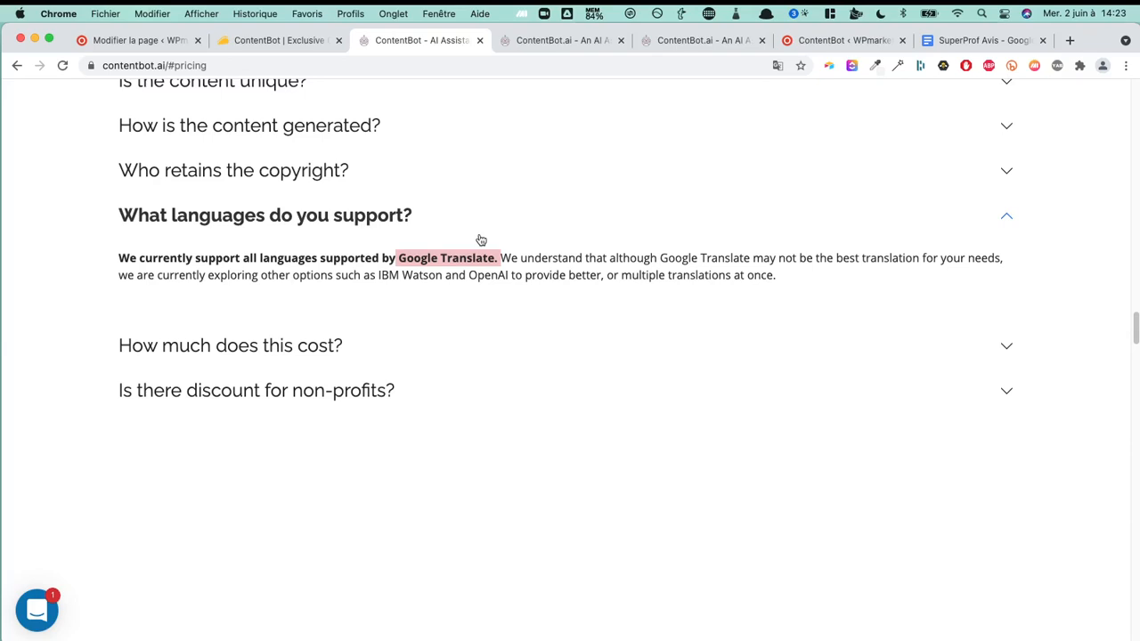
View the saved Articles list and the blank Article Editor in the ContentBot web app.
scroll(481, 241, "up", 15)
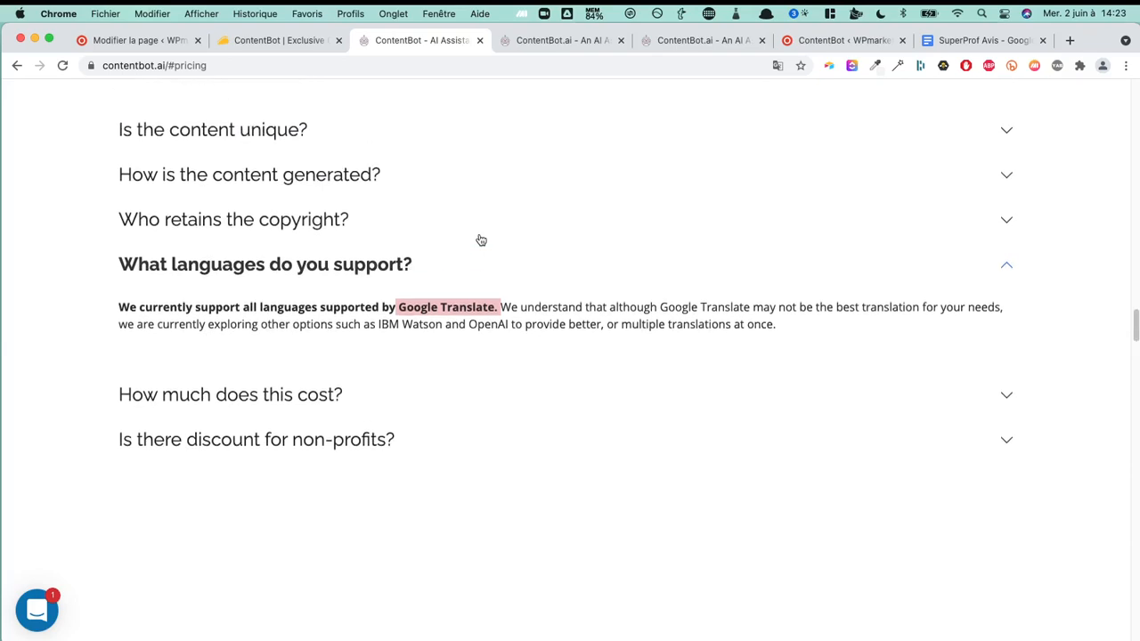
scroll(480, 238, "up", 15)
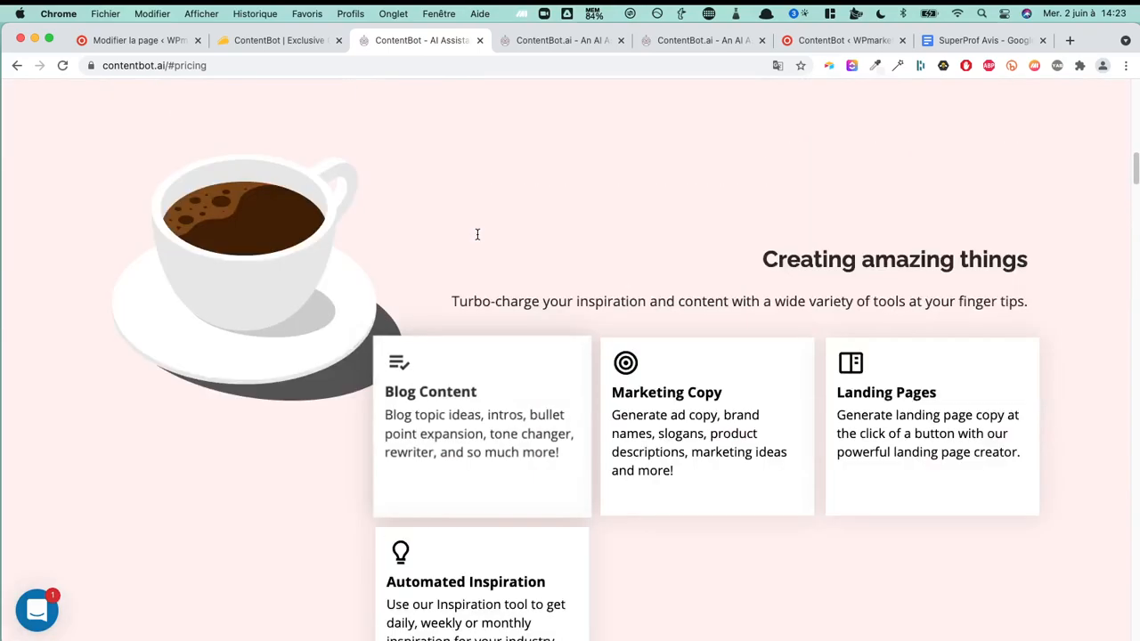
left_click(549, 40)
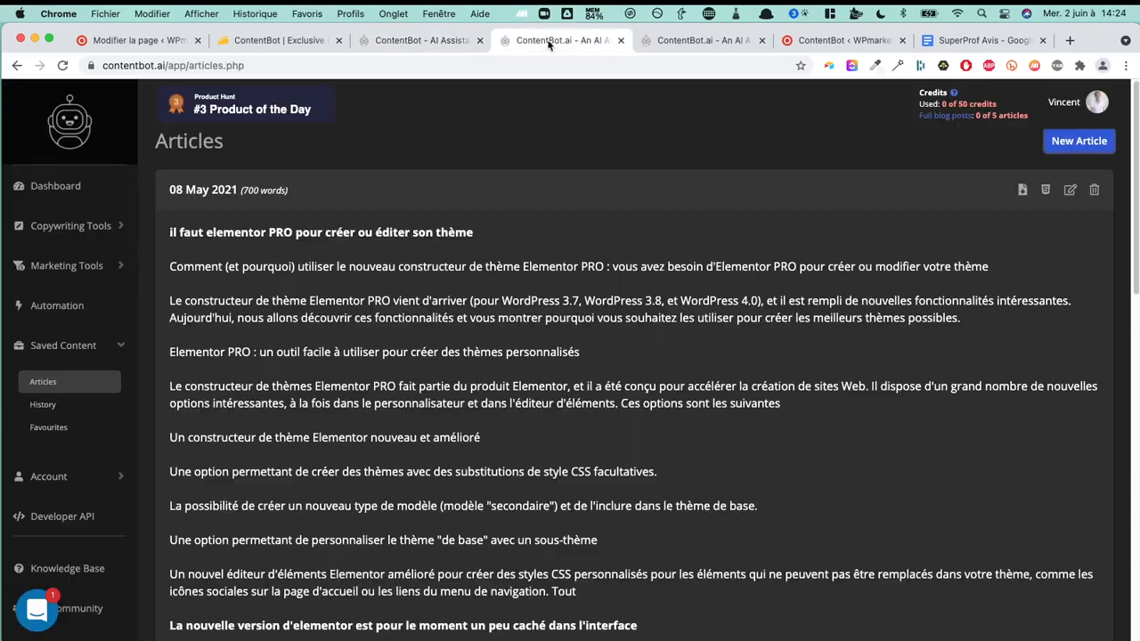
left_click(690, 43)
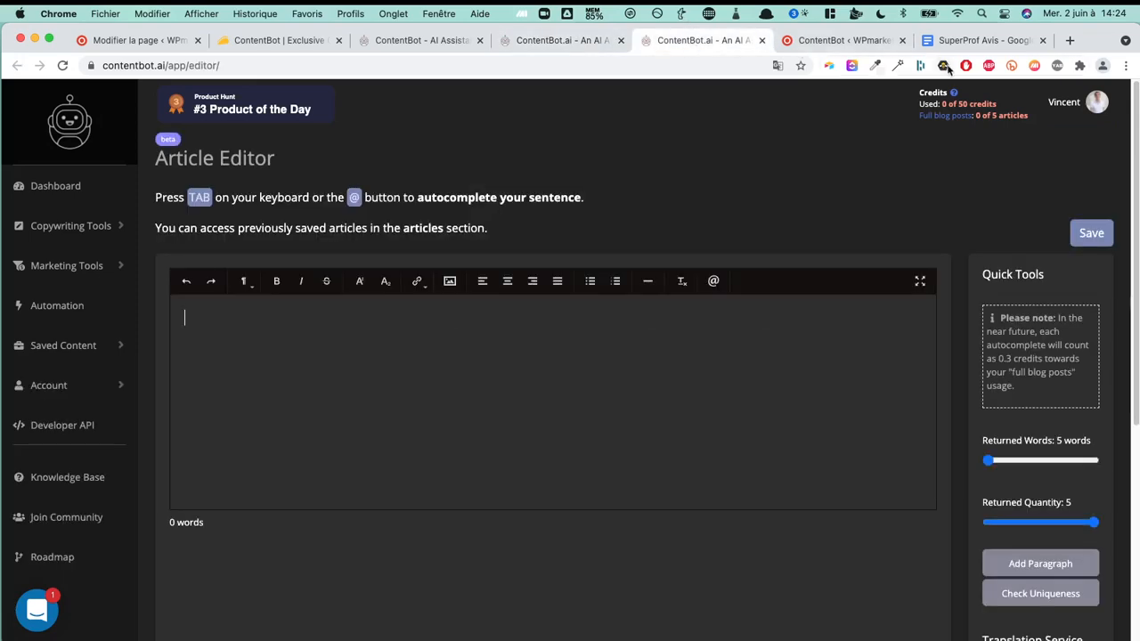
Switch to the ContentBot plugin's welcome page in WordPress and read the Step 1 and Step 2 instructions.
left_click(851, 42)
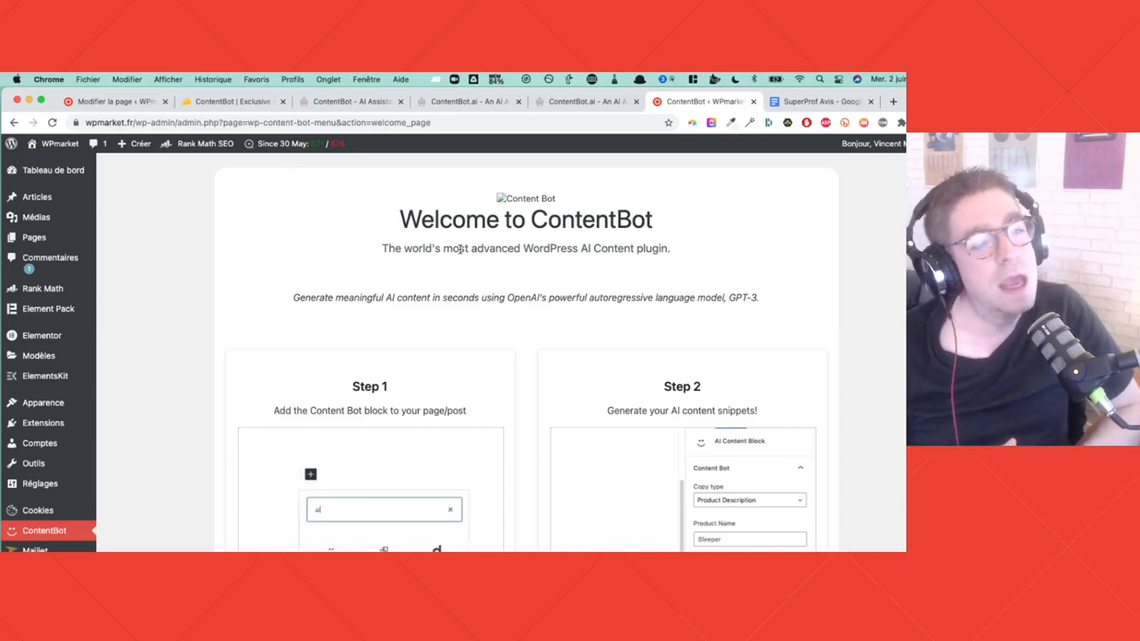
scroll(463, 445, "down", 3)
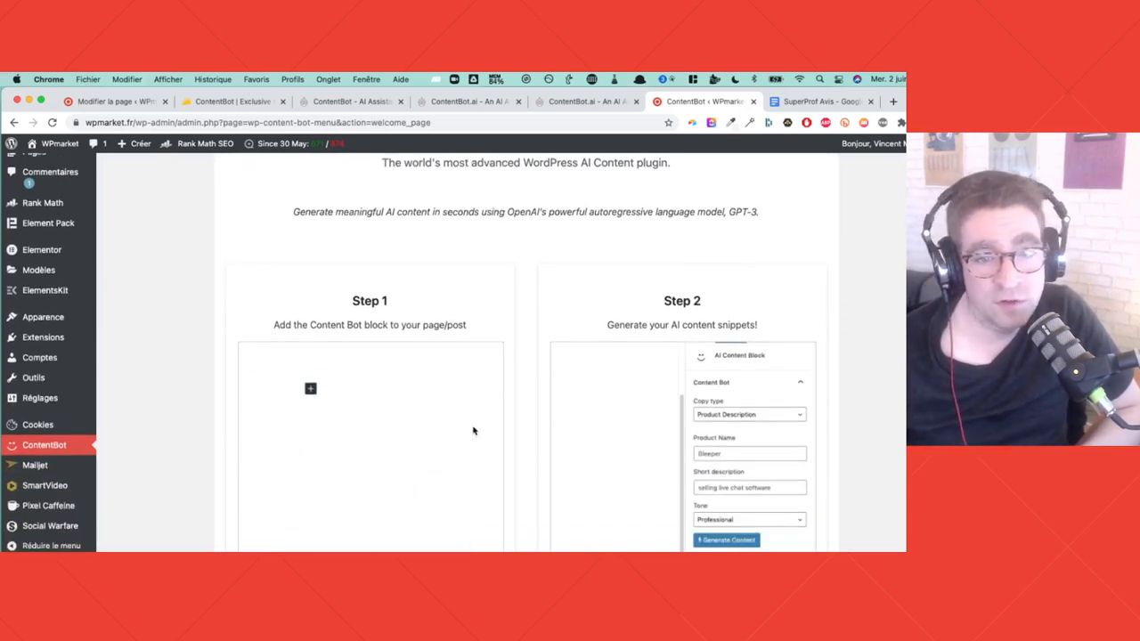
scroll(485, 415, "down", 1)
scroll(391, 220, "down", 3)
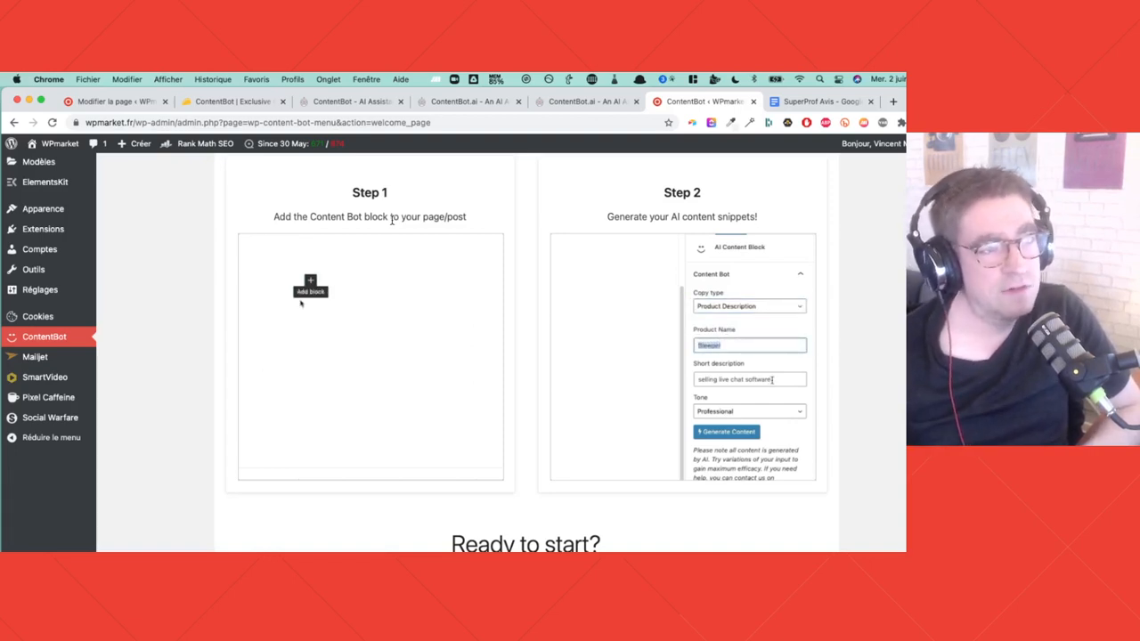
Return to the untitled WordPress page draft, show the settings sidebar and select the first AI Content Block.
left_click(578, 107)
left_click(473, 104)
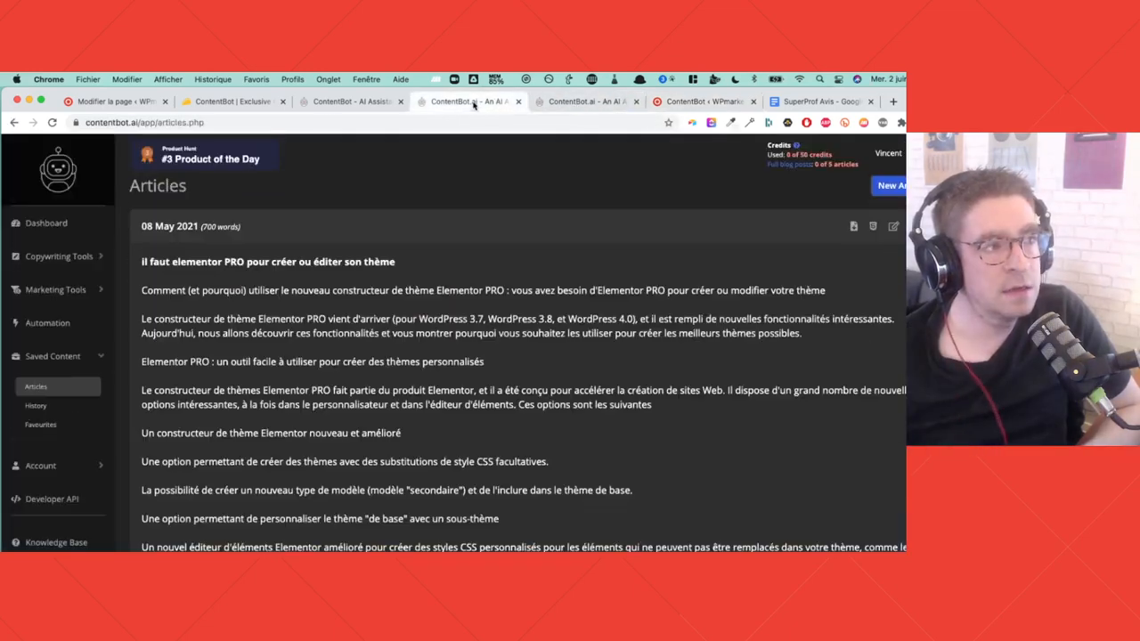
left_click(116, 101)
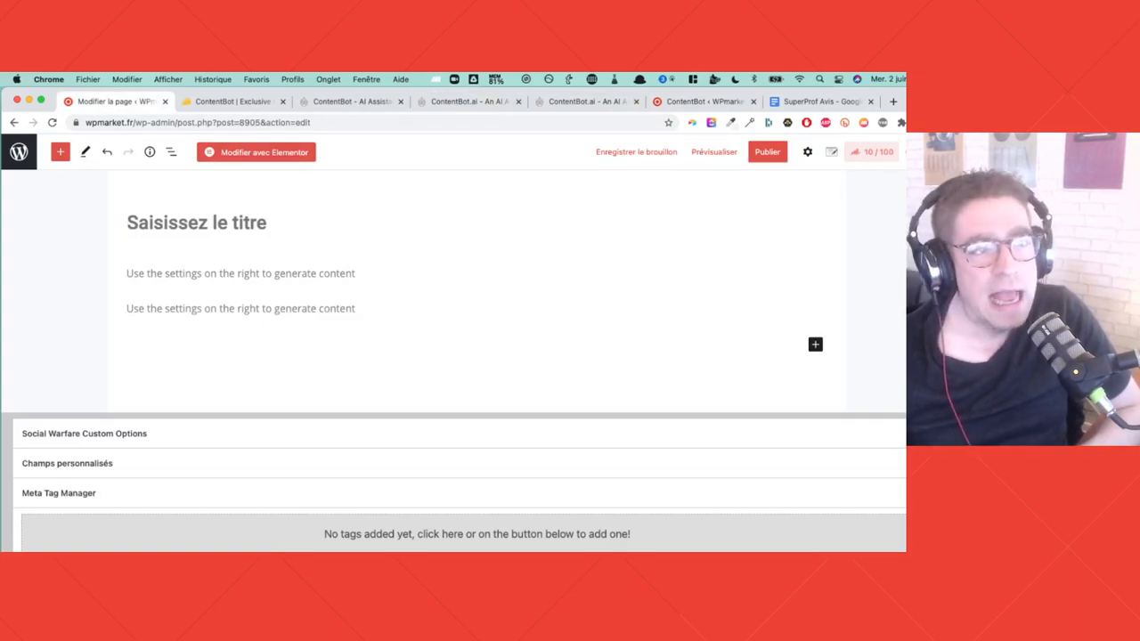
left_click(807, 151)
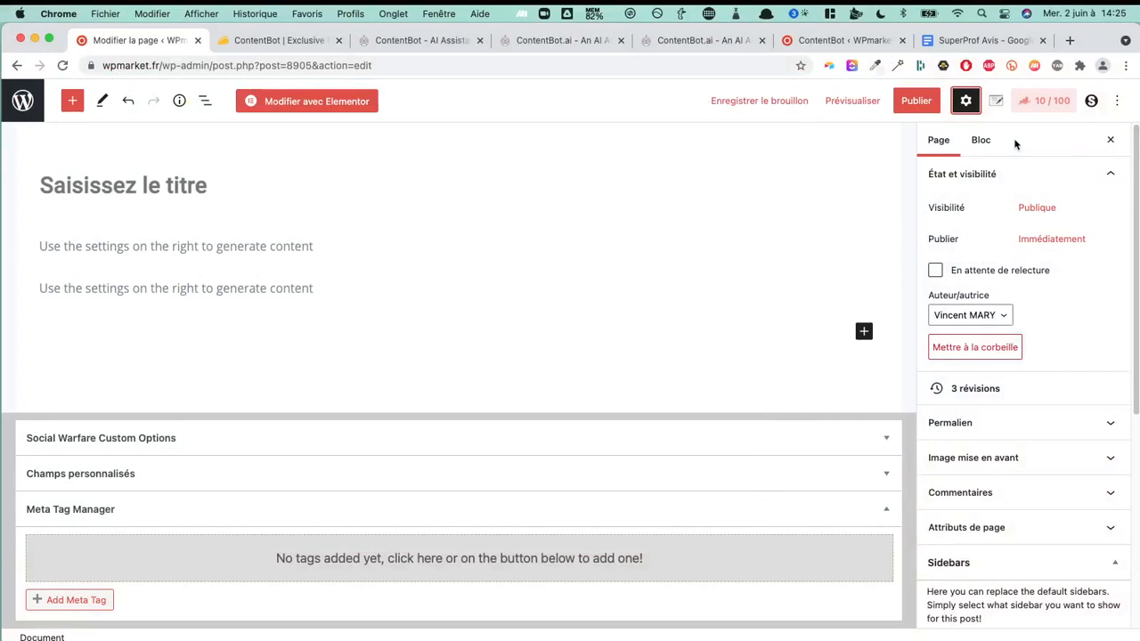
left_click(194, 246)
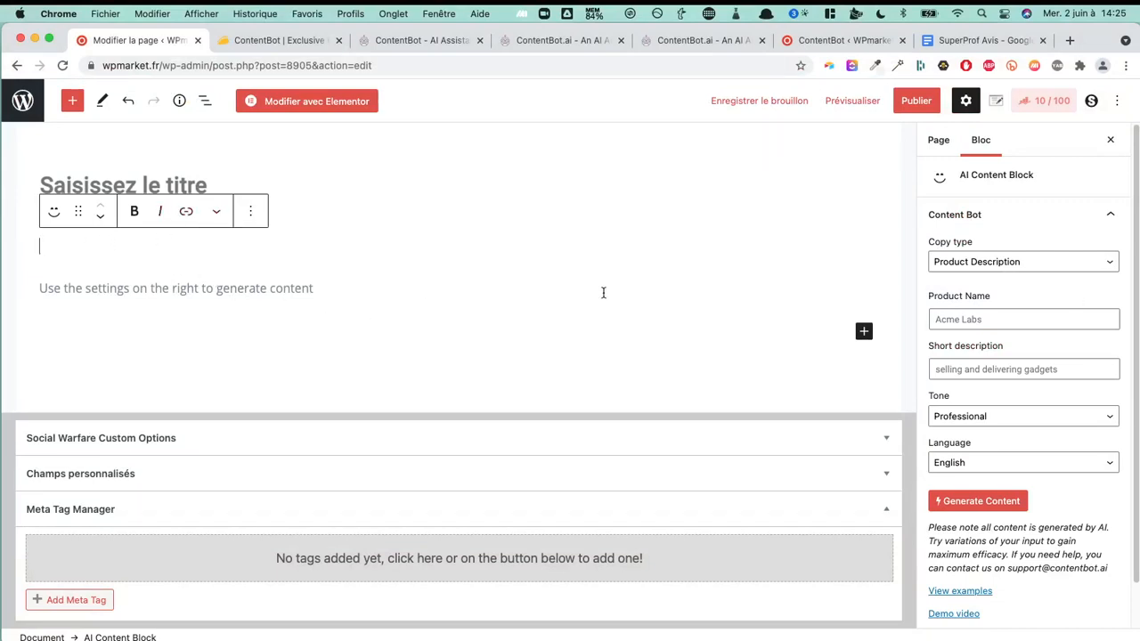
Add an empty paragraph block below the two AI content blocks and reselect the first AI Content Block.
left_click(862, 330)
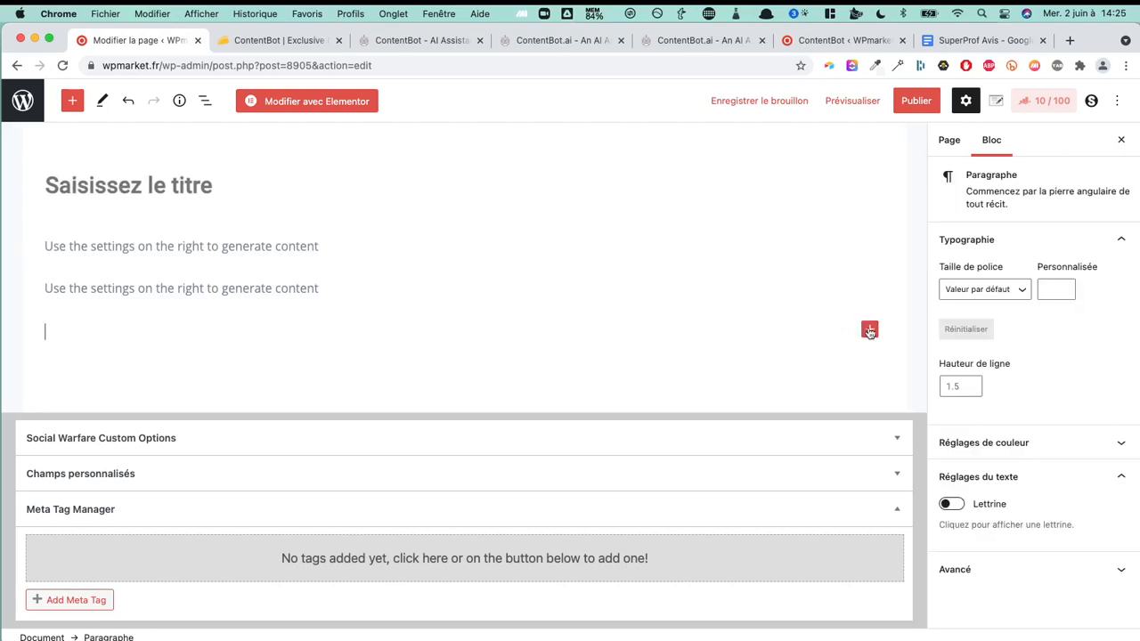
left_click(869, 329)
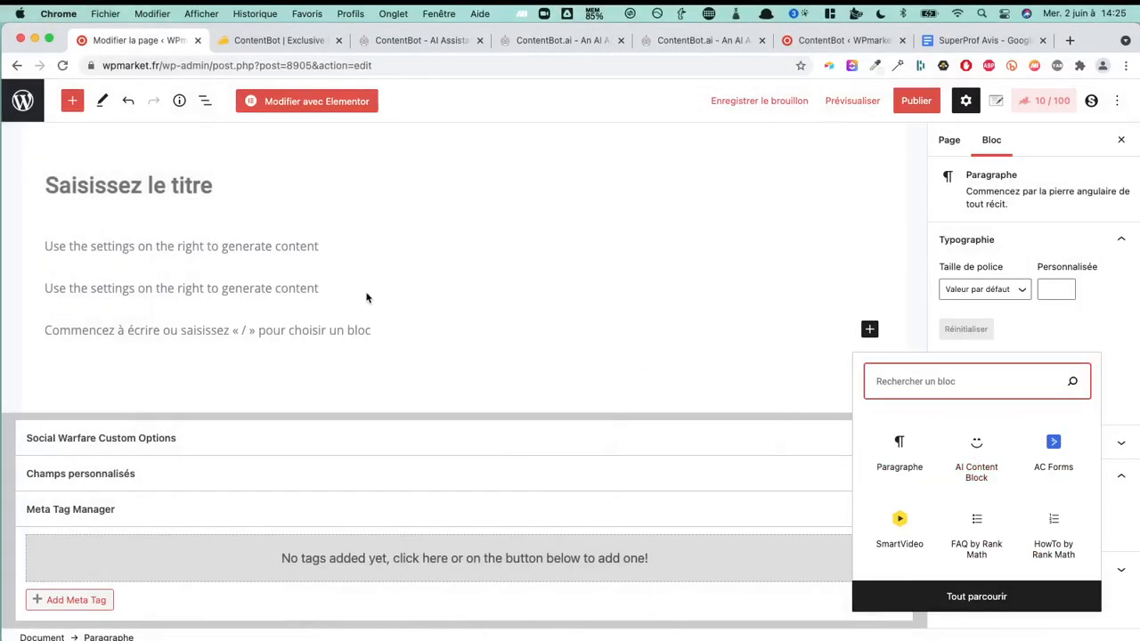
left_click(414, 250)
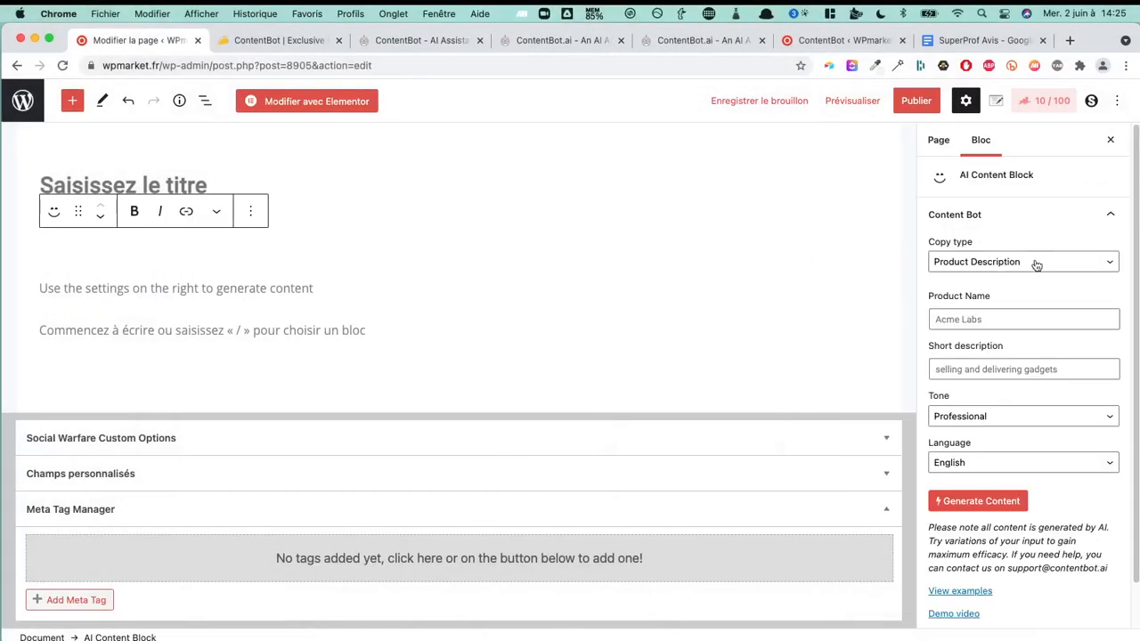
left_click(360, 226)
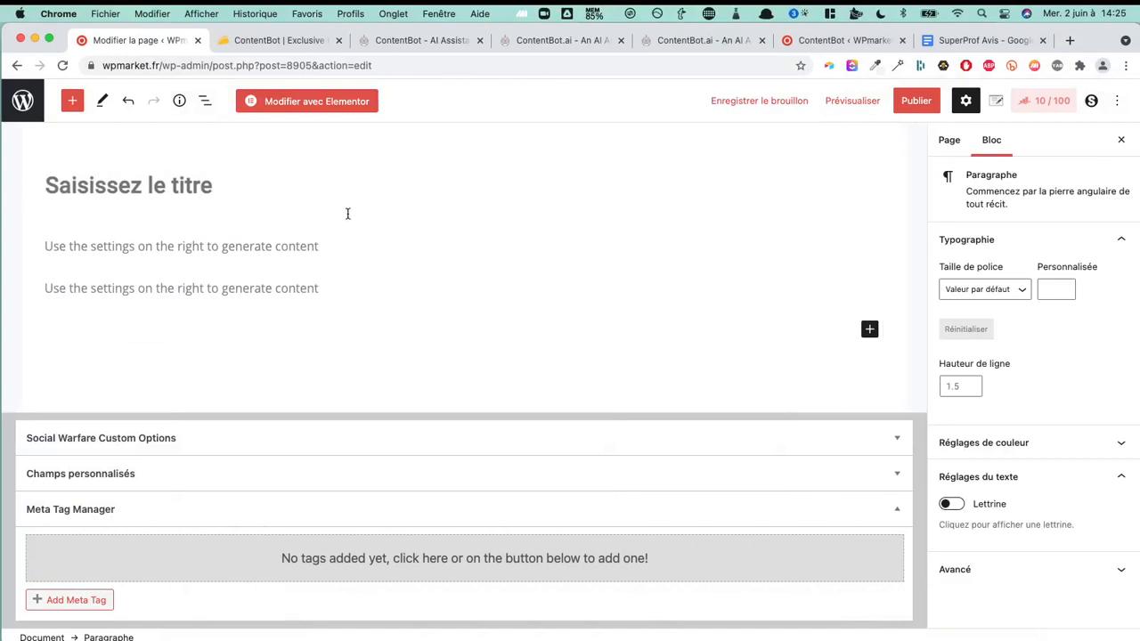
left_click(348, 214)
left_click(332, 244)
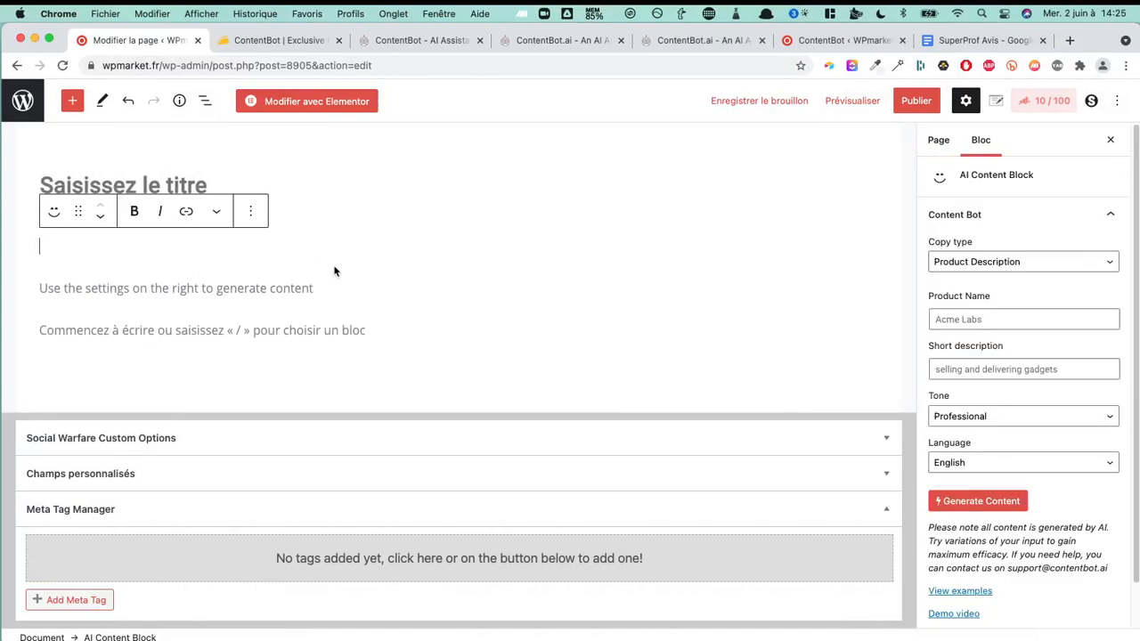
Select the second AI Content Block and set its copy type to Blog Intro.
left_click(322, 301)
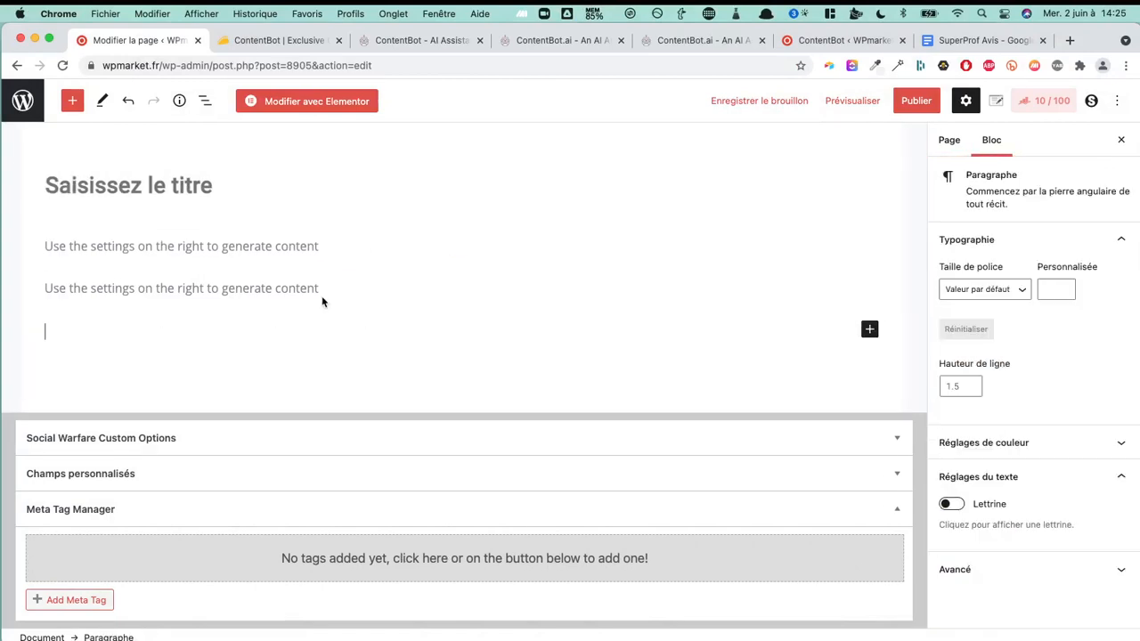
left_click(324, 245)
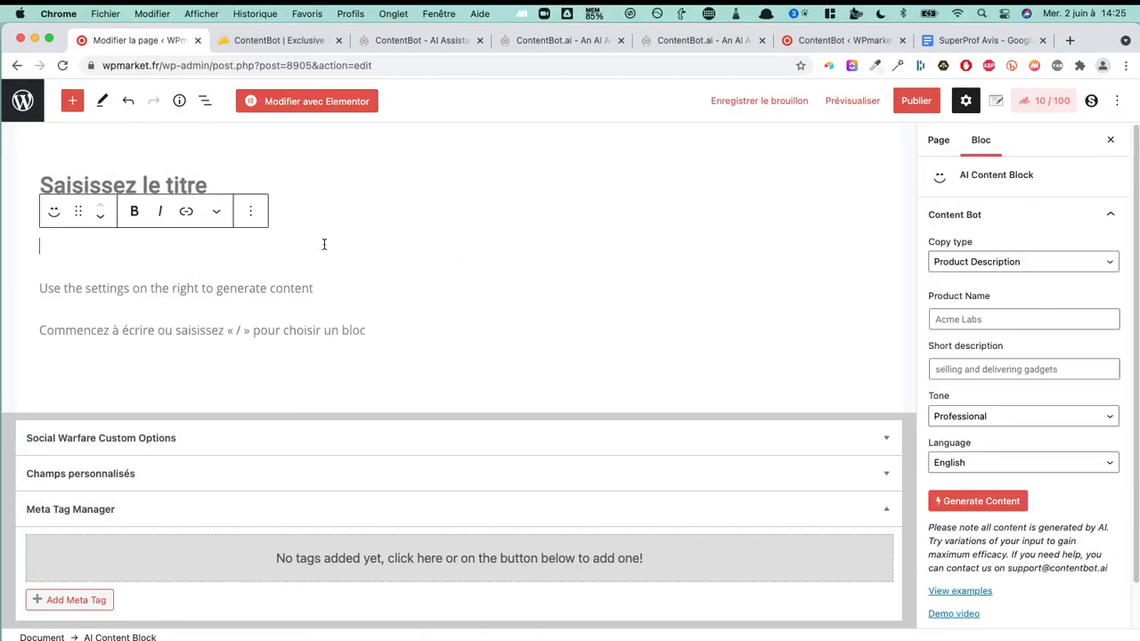
left_click(306, 327)
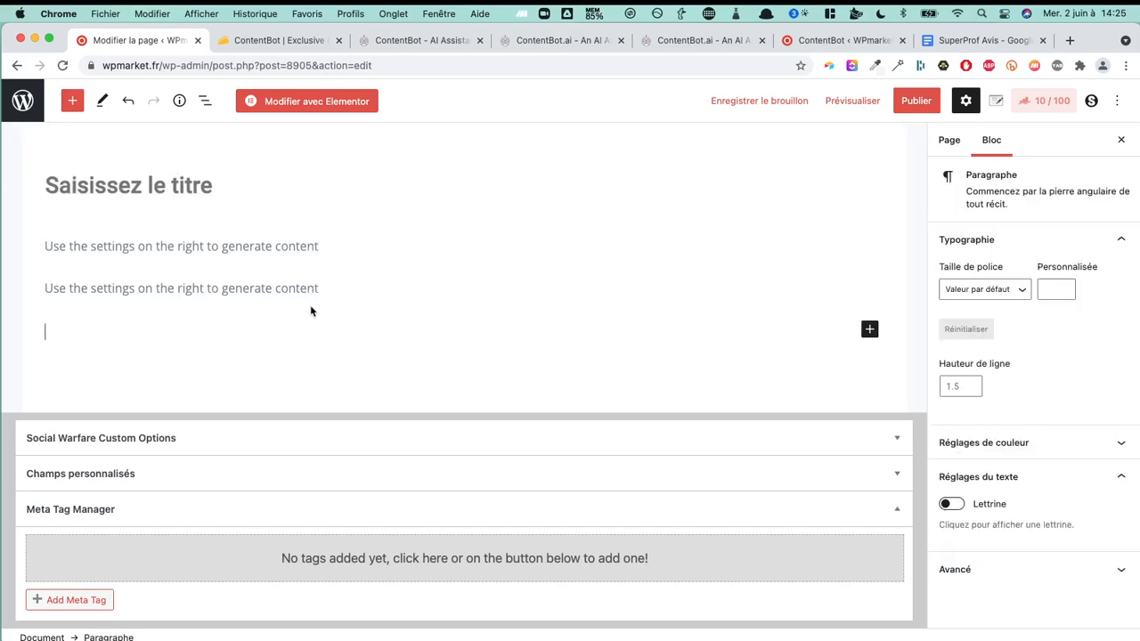
left_click(314, 289)
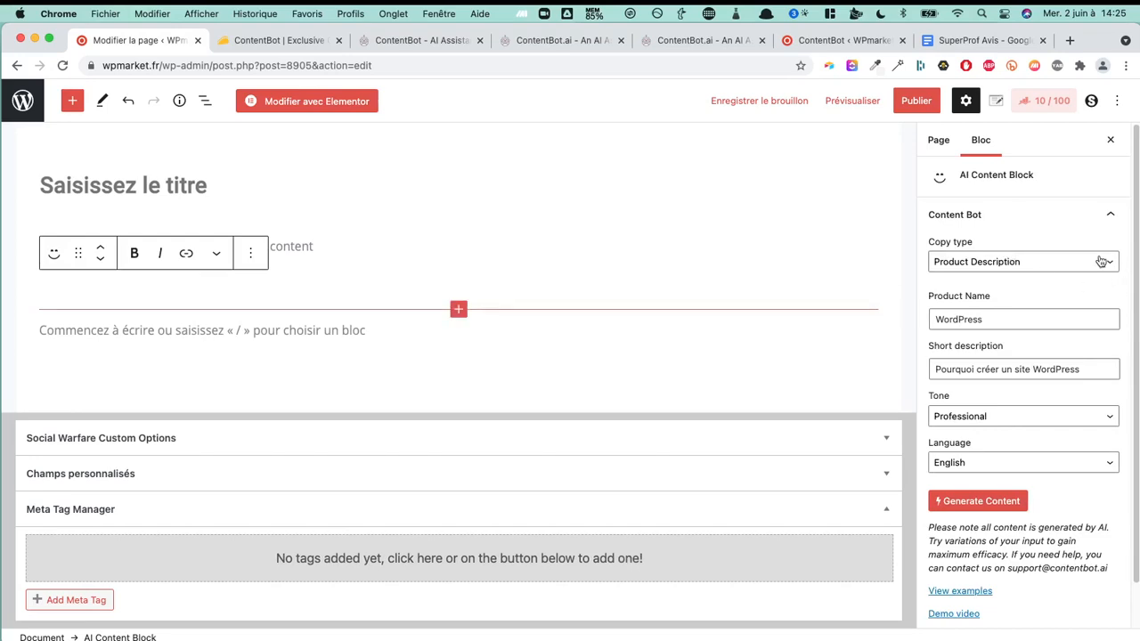
left_click(1036, 269)
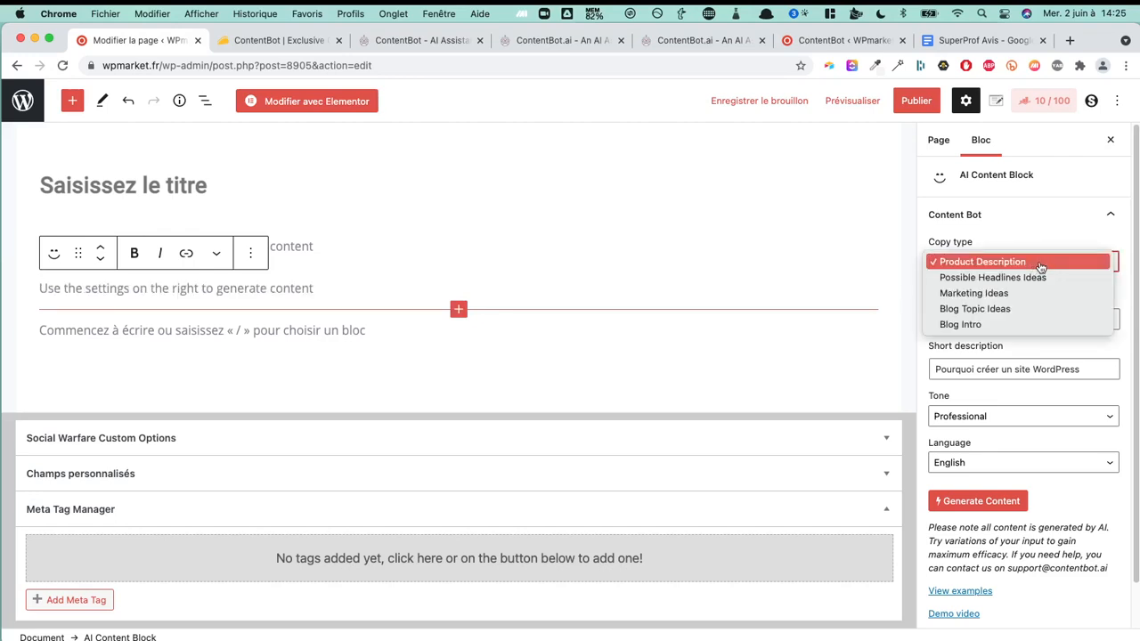
left_click(1018, 325)
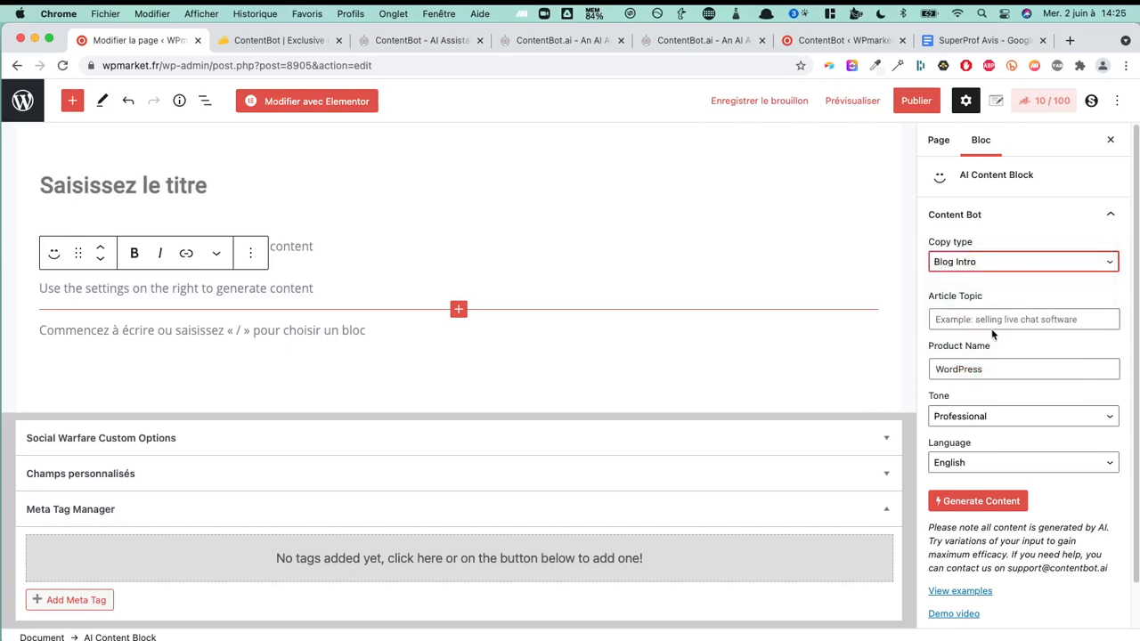
Enter "Wordpress" as the article topic and clear the product name.
left_click(984, 322)
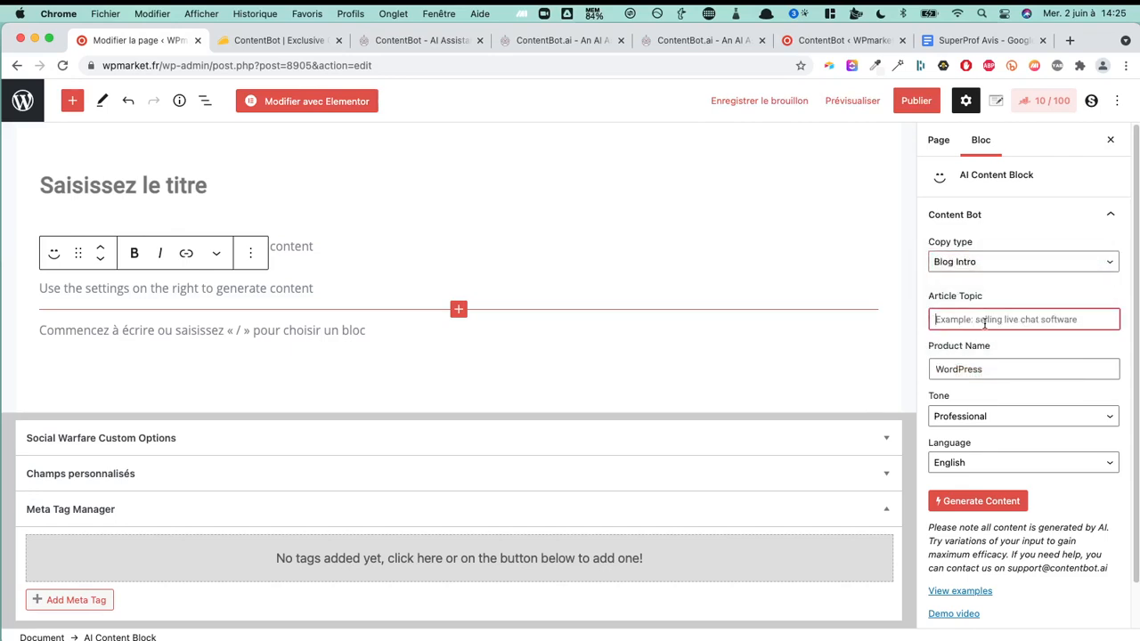
type("W")
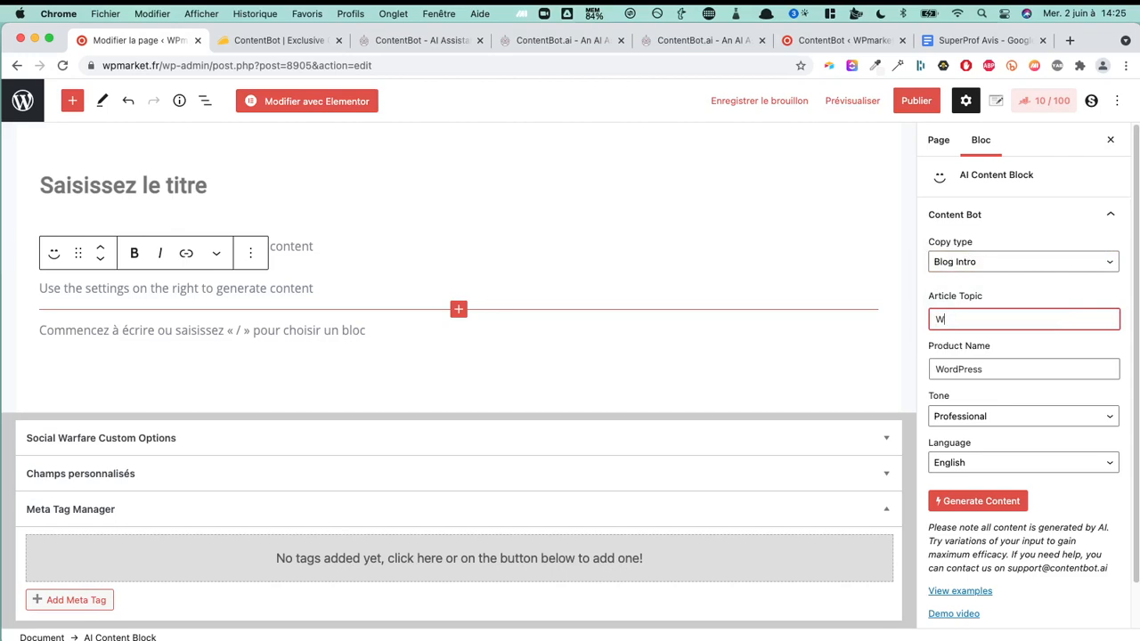
type("ordpress")
key("Tab")
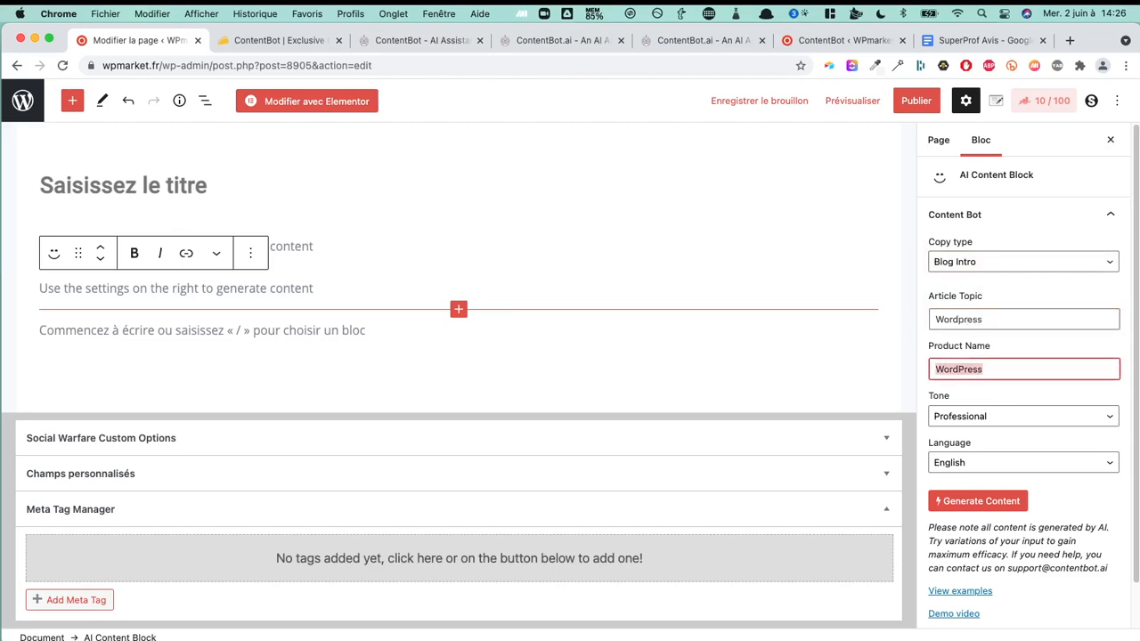
key("BackSpace")
scroll(1020, 361, "down", 1)
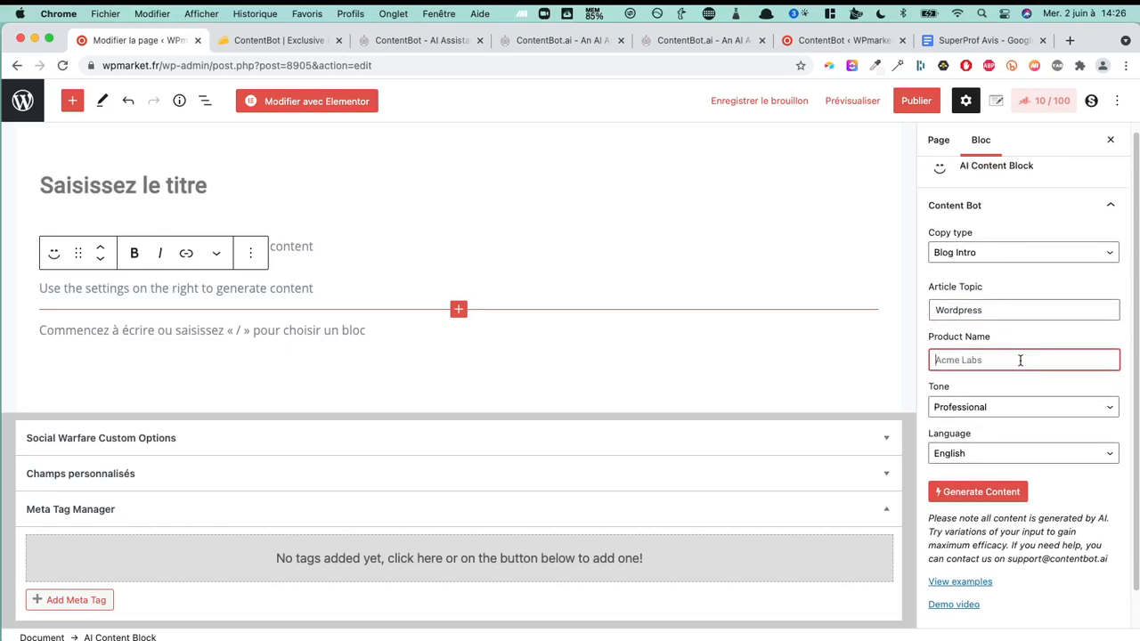
Replace the article topic with "Pourquoi utiliser WordPress".
left_click(1043, 307)
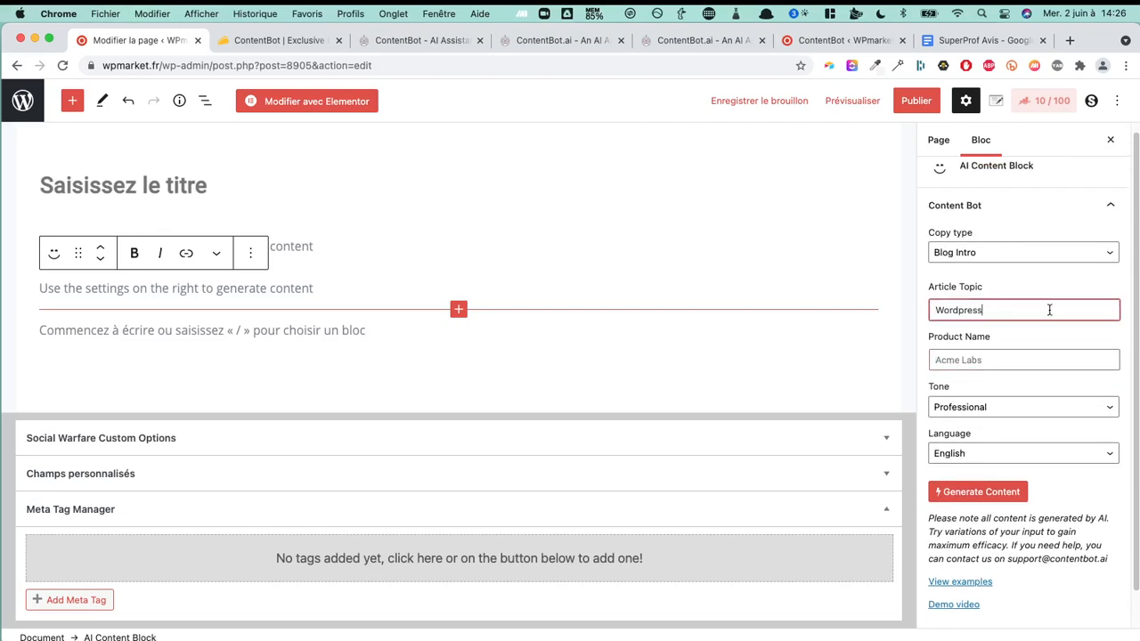
key("super+a")
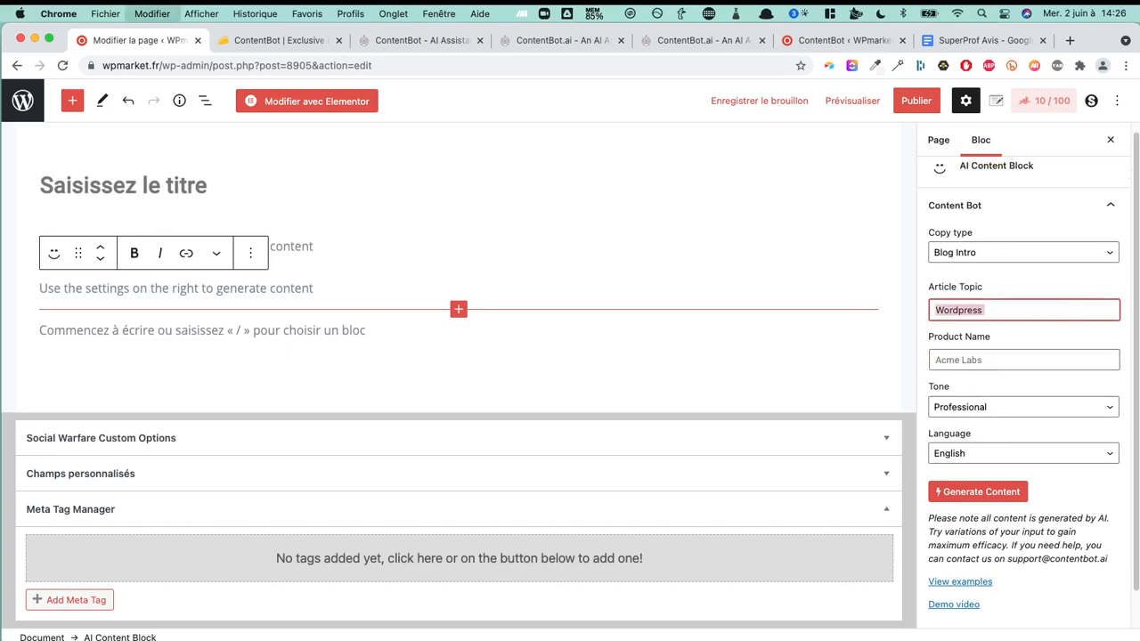
key("BackSpace")
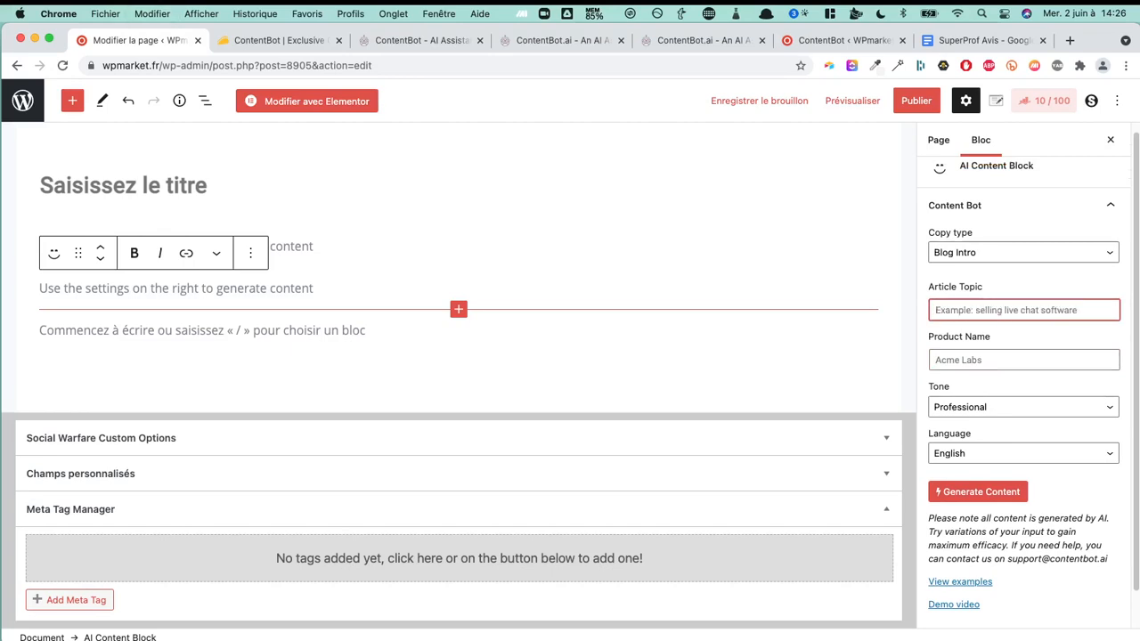
type("Pourquoi utilis")
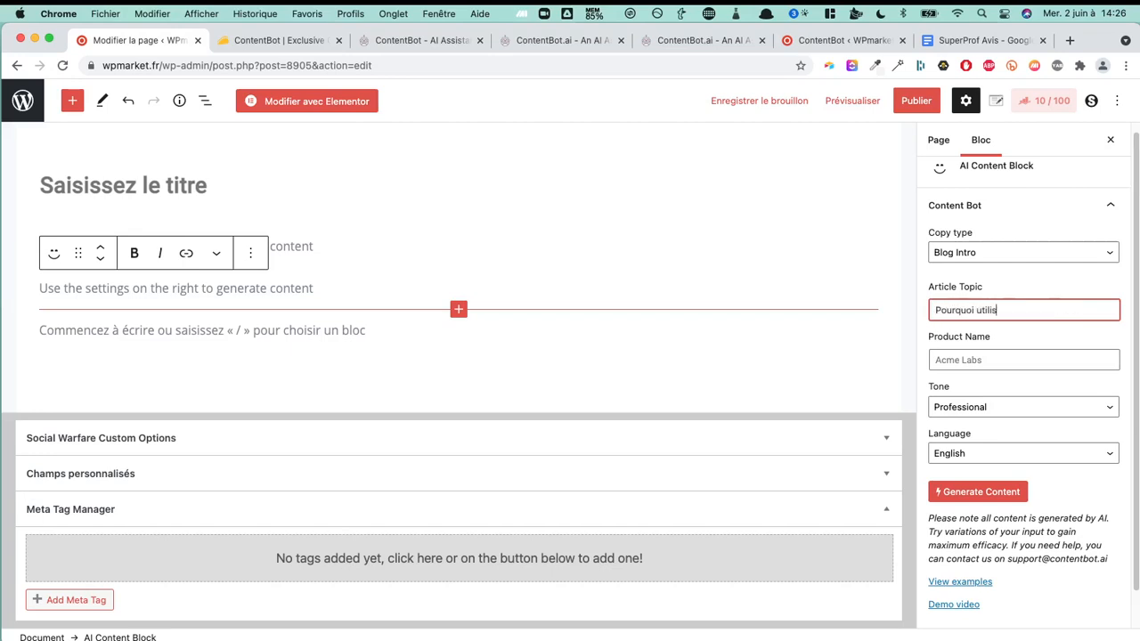
type("er WordPress")
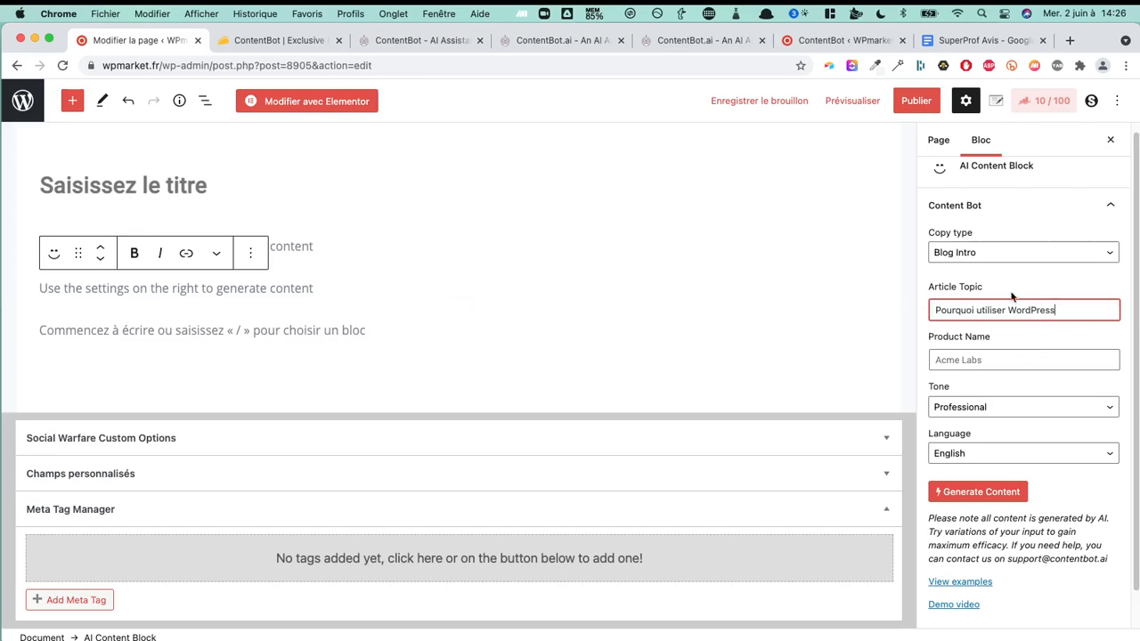
Generate the blog intro content with a Friendly tone and French as the language.
left_click(1021, 409)
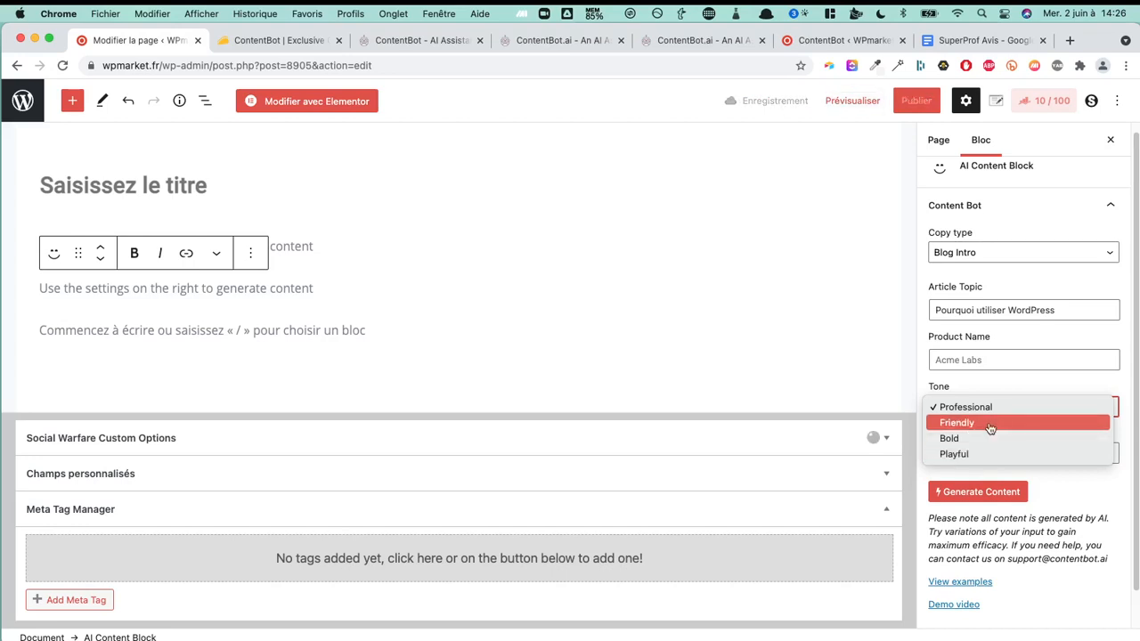
left_click(990, 425)
left_click(997, 453)
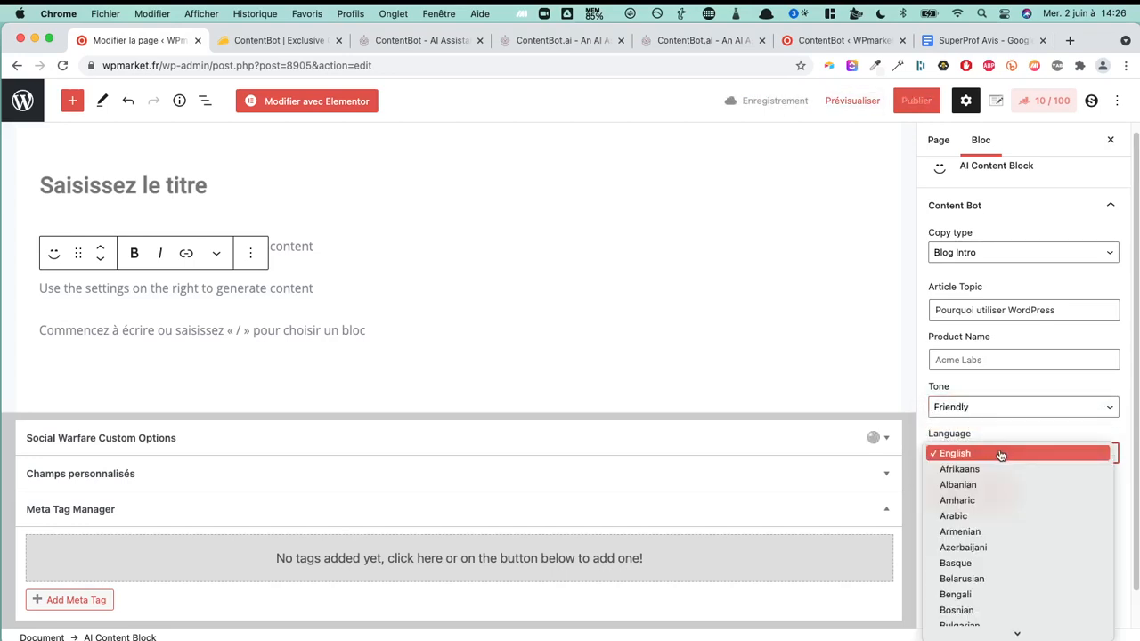
left_click(1001, 456)
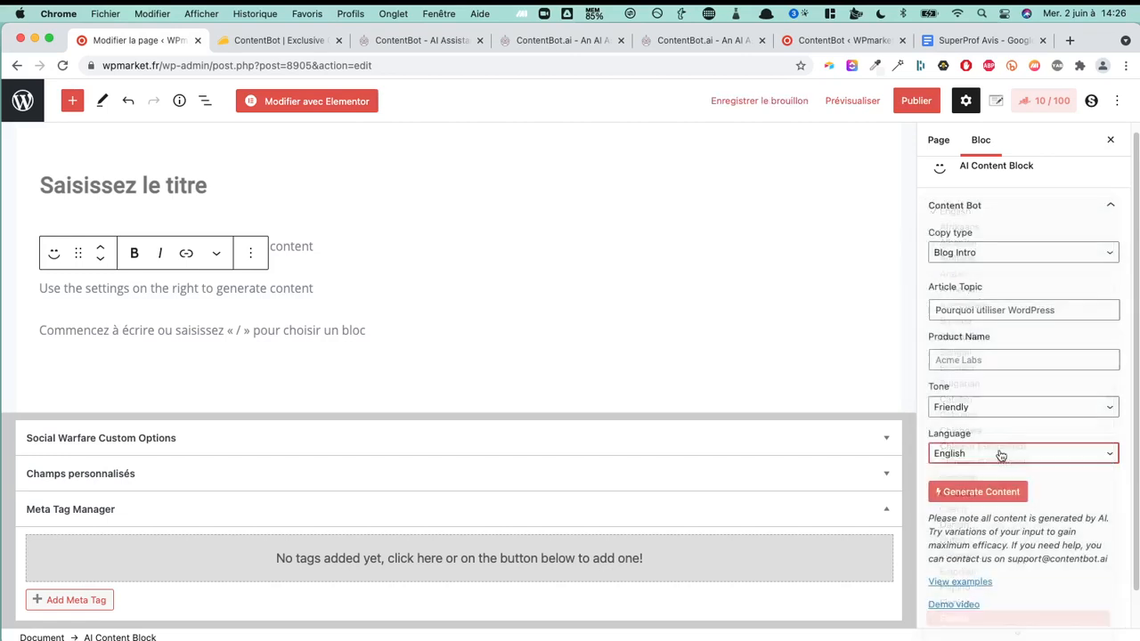
left_click(989, 493)
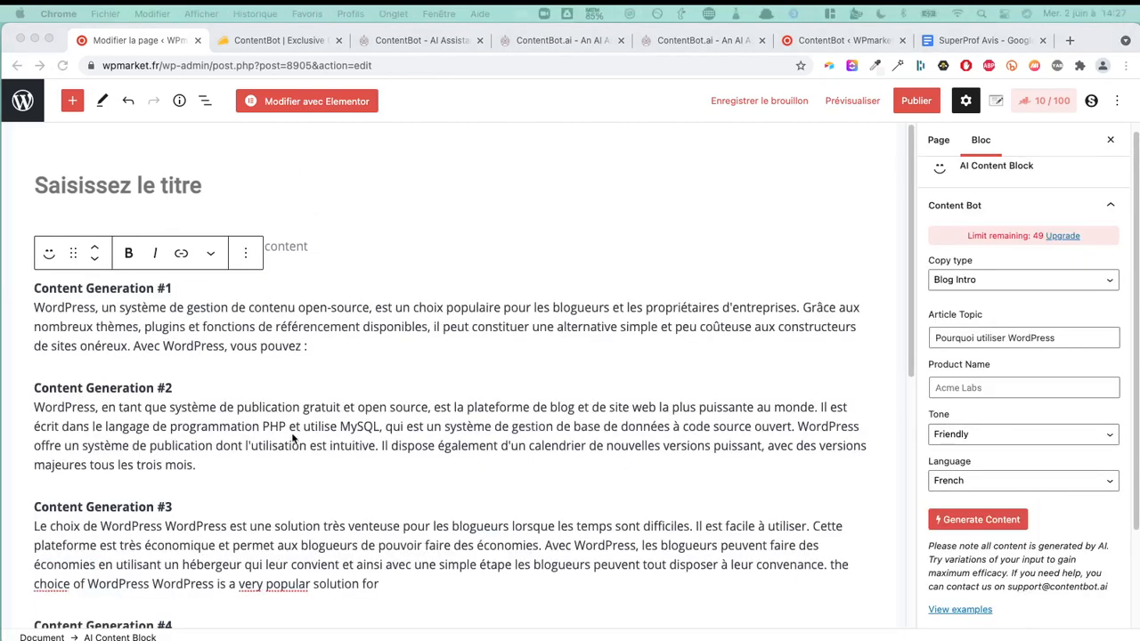
Read through the generated blog intro variants from Content Generation #1 to #5.
scroll(297, 434, "down", 1)
scroll(297, 435, "down", 10)
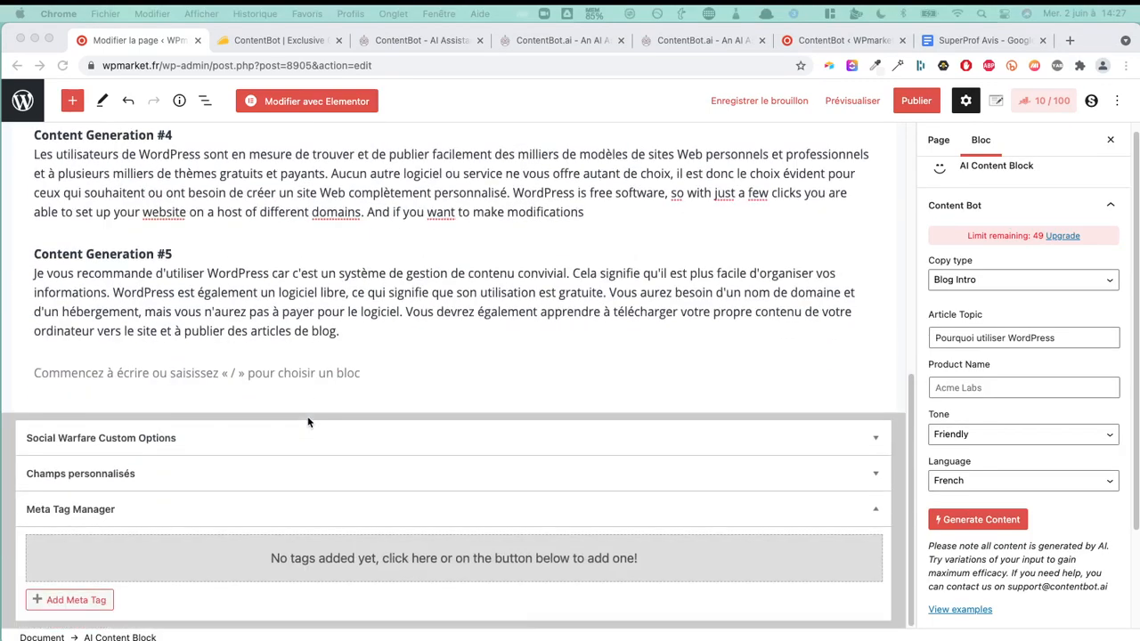
scroll(309, 422, "up", 5)
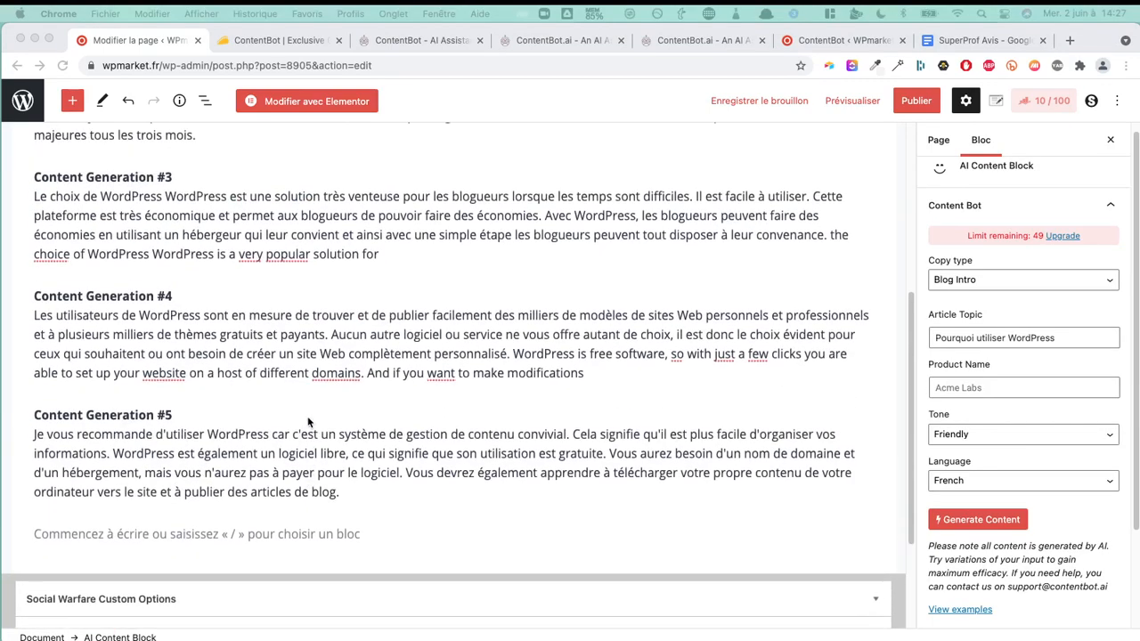
scroll(307, 416, "up", 8)
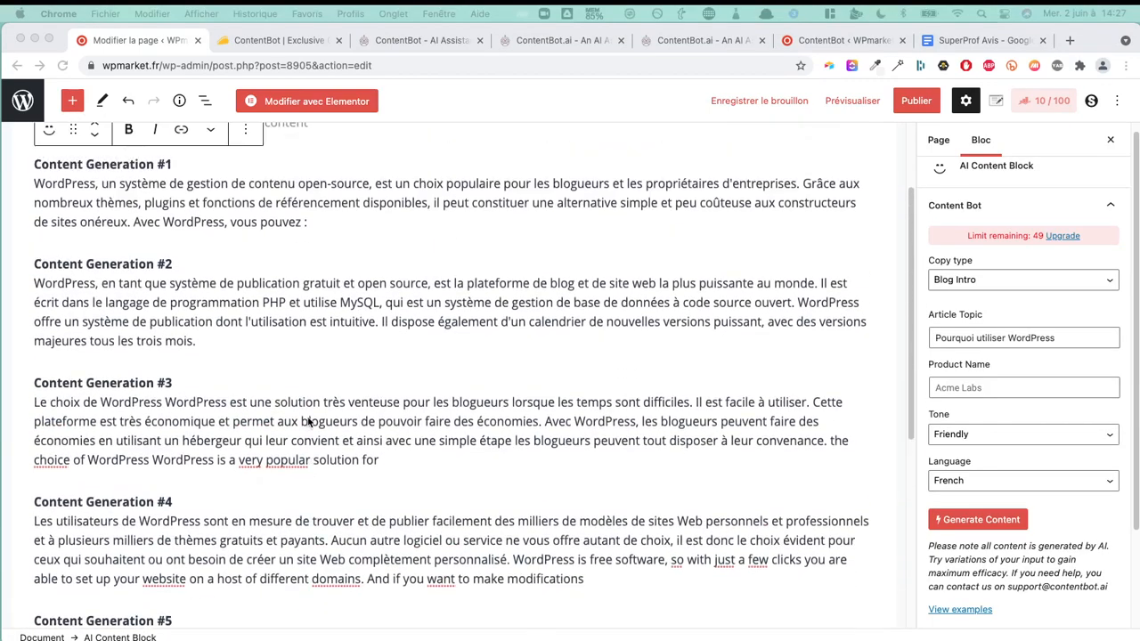
scroll(309, 422, "down", 10)
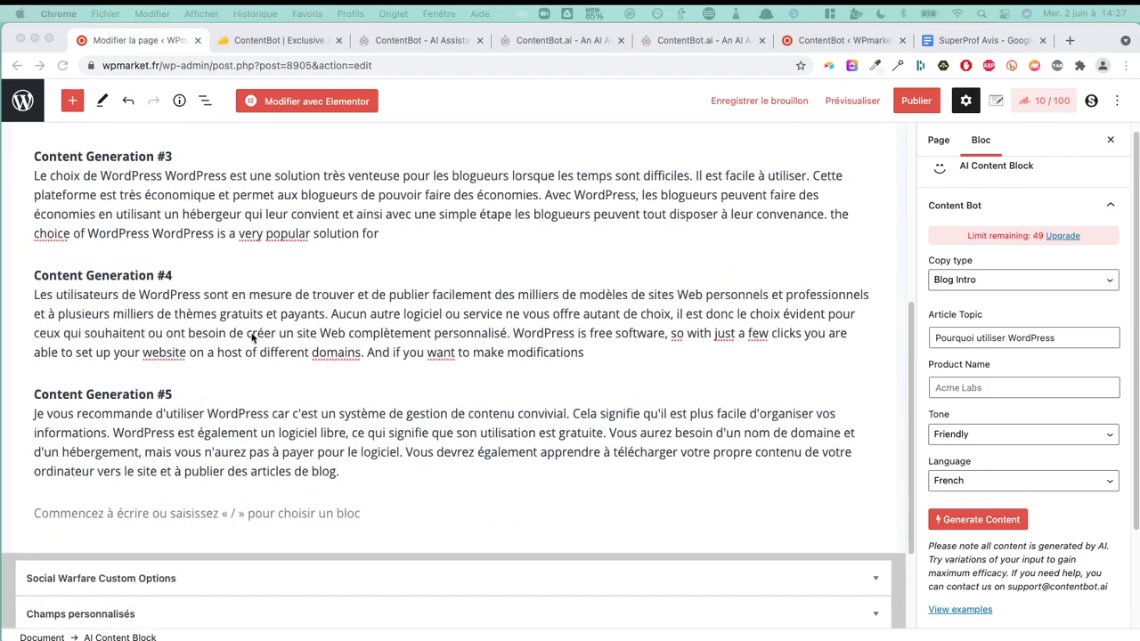
scroll(253, 337, "up", 5)
scroll(253, 337, "up", 12)
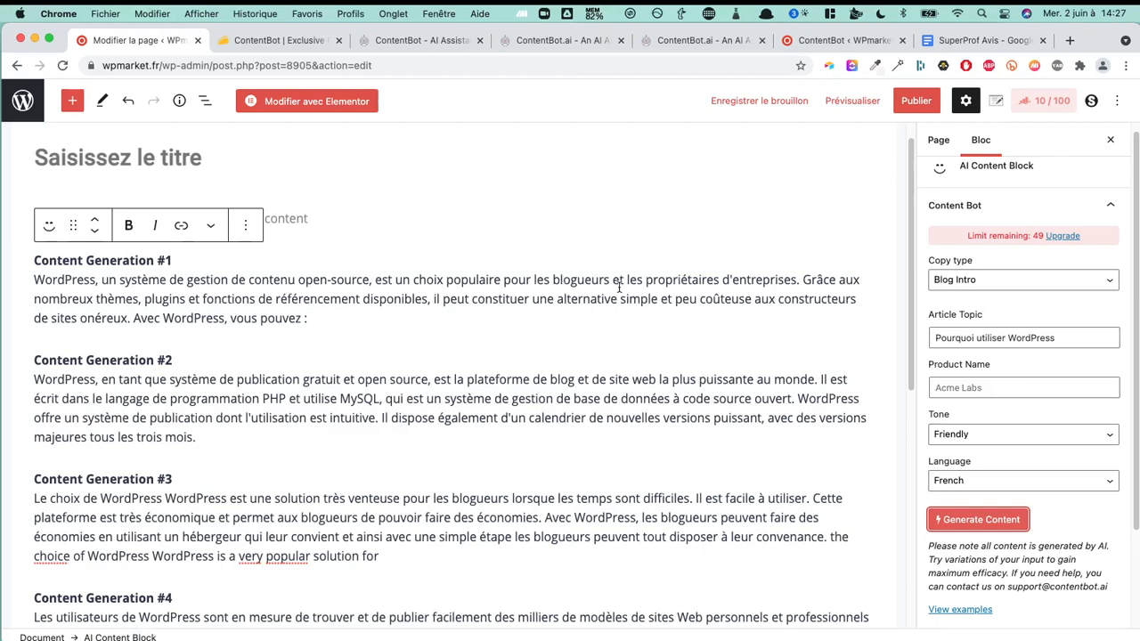
Make the words "une alternative simple et peu coûteus" bold in the Content Generation #1 text.
left_click_drag(747, 297, 531, 300)
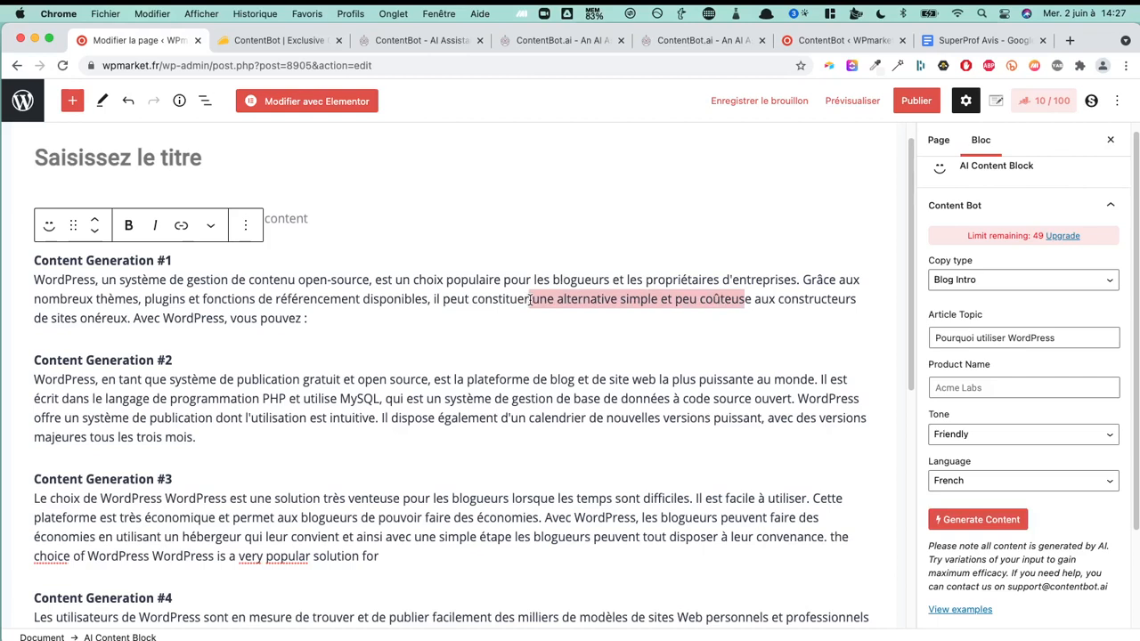
left_click(127, 227)
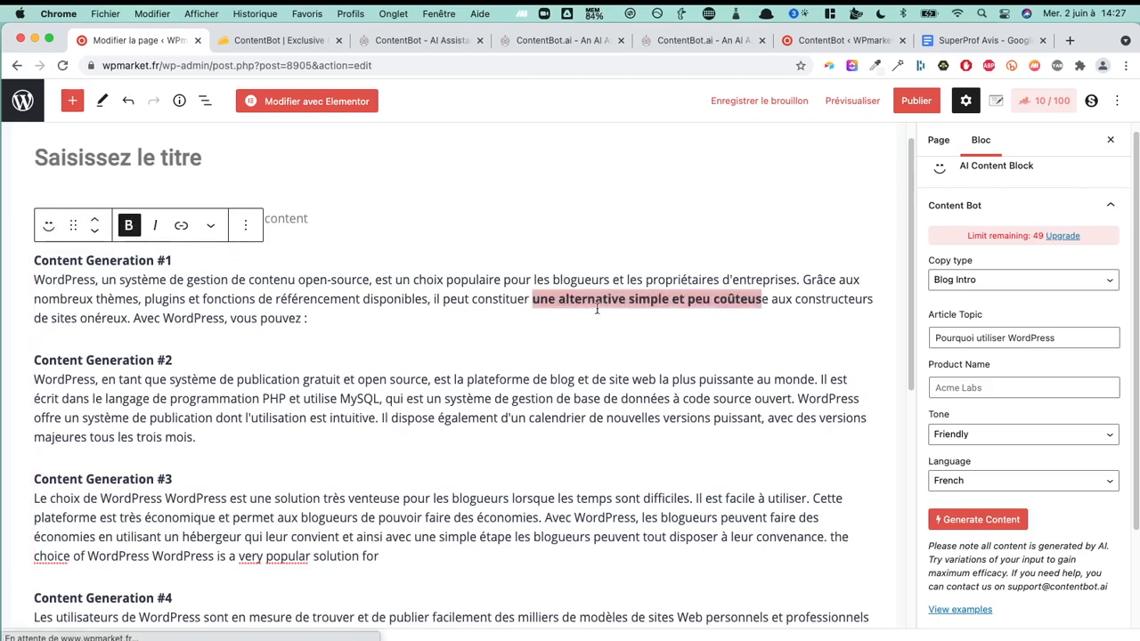
left_click(533, 301)
Highlight the Content Generation #1 text and insert empty line space below it, before Content Generation #2.
left_click_drag(517, 301, 33, 288)
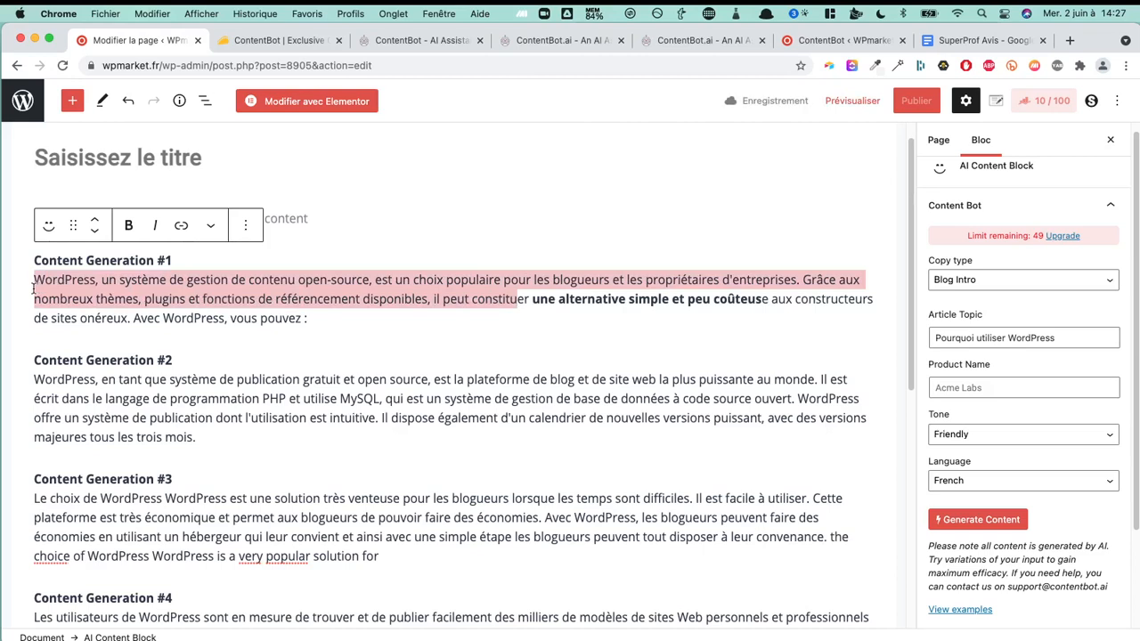
left_click(461, 319)
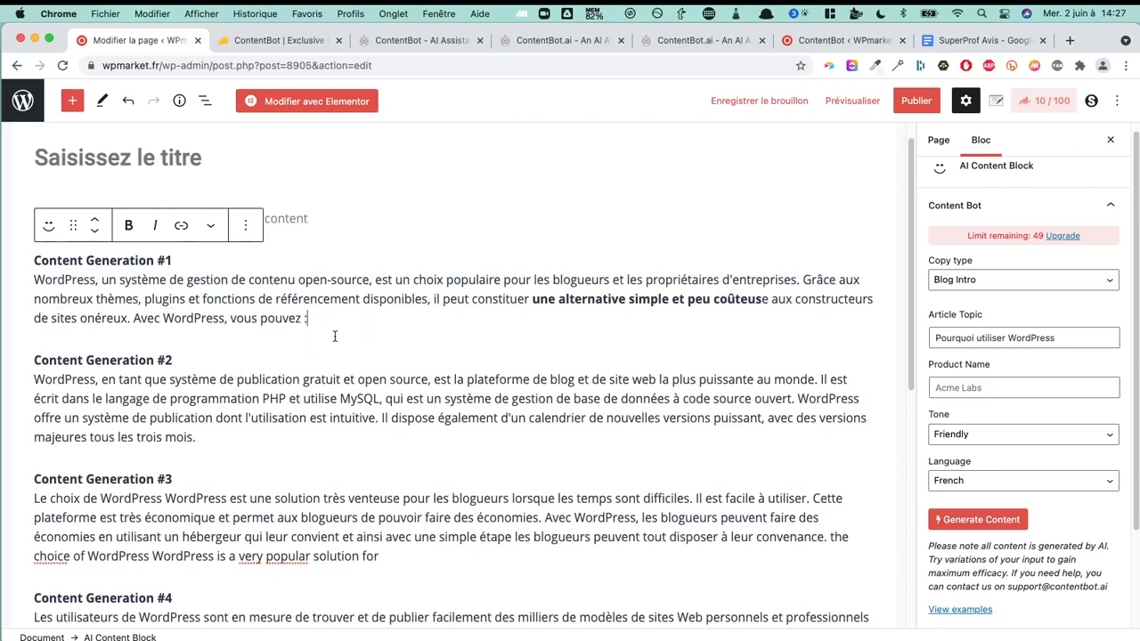
key("Return")
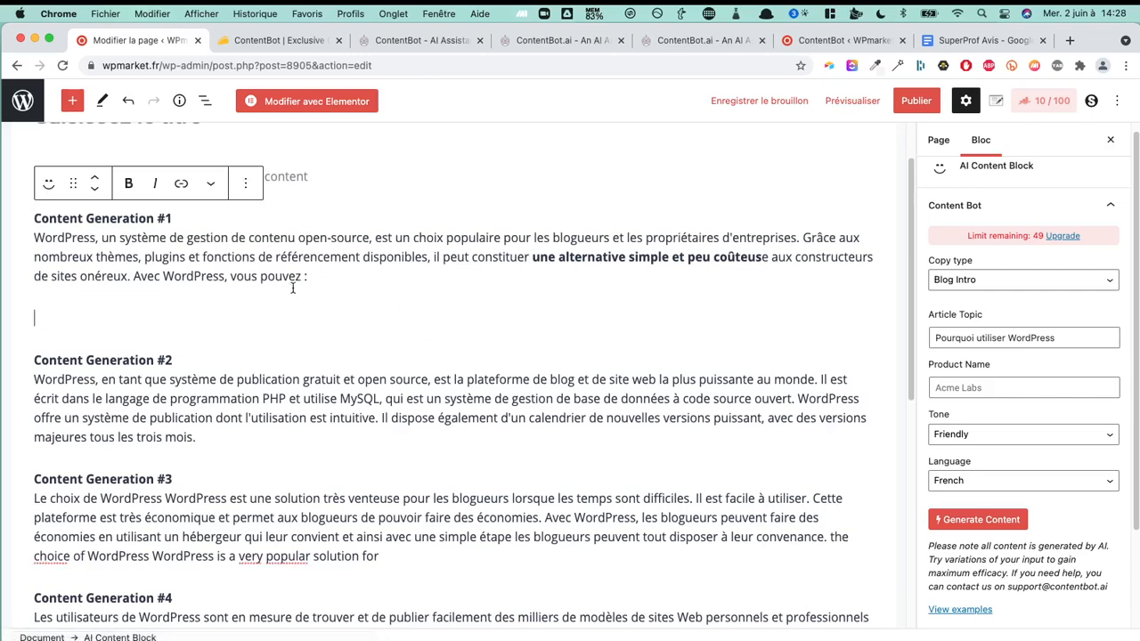
left_click_drag(314, 277, 36, 239)
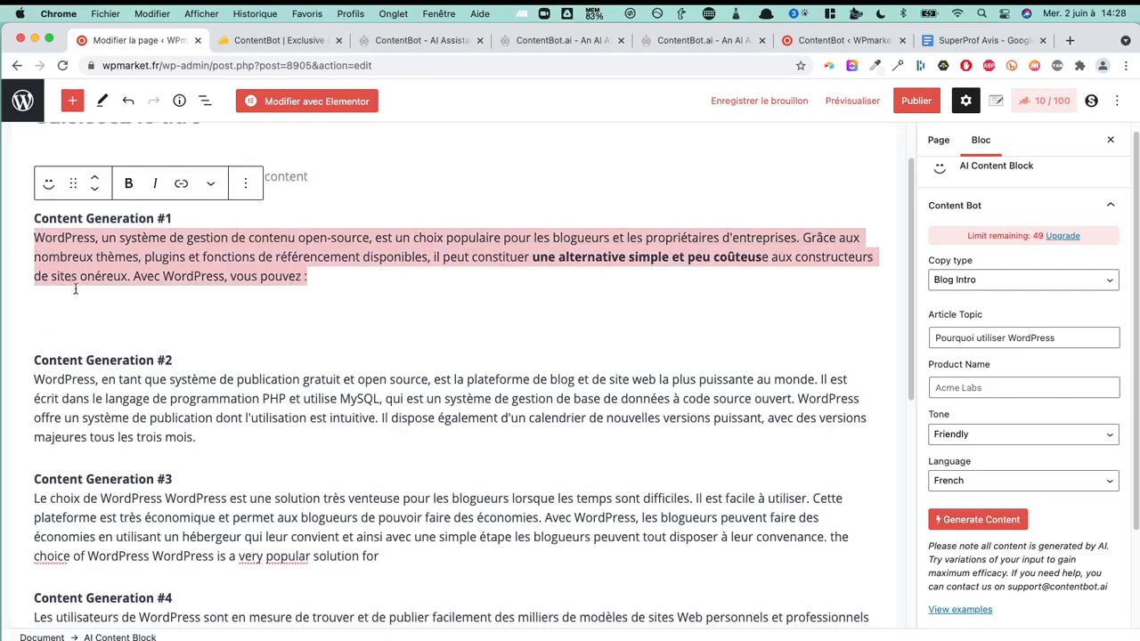
left_click(92, 319)
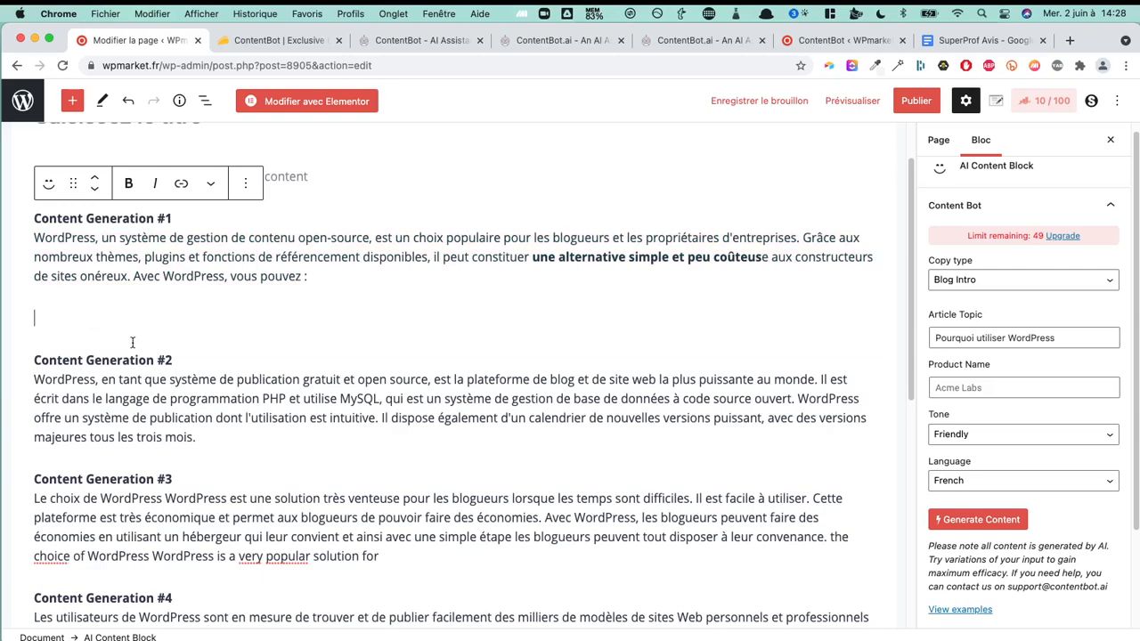
Review Content Generation #2, highlighting "dans le langage de programmation PHP et utilise MySQL," and "à code source ouvert.".
scroll(135, 343, "down", 1)
scroll(160, 286, "down", 6)
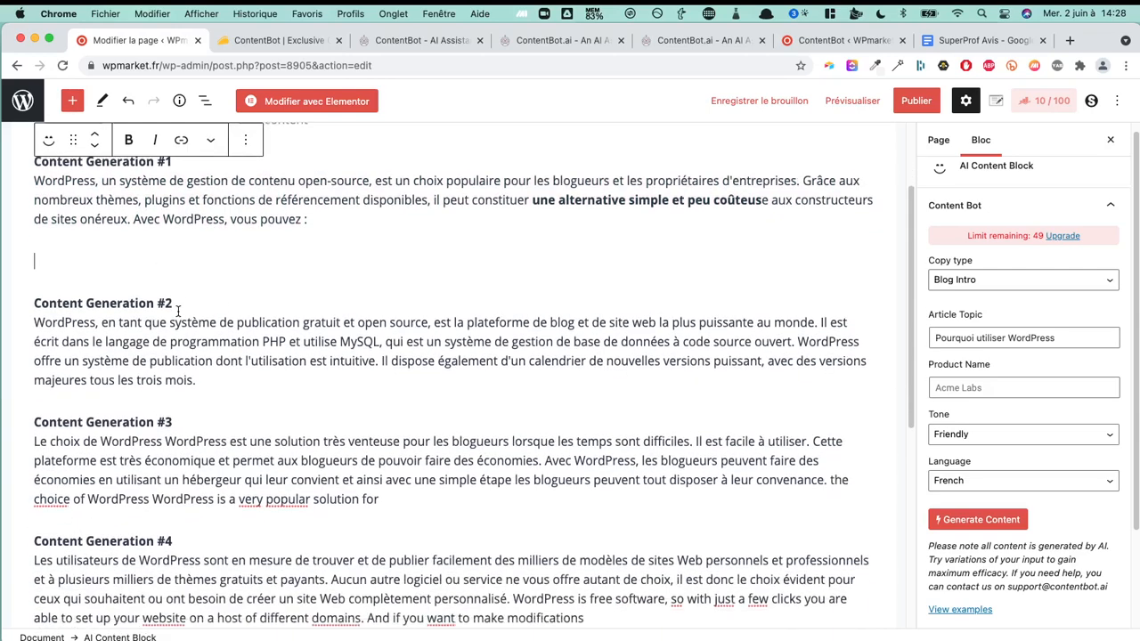
scroll(178, 311, "up", 7)
scroll(178, 311, "up", 1)
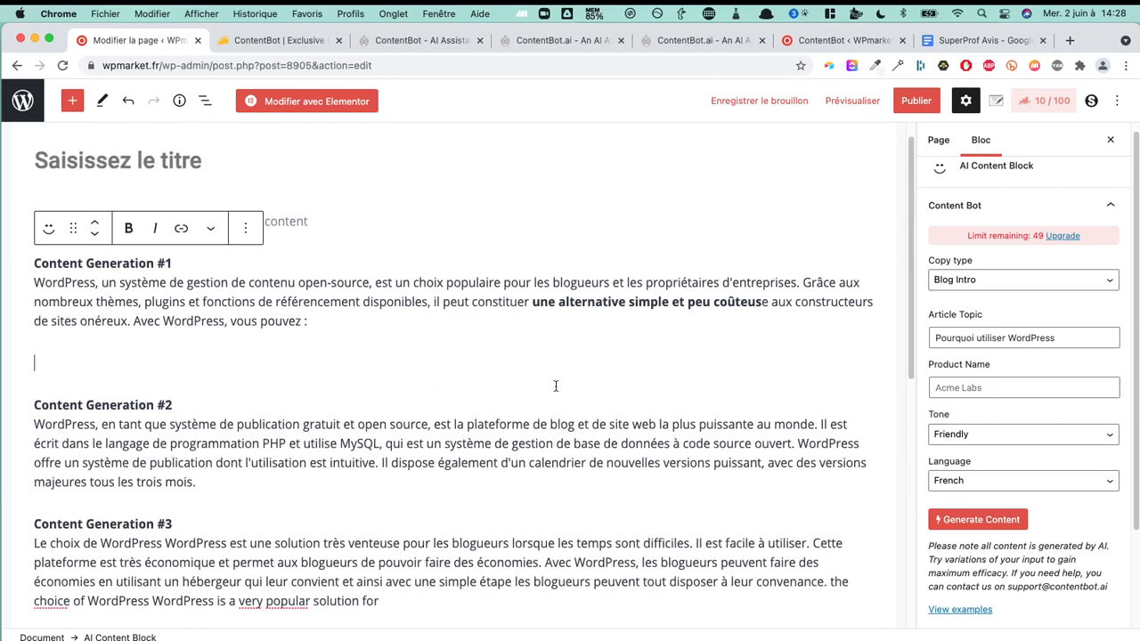
left_click_drag(384, 441, 62, 440)
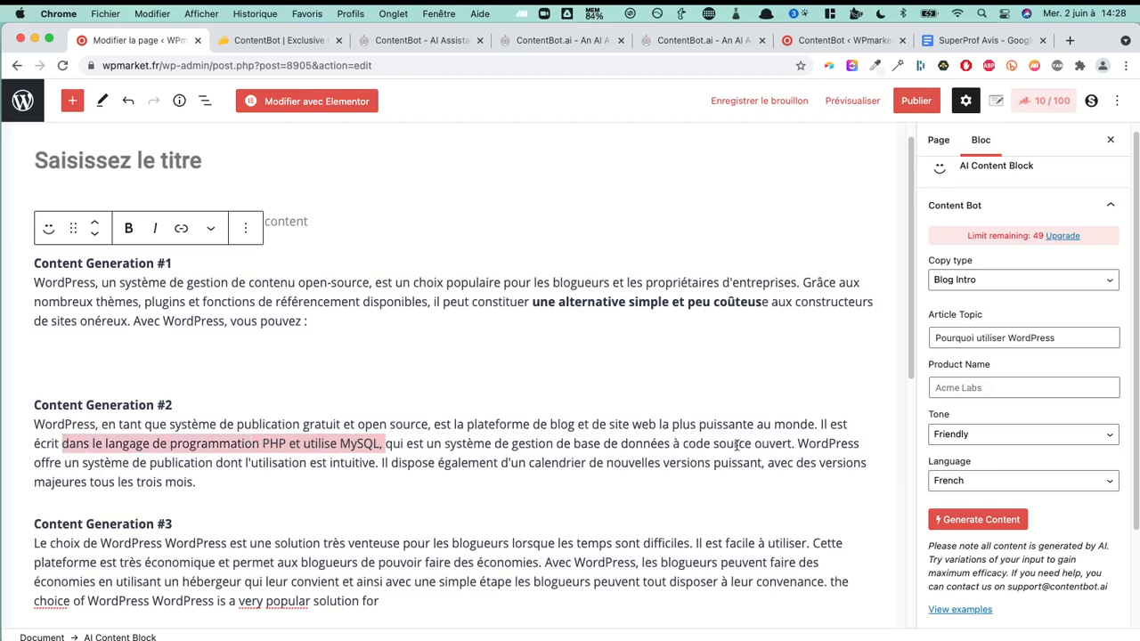
left_click_drag(794, 444, 673, 444)
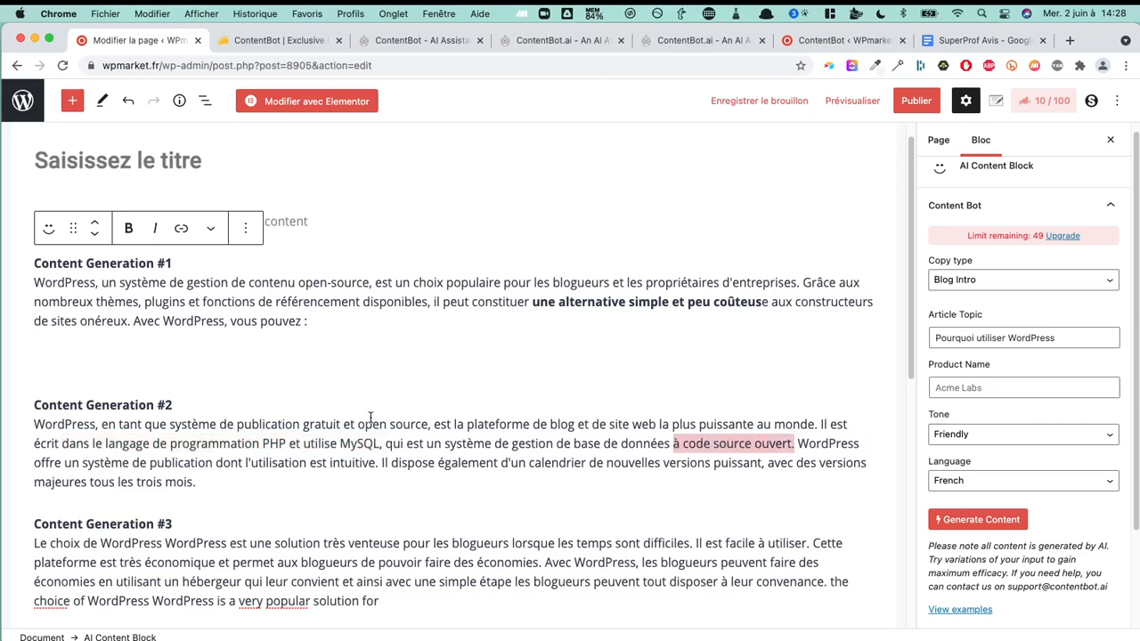
Delete the Content Generation #2 heading and text up to "intuitive.", closing the gap above "Il dispose également d'un calendrier".
left_click_drag(432, 425, 291, 425)
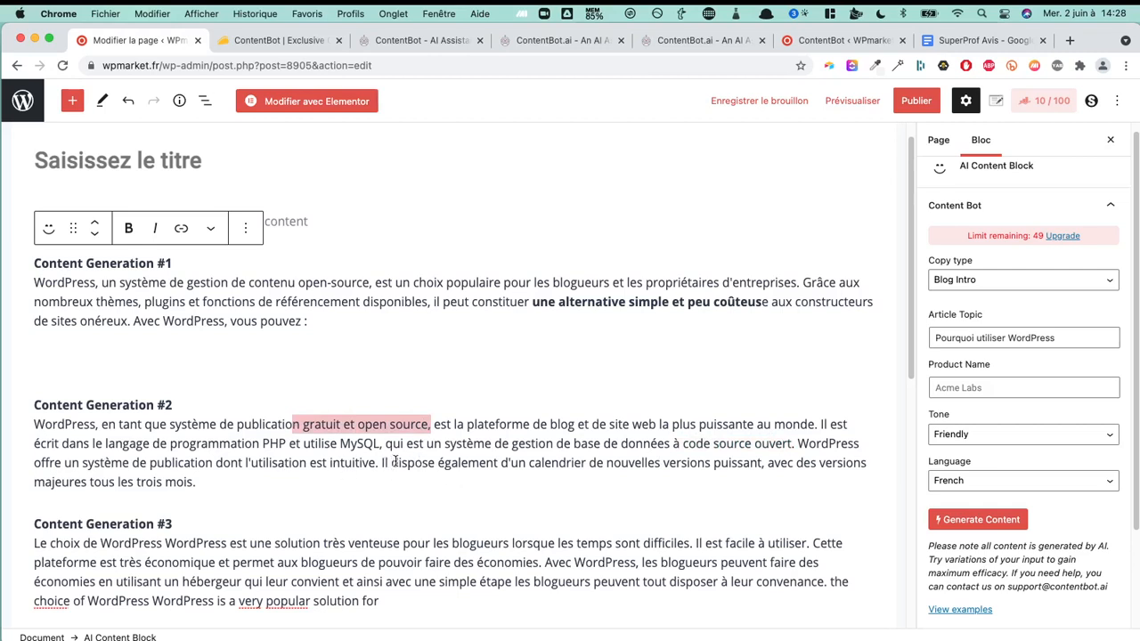
left_click_drag(378, 463, 36, 410)
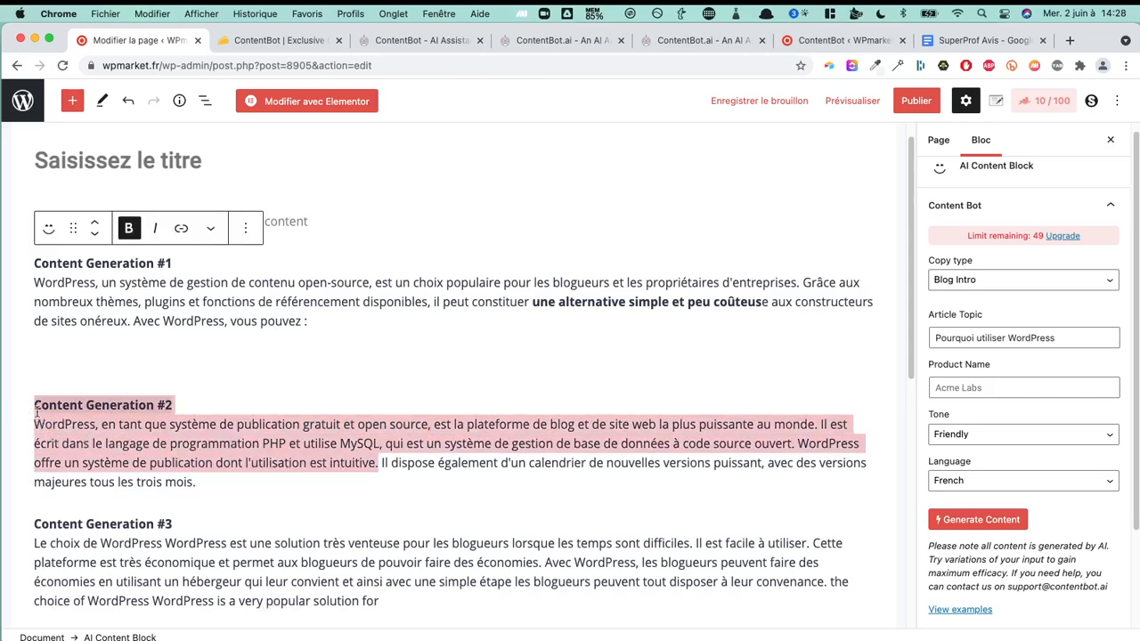
key("BackSpace")
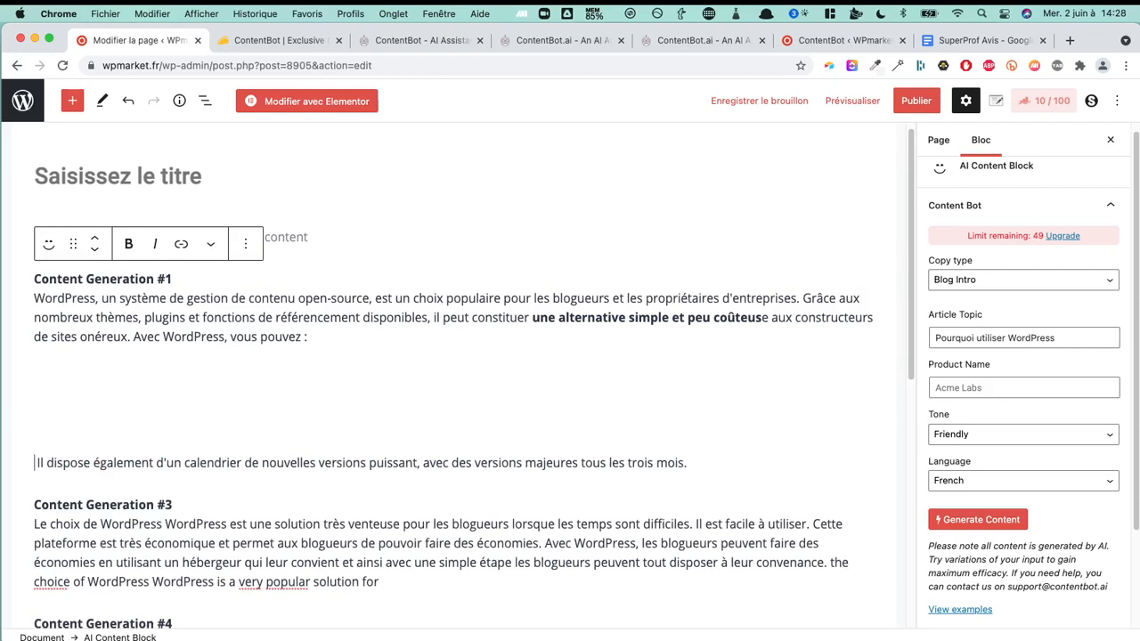
key("BackSpace")
key("BackSpace")
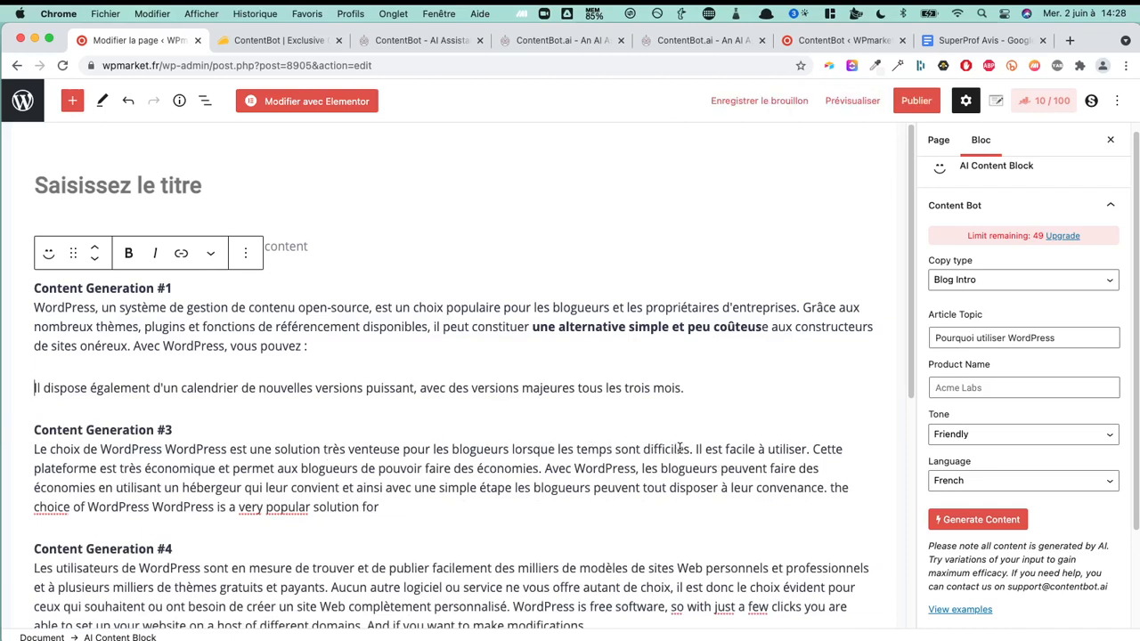
Delete the Content Generation #3 heading and first sentence, keeping "Il est facile à utiliser." on its own line followed by empty lines.
left_click_drag(692, 449, 429, 453)
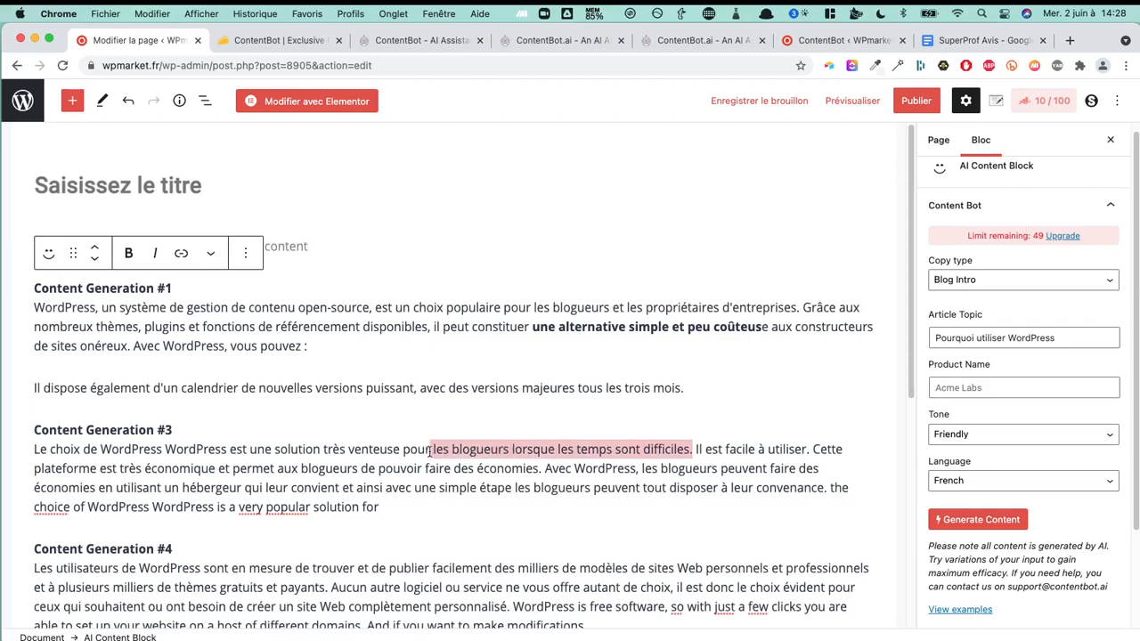
left_click_drag(693, 449, 6, 436)
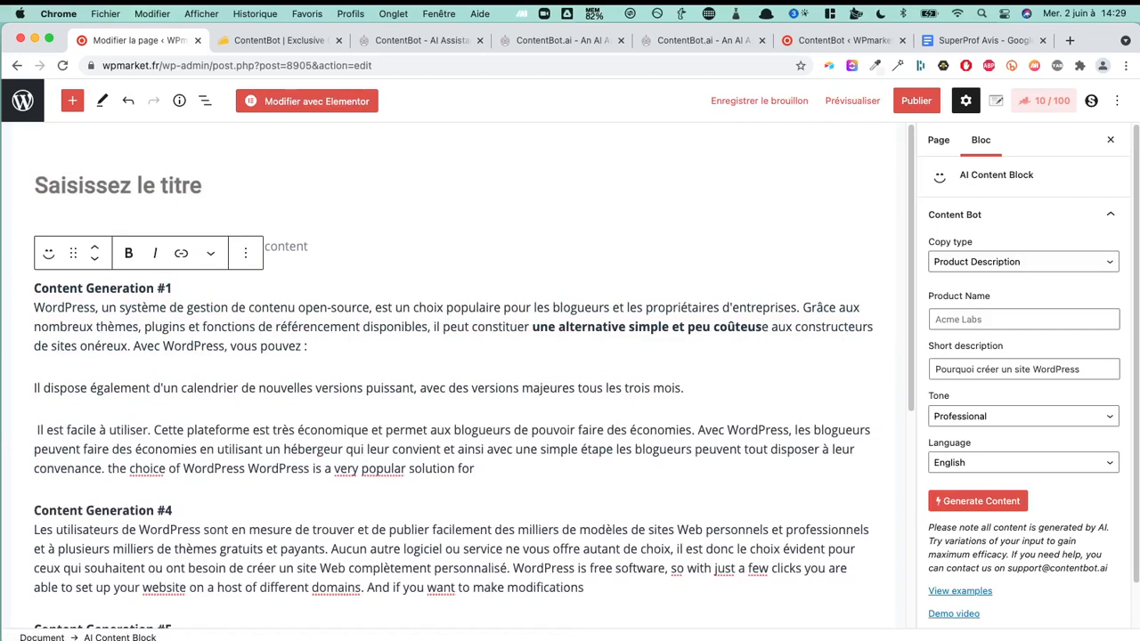
key("BackSpace")
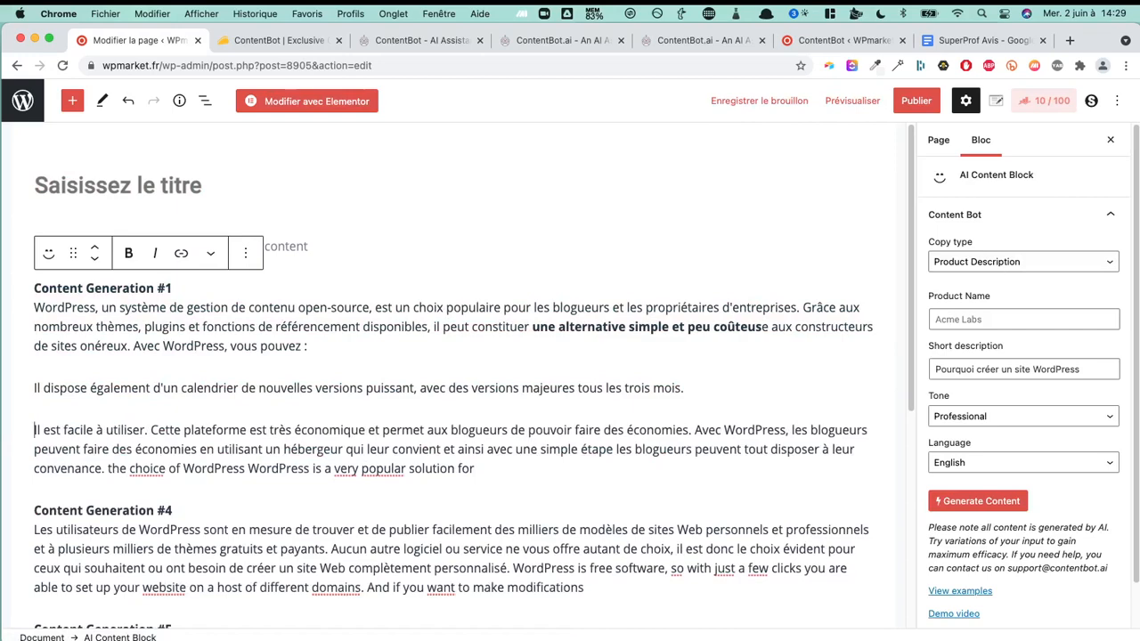
key("BackSpace")
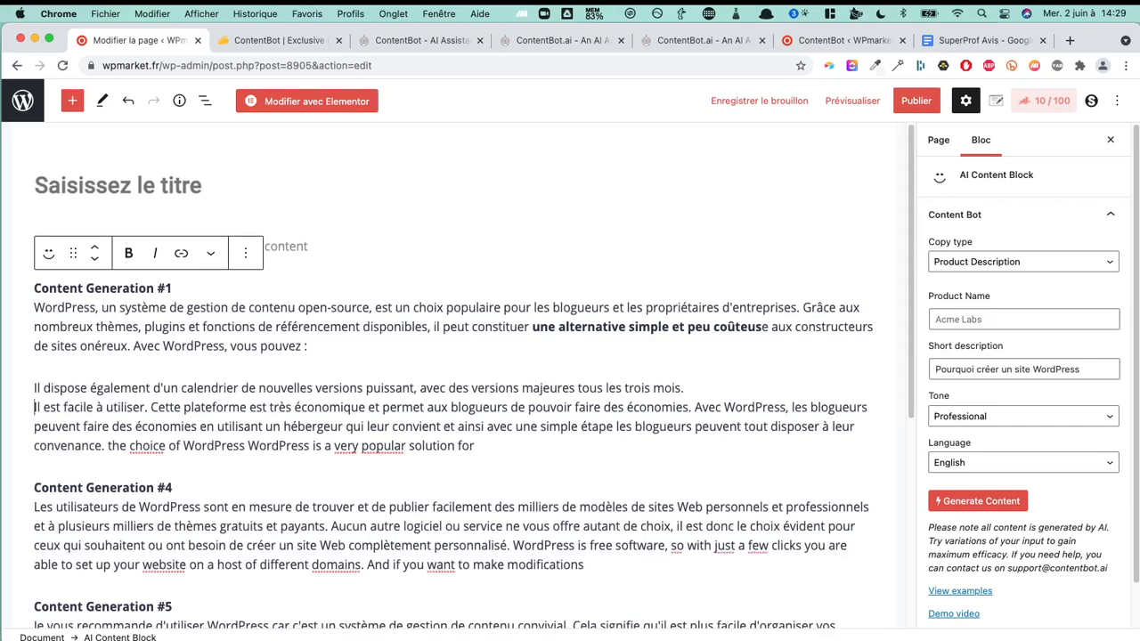
left_click(148, 406)
key("Return")
key("Return")
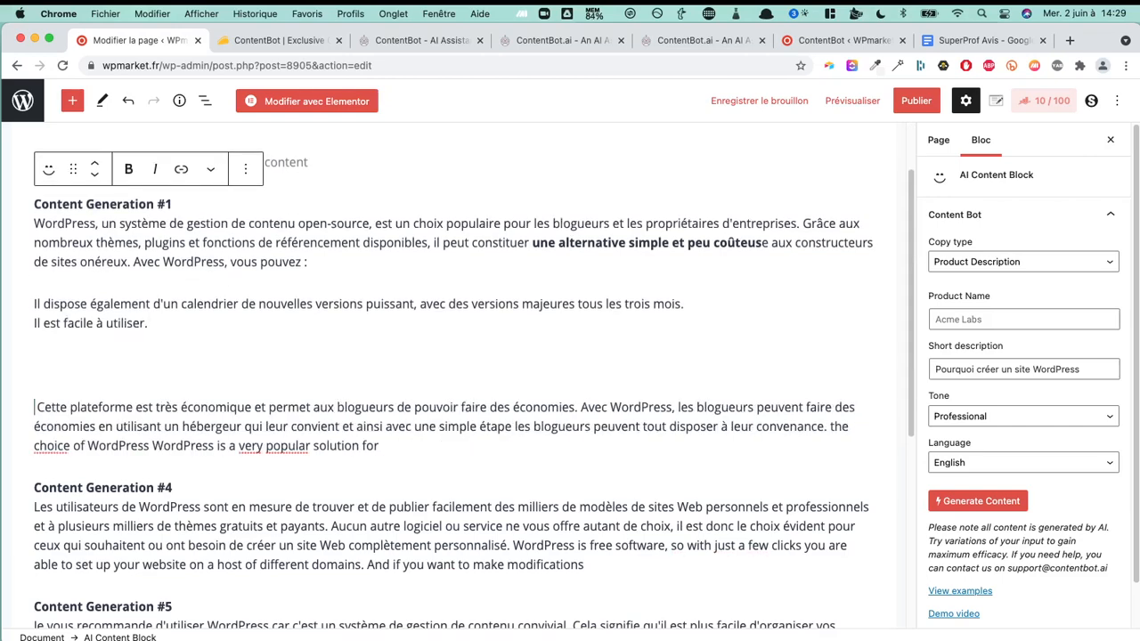
Review the remaining paragraphs, highlighting part of Content Generation #4 and the passage about bloggers making savings.
scroll(417, 496, "down", 5)
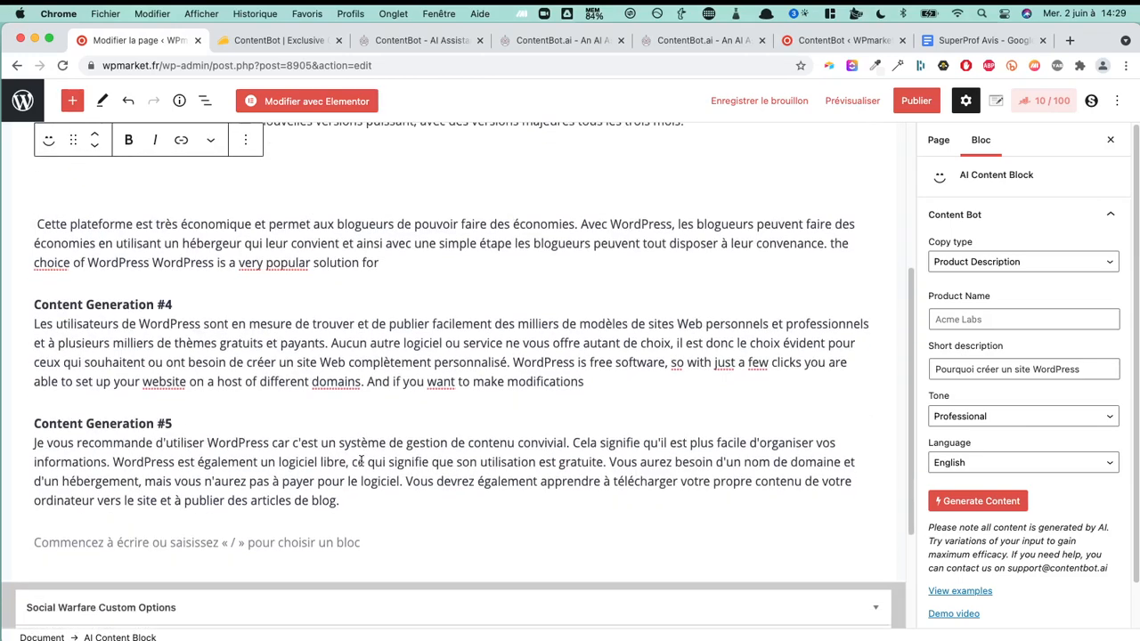
left_click_drag(29, 343, 357, 363)
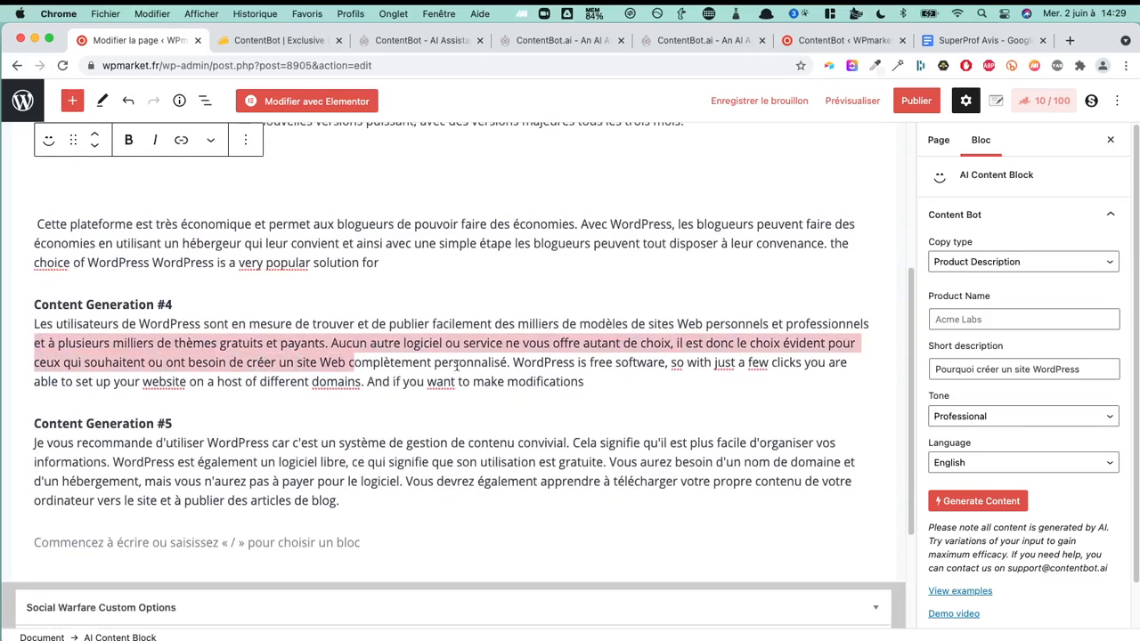
left_click(457, 366)
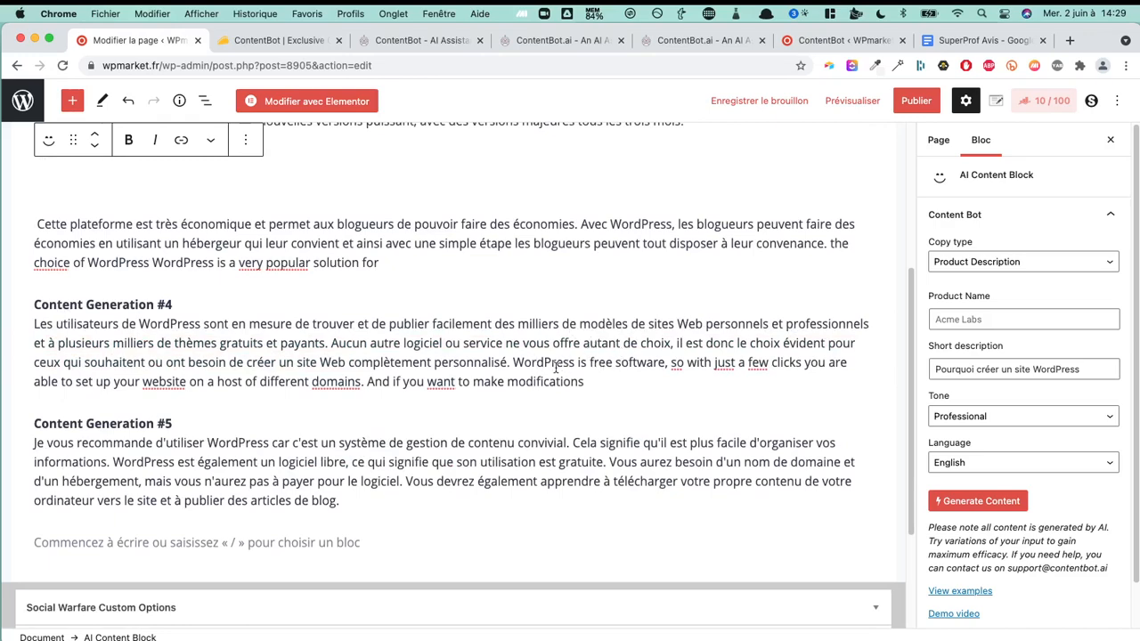
scroll(483, 395, "up", 2)
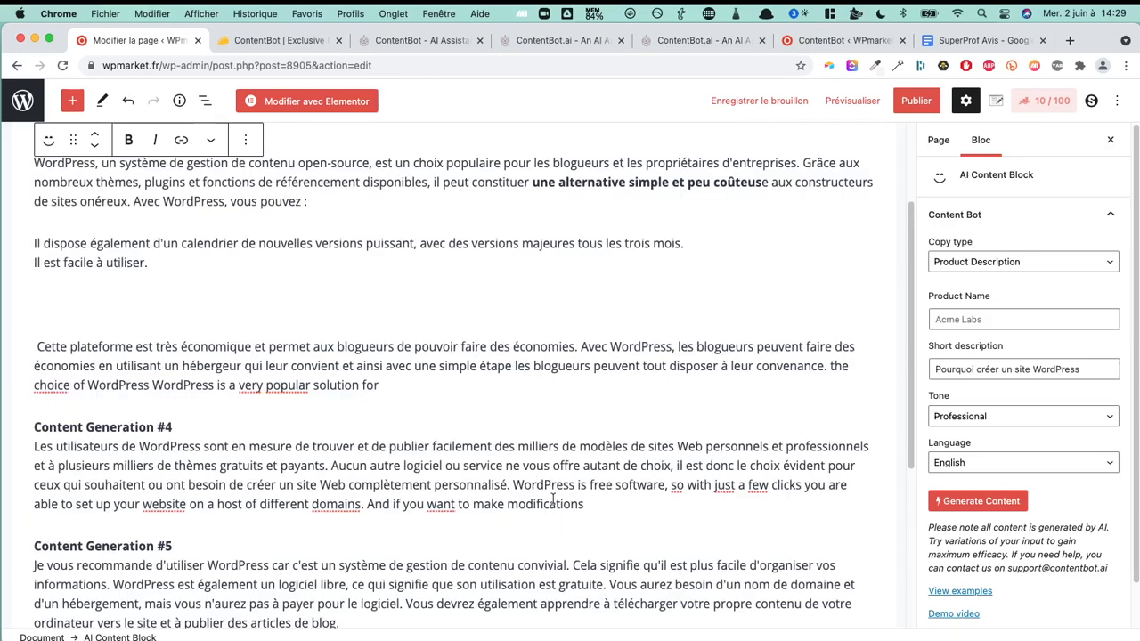
scroll(481, 395, "down", 3)
scroll(587, 468, "up", 3)
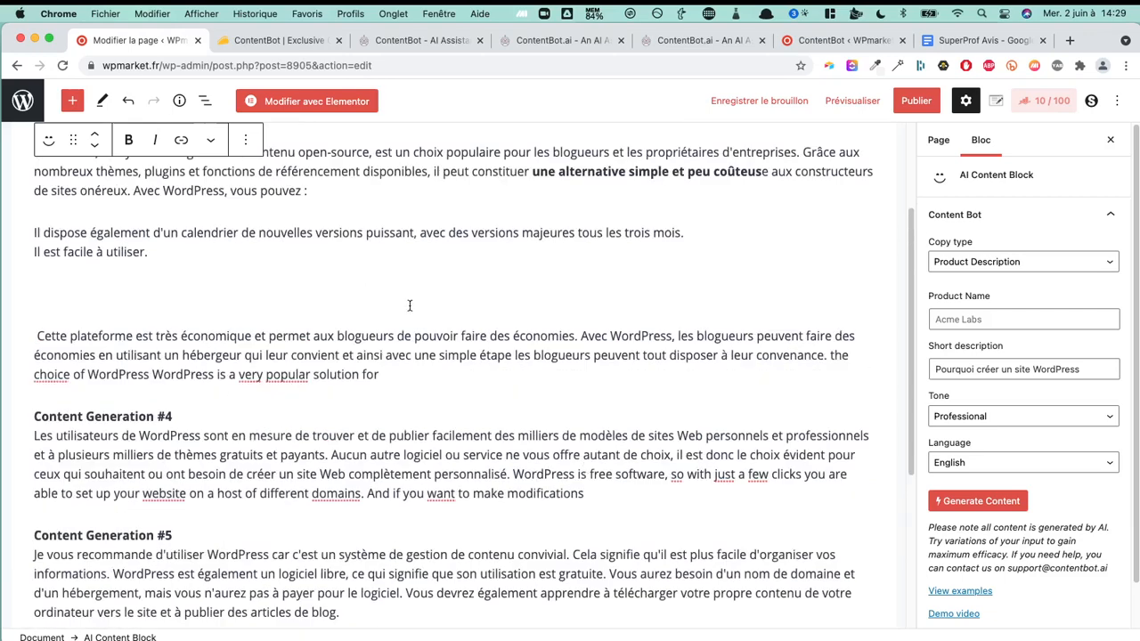
left_click_drag(571, 336, 208, 336)
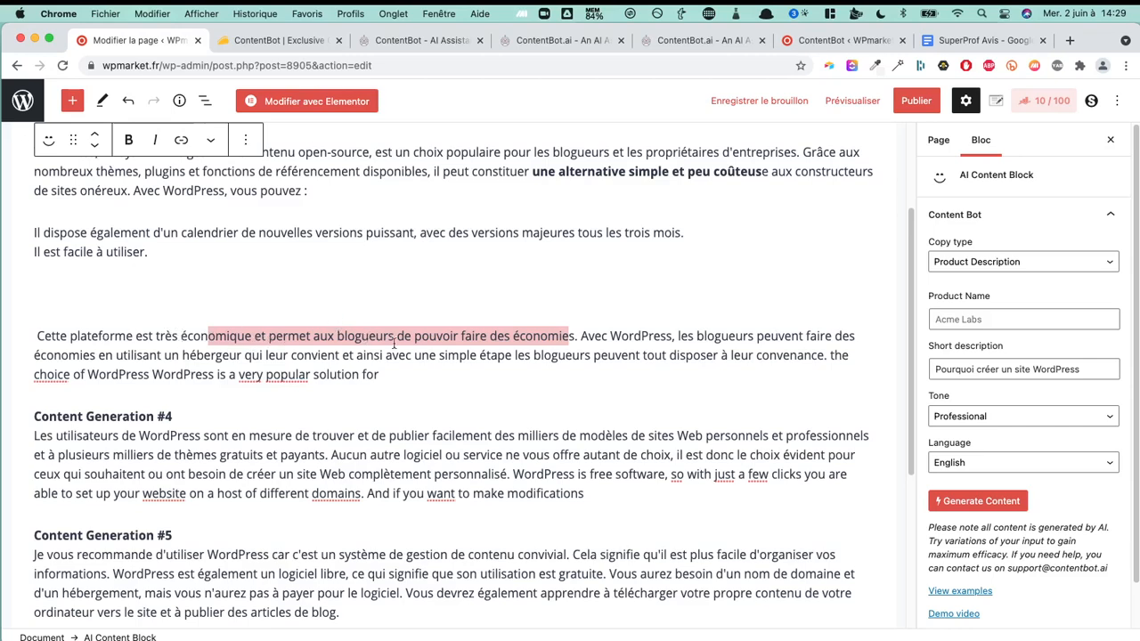
scroll(395, 345, "up", 4)
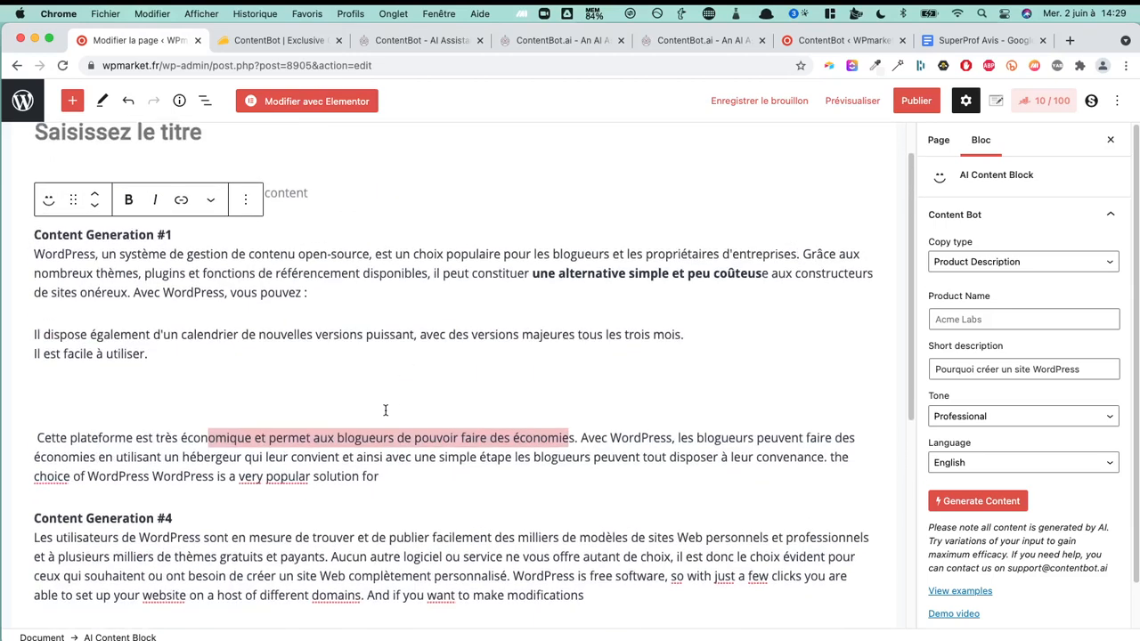
scroll(385, 410, "down", 1)
Highlight the two kept sentences starting with "Il" and reduce the empty line space below "Il est facile à utiliser.".
left_click(58, 303)
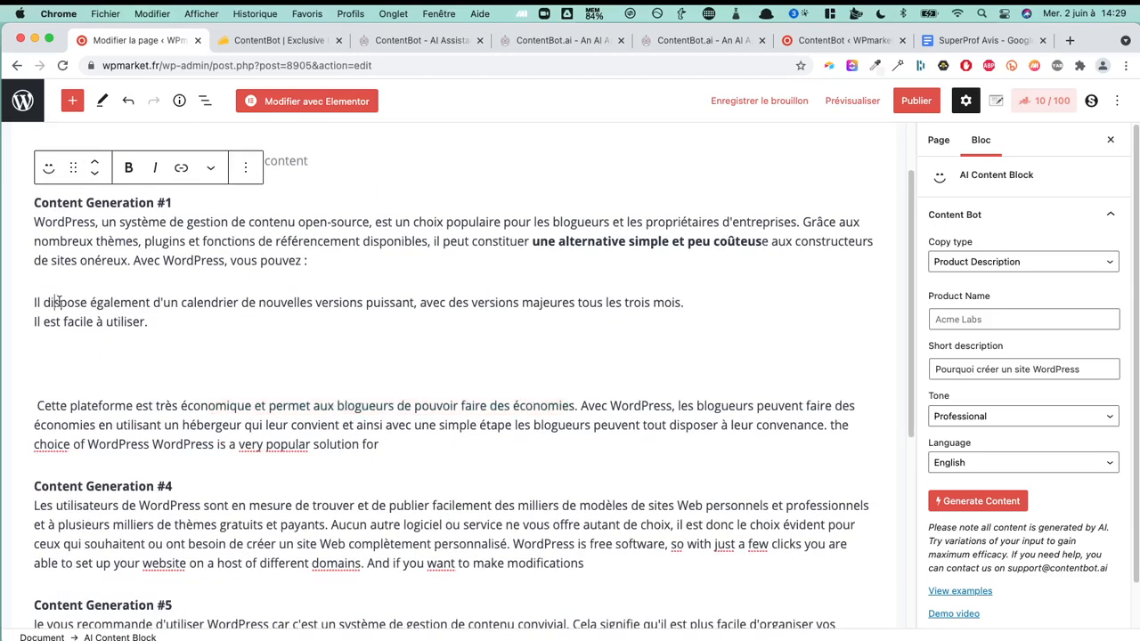
left_click(310, 317)
left_click_drag(188, 319, 36, 304)
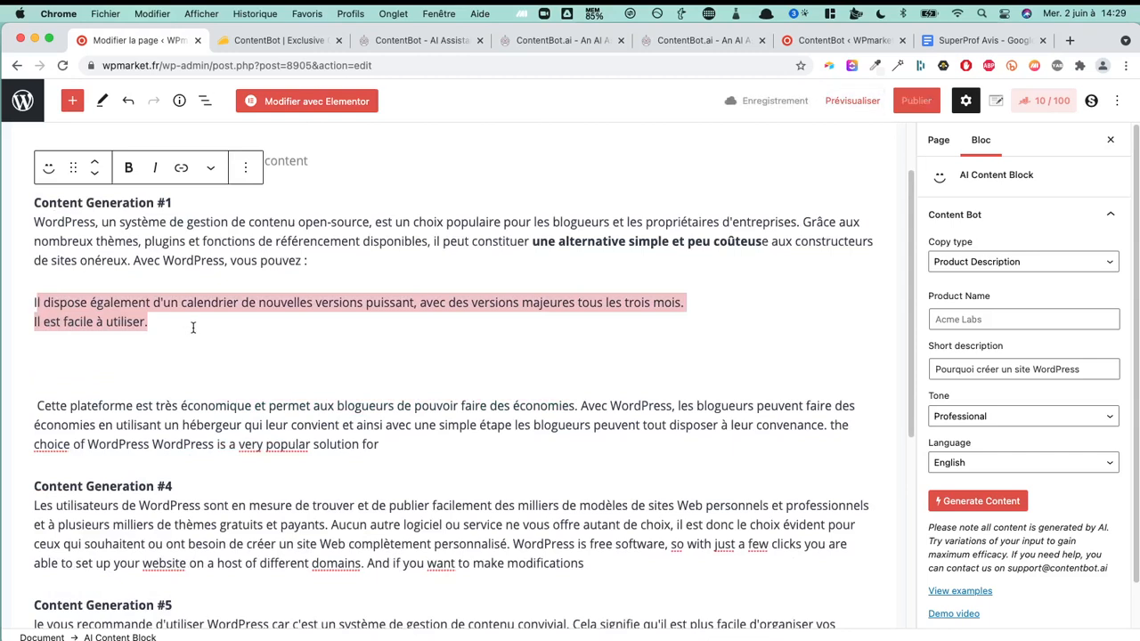
left_click(285, 384)
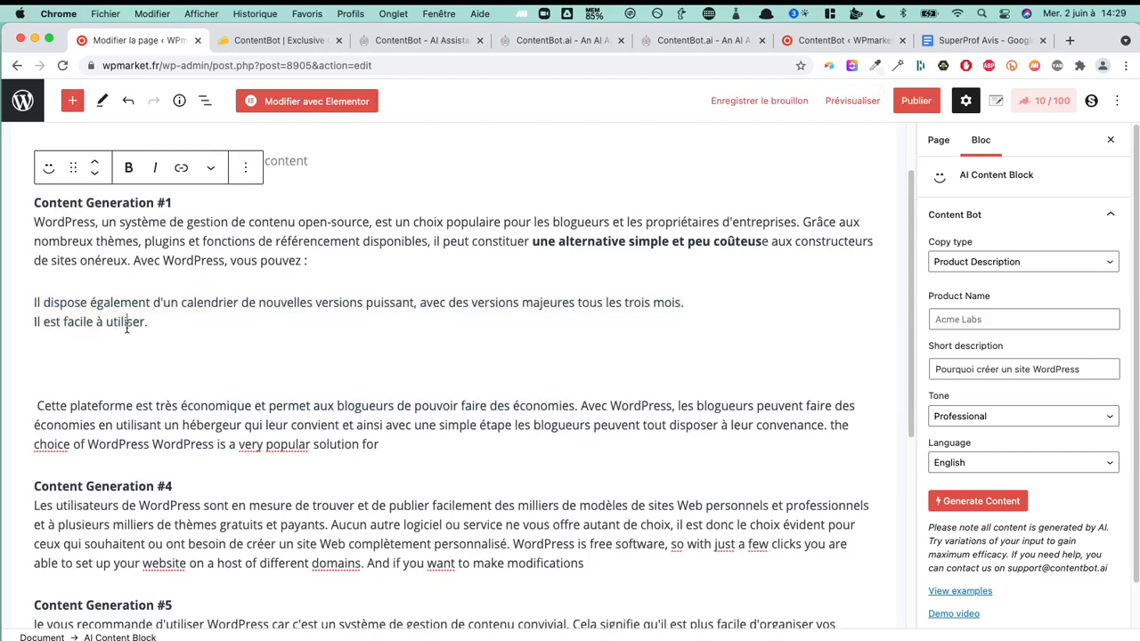
key("BackSpace")
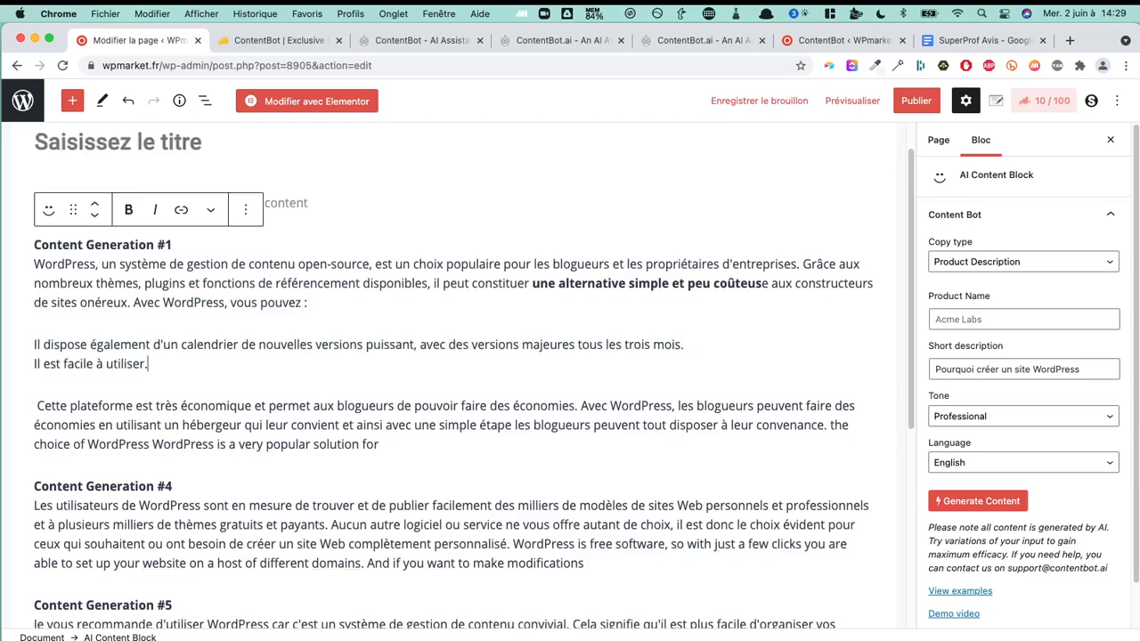
key("Return")
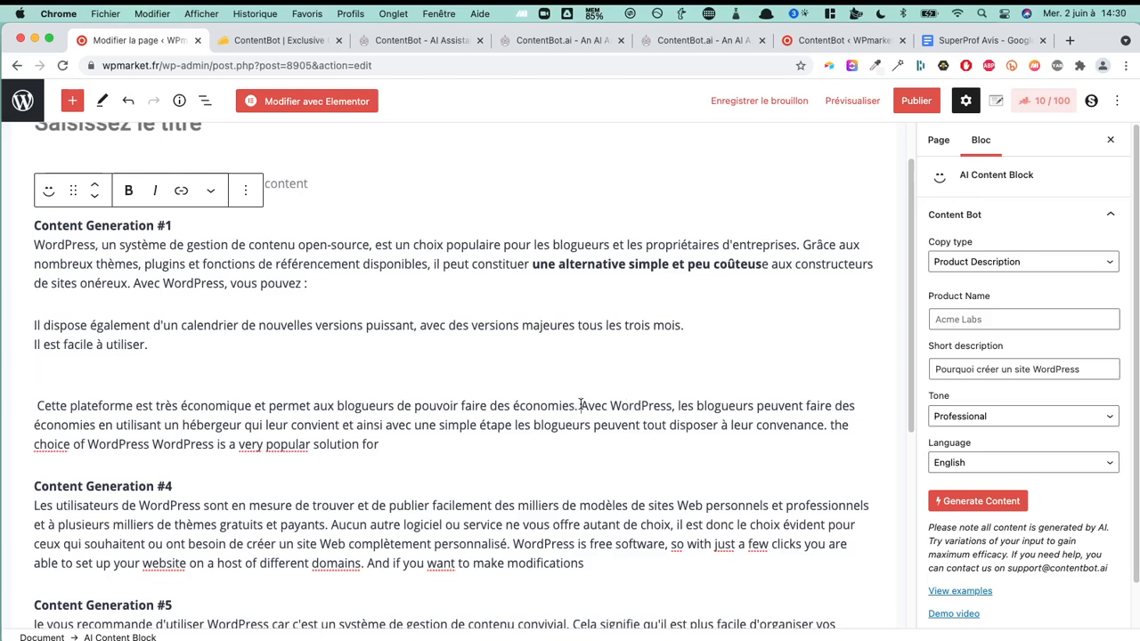
Delete the sentence "Cette plateforme est très économique et permet aux blogueurs de pouvoir faire des économies." and close the gap above "Avec WordPress".
left_click_drag(581, 406, 39, 403)
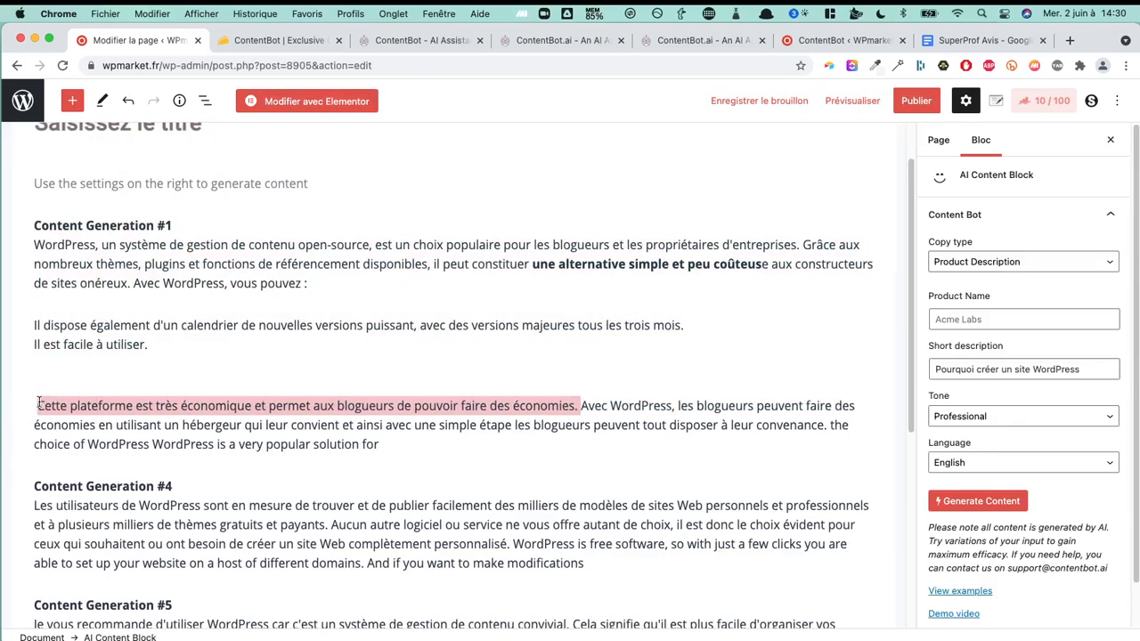
key("BackSpace")
key("BackSpace")
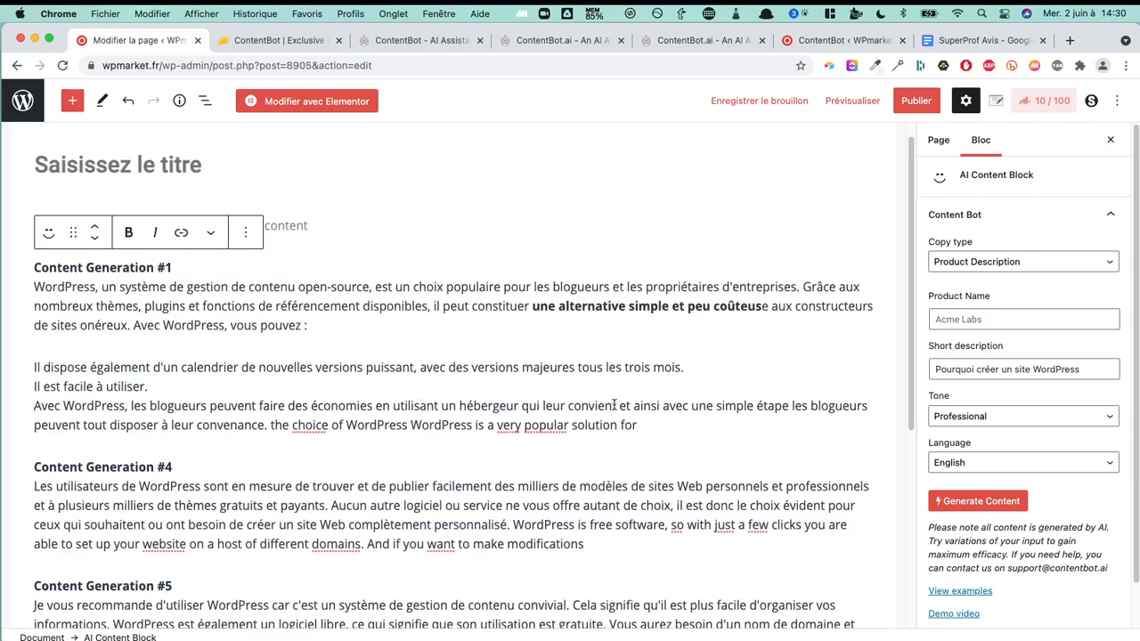
Separate the English fragment "the choice of WordPress WordPress is a very popular solution for" from the French text with empty lines.
left_click_drag(621, 407, 623, 407)
mouse_move(623, 408)
left_mouse_down()
mouse_move(623, 423)
mouse_move(623, 411)
left_mouse_up()
left_click(624, 410)
left_click_drag(270, 425, 389, 439)
left_click(271, 426)
key("Return")
key("Return")
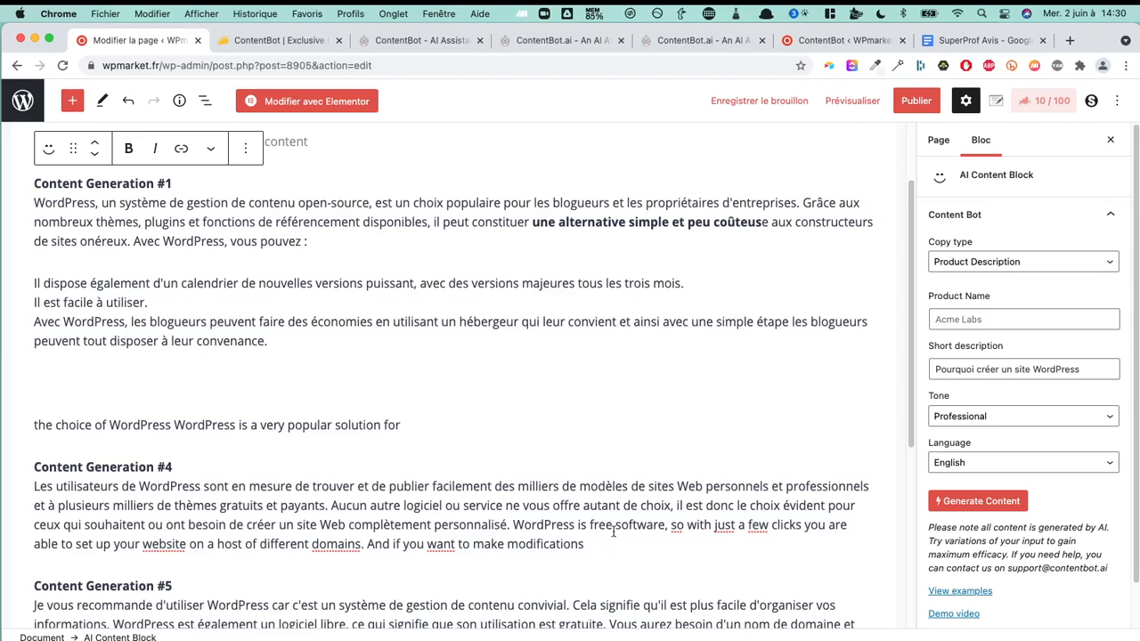
Highlight the English ending of Content Generation #4, and delete the separated English fragment above it along with the empty lines.
left_click_drag(666, 526, 689, 538)
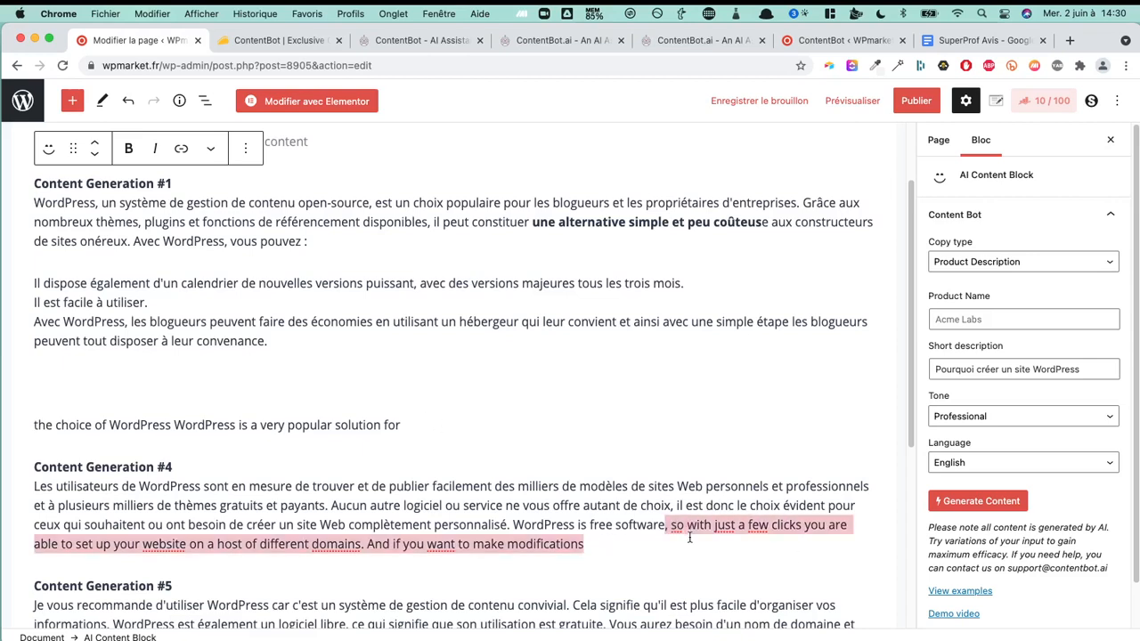
scroll(614, 489, "down", 3)
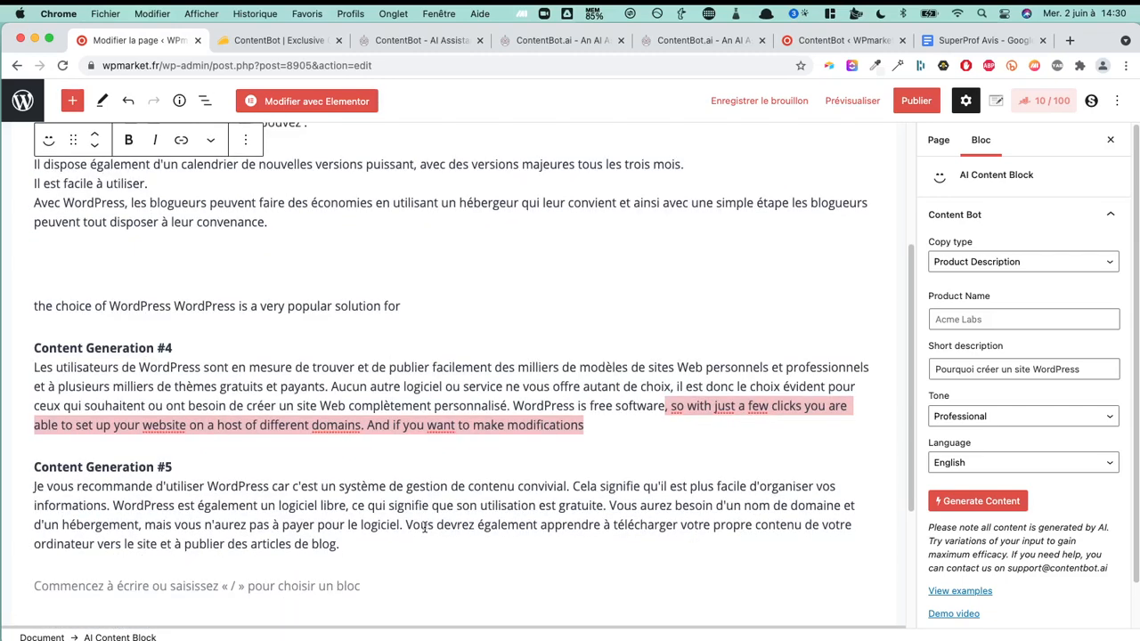
scroll(552, 401, "up", 1)
left_click_drag(440, 324, 42, 321)
key("BackSpace")
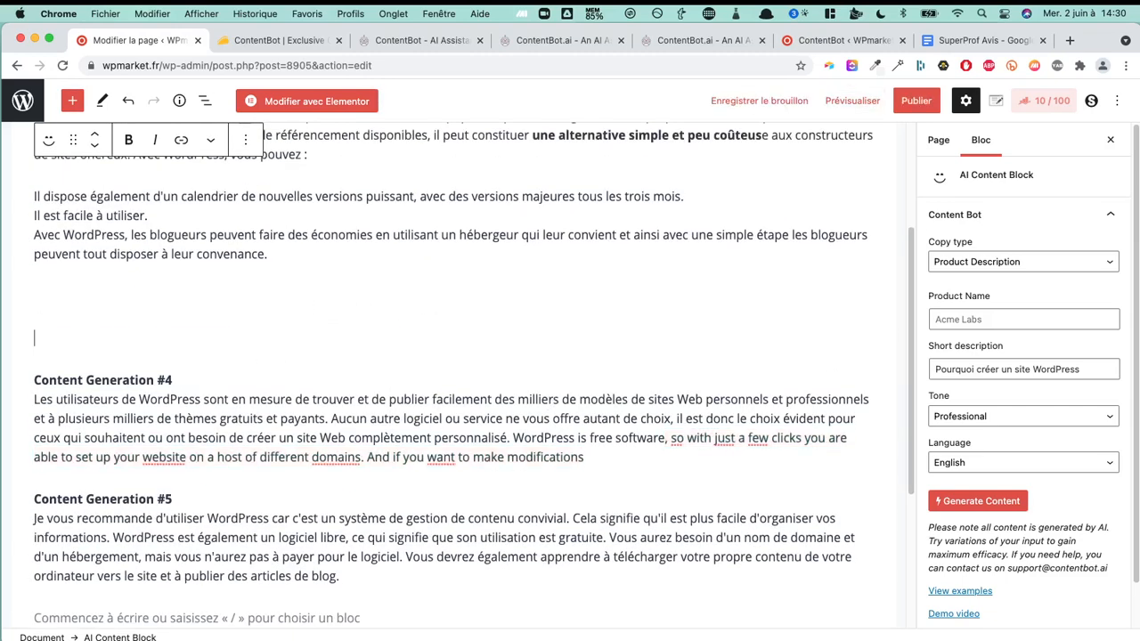
key("Delete")
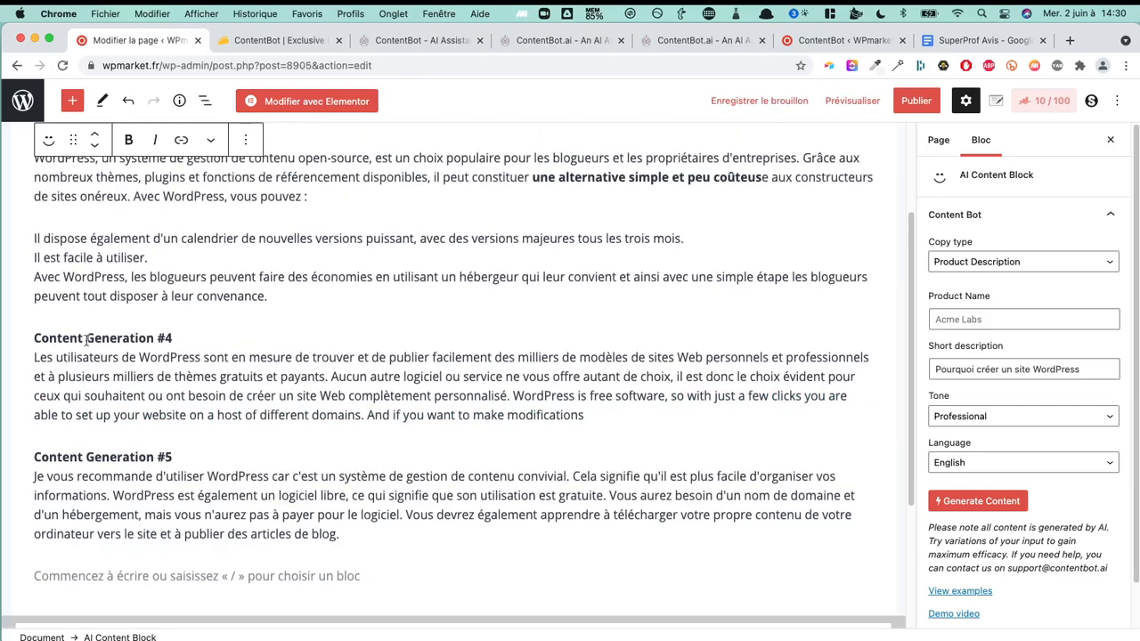
Look over the assembled blog intro, then delete all the generated text from Content Generation #1 through #5.
scroll(208, 348, "up", 3)
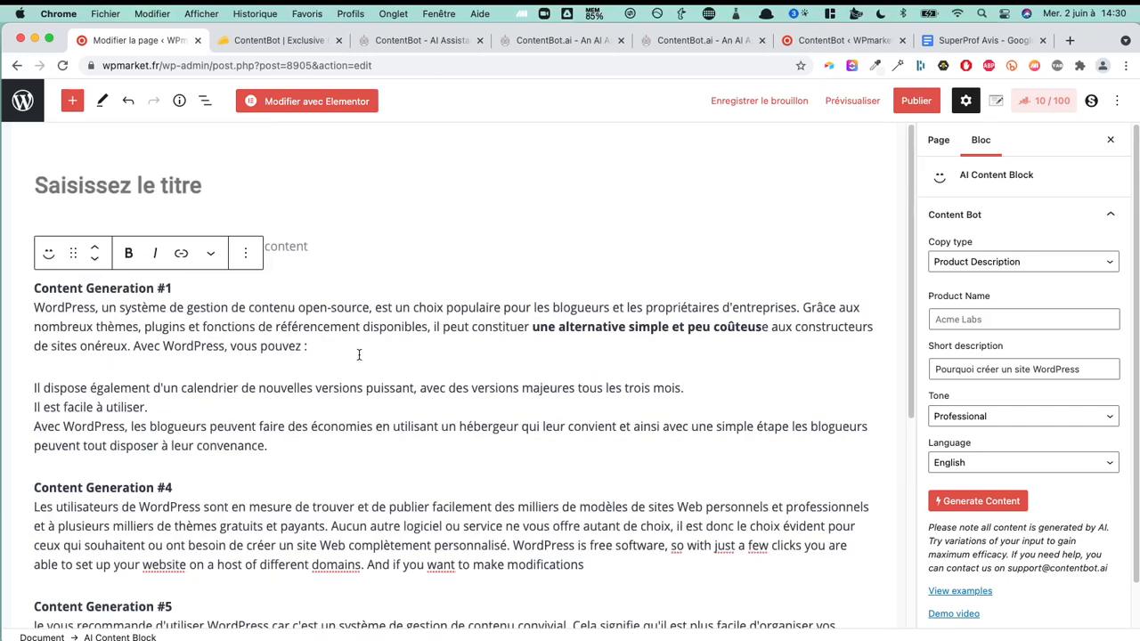
scroll(339, 362, "down", 2)
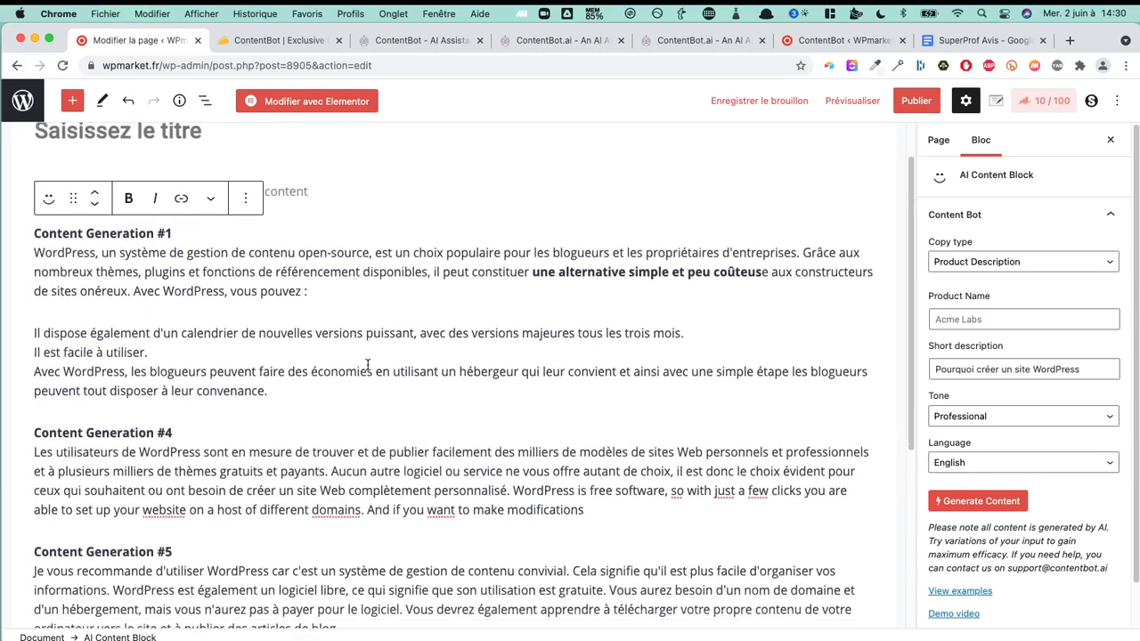
scroll(334, 321, "down", 2)
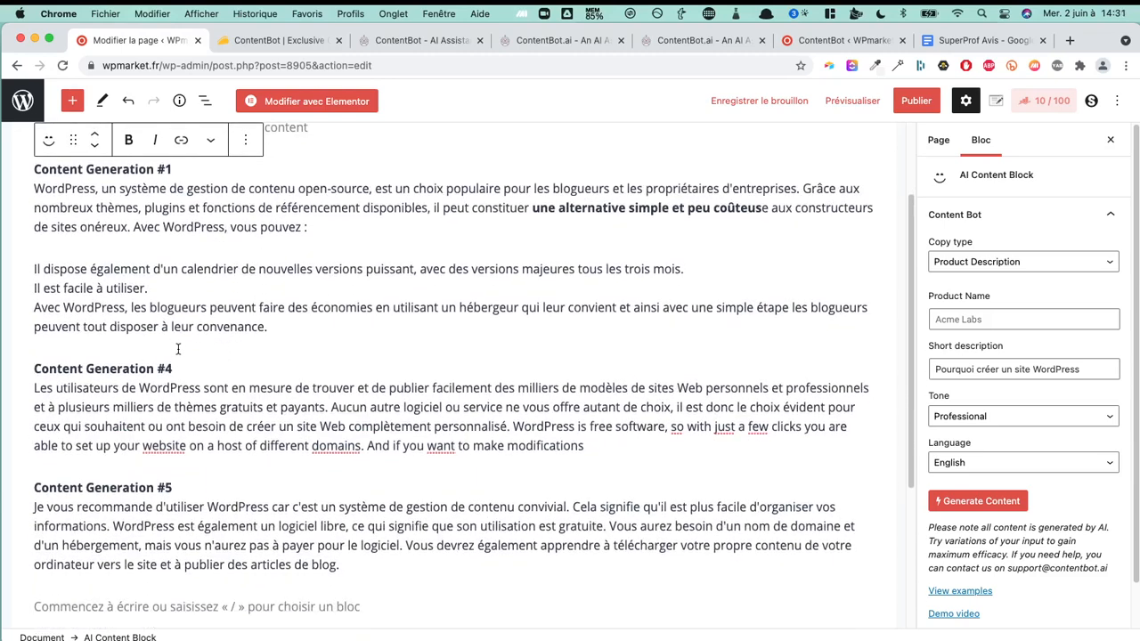
scroll(293, 367, "down", 1)
left_click_drag(398, 559, 5, 257)
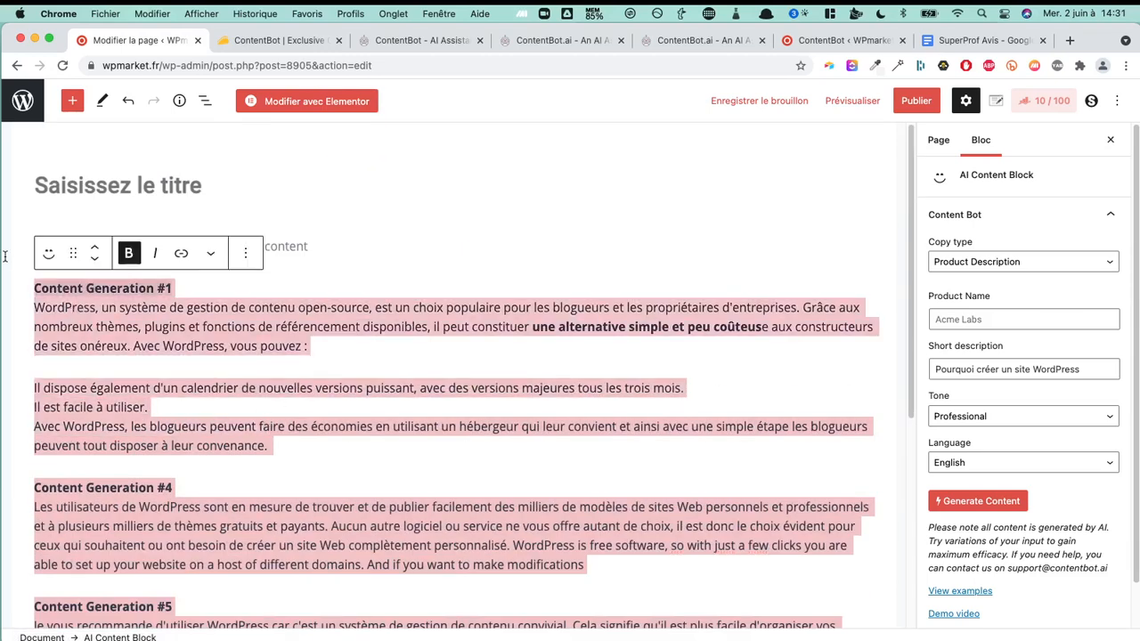
key("BackSpace")
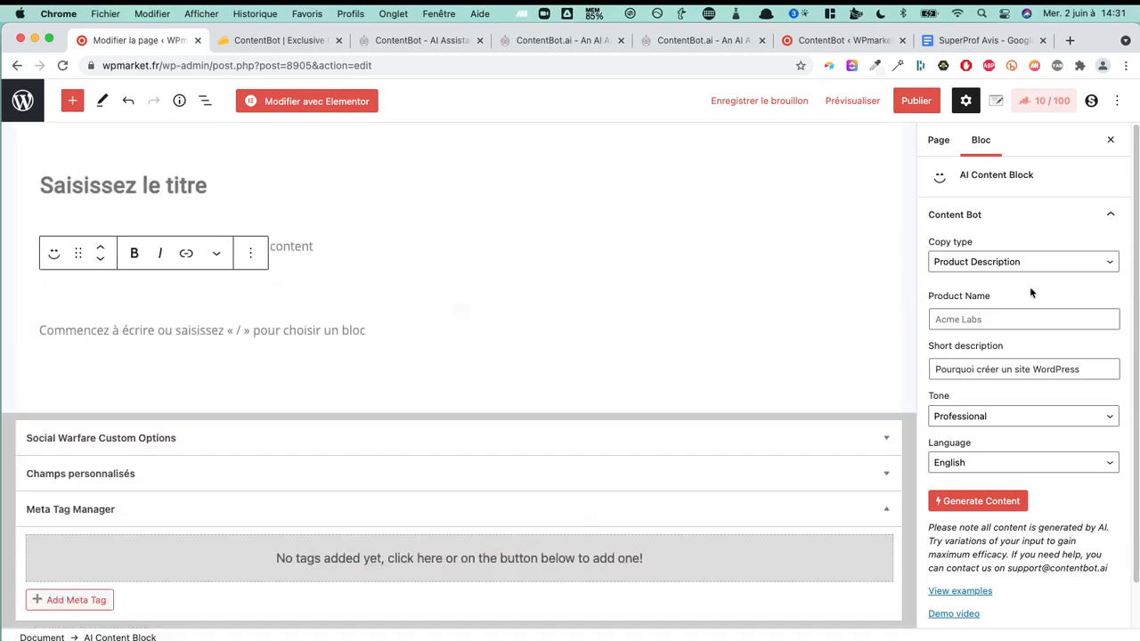
Set the AI Content Block's copy type to Blog Topic Ideas, then tick and untick the Include Intros option.
left_click(1042, 264)
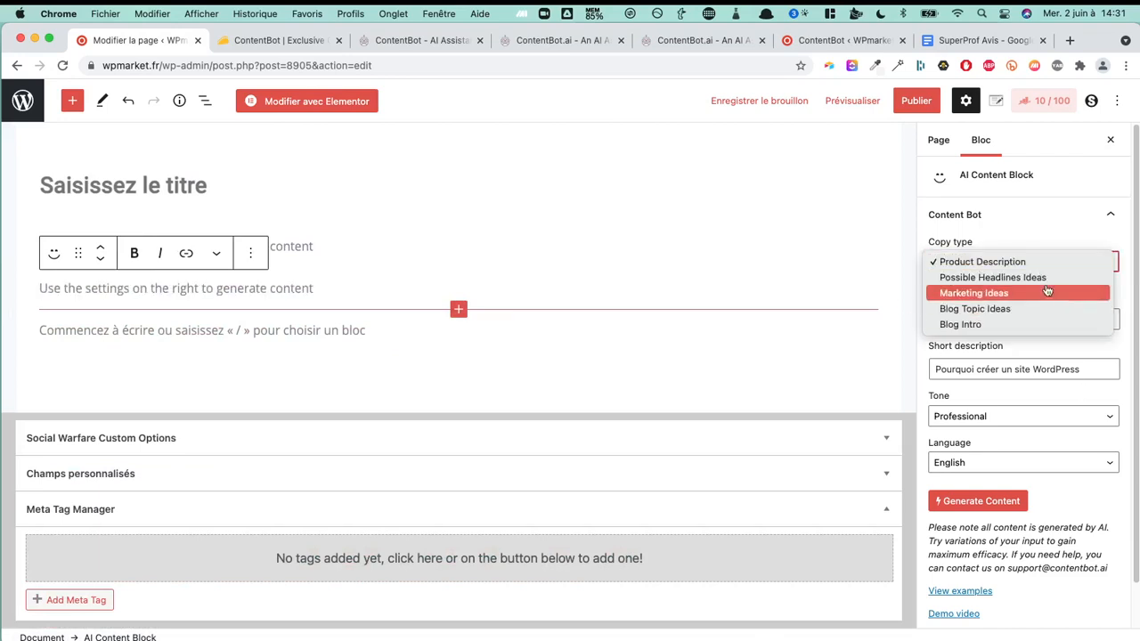
left_click(1058, 310)
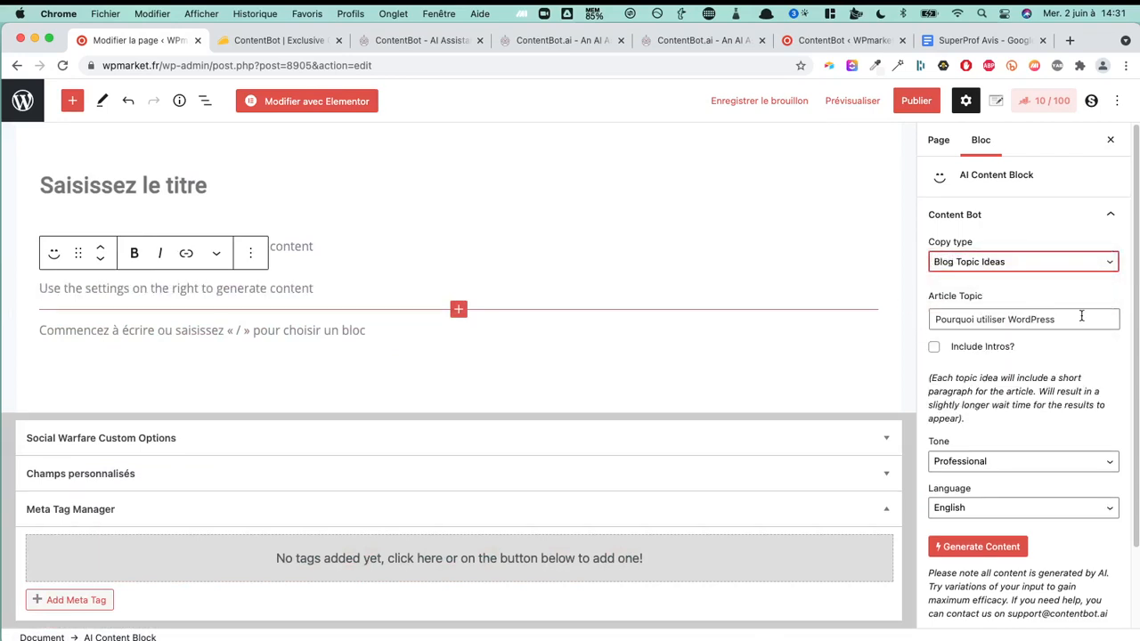
left_click(934, 348)
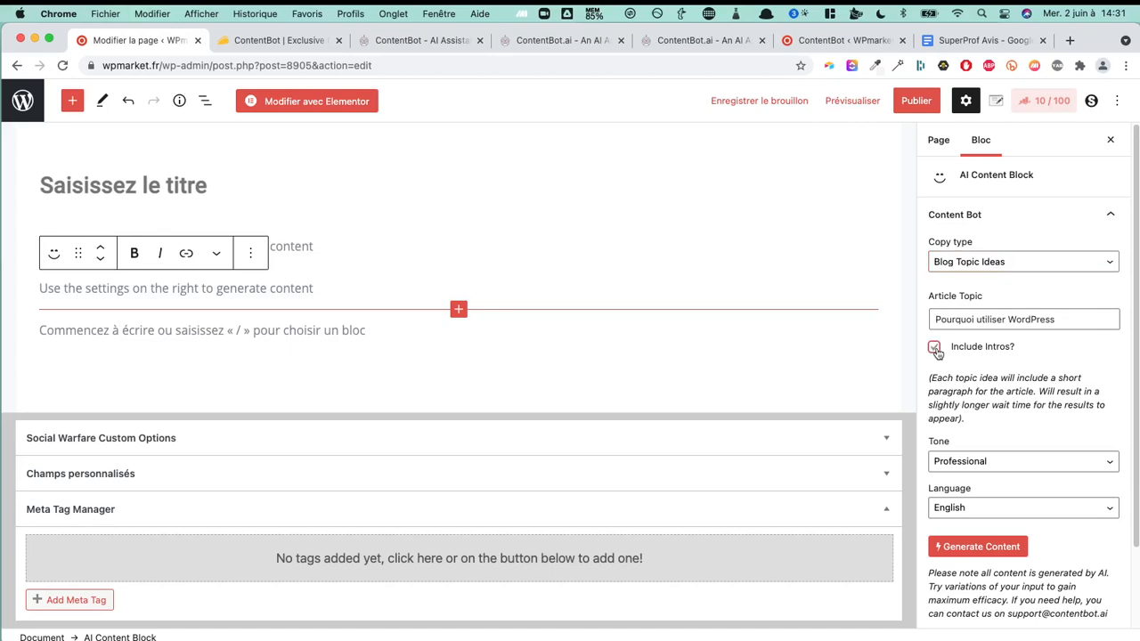
left_click(937, 352)
Set the tone to Playful and the language to French, and generate blog topic ideas for "Pourquoi utiliser WordPress".
left_click(1014, 468)
left_click(1006, 508)
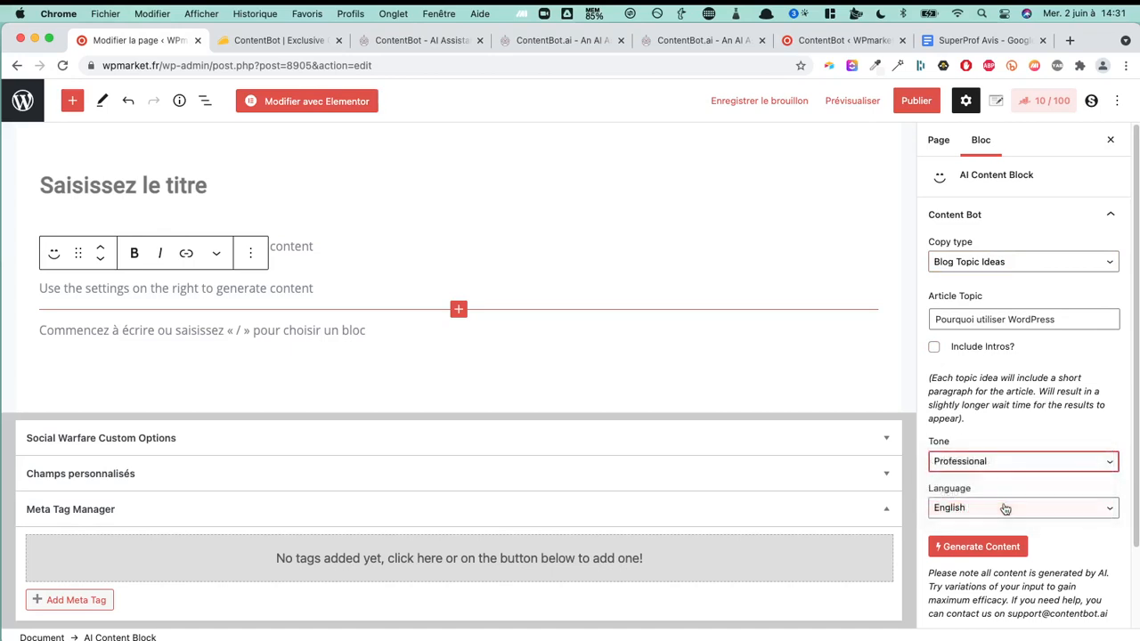
left_click(1004, 509)
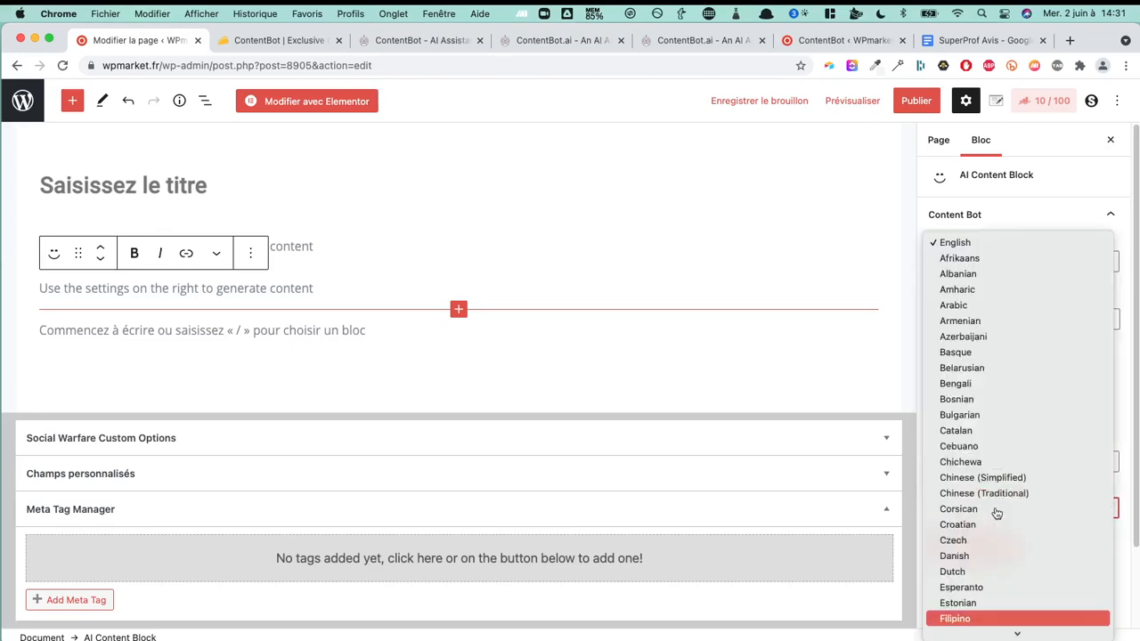
key("r")
key("Return")
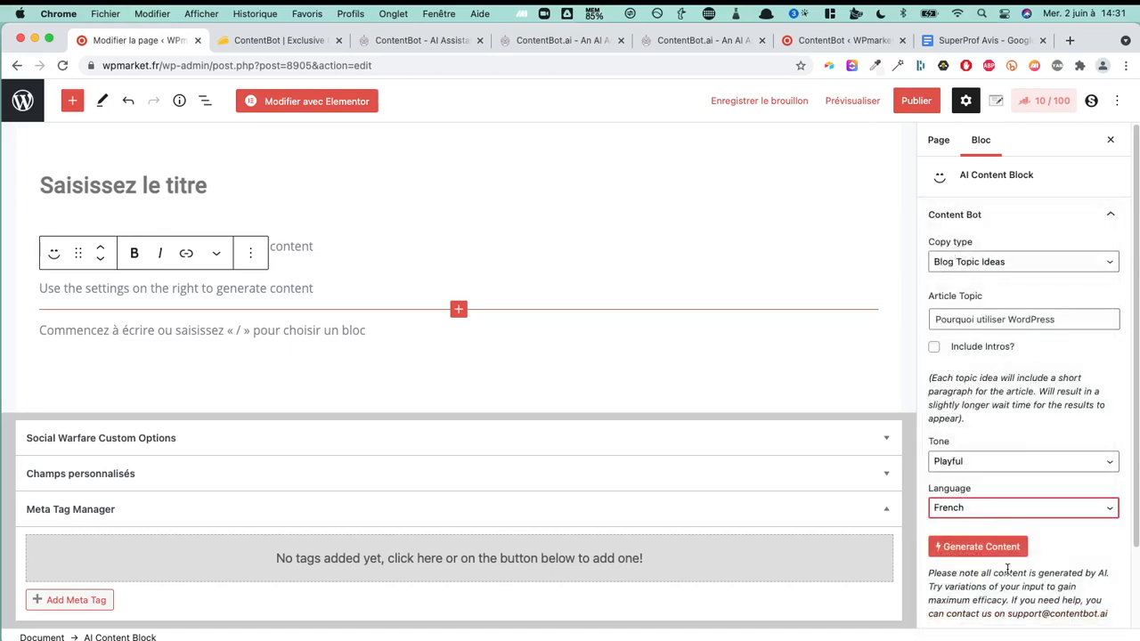
left_click(1014, 548)
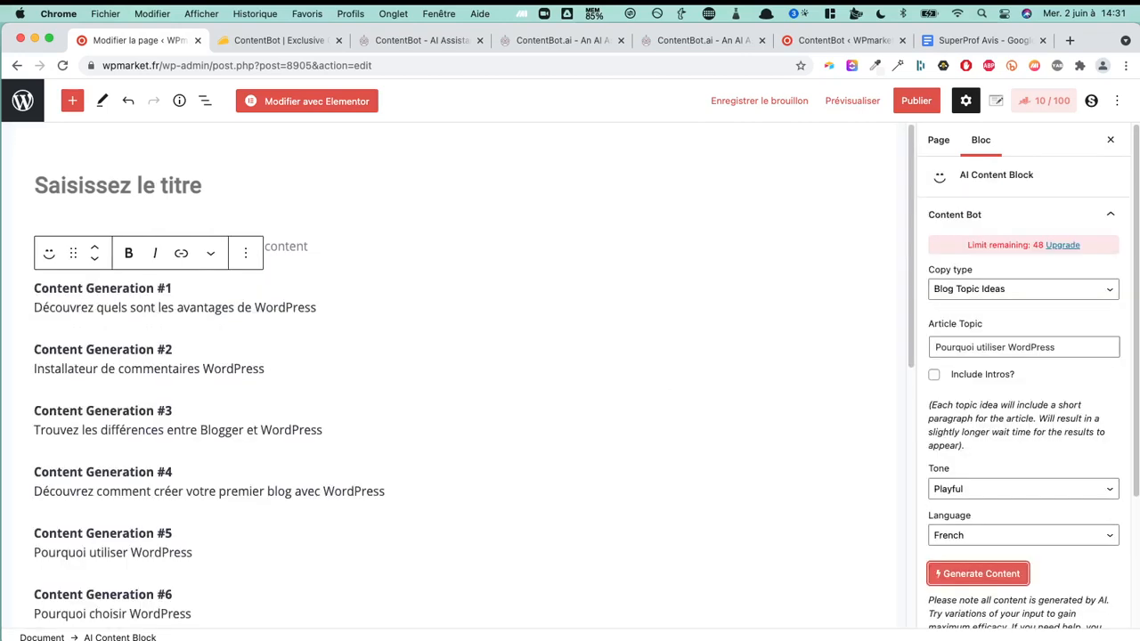
Read through the generated French blog topic ideas, from Content Generation #1 to #10.
scroll(147, 354, "down", 5)
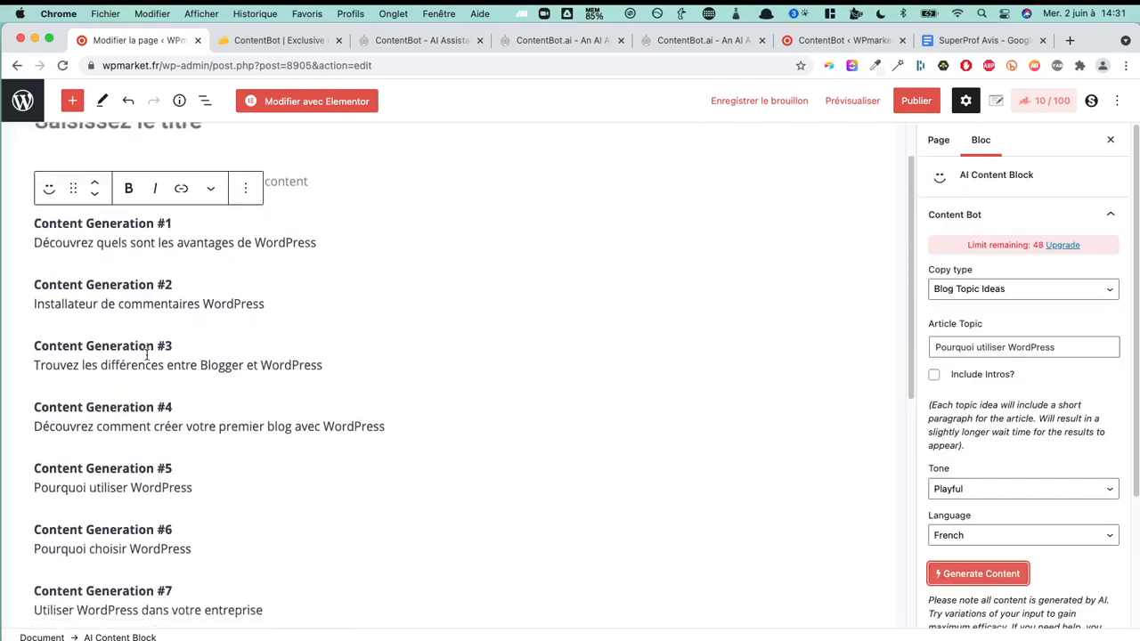
scroll(147, 354, "down", 5)
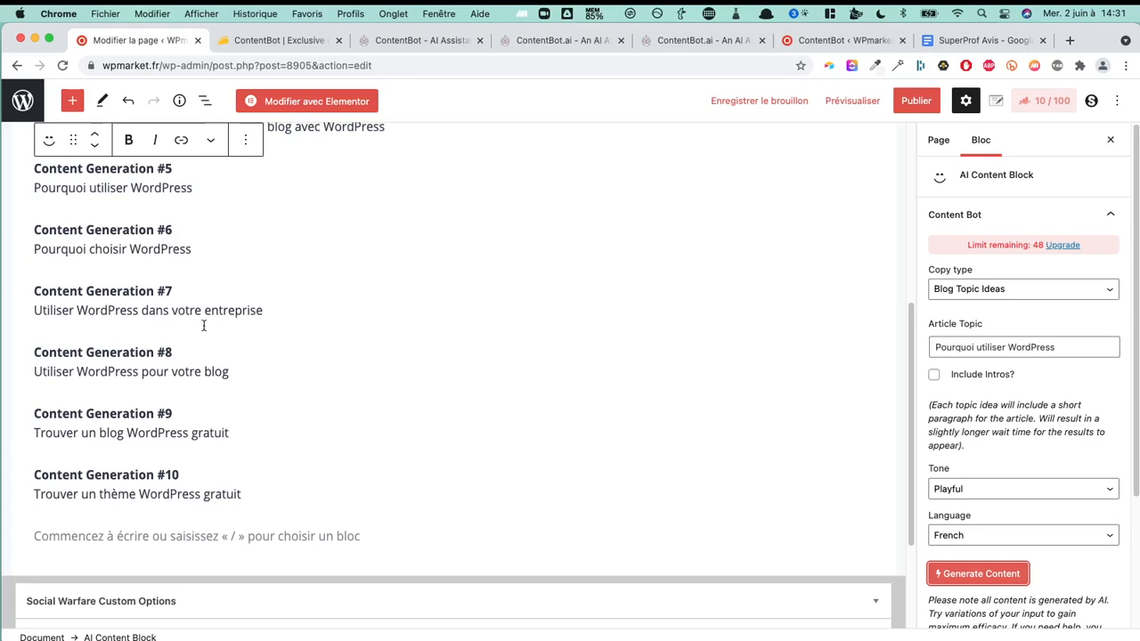
scroll(196, 378, "up", 1)
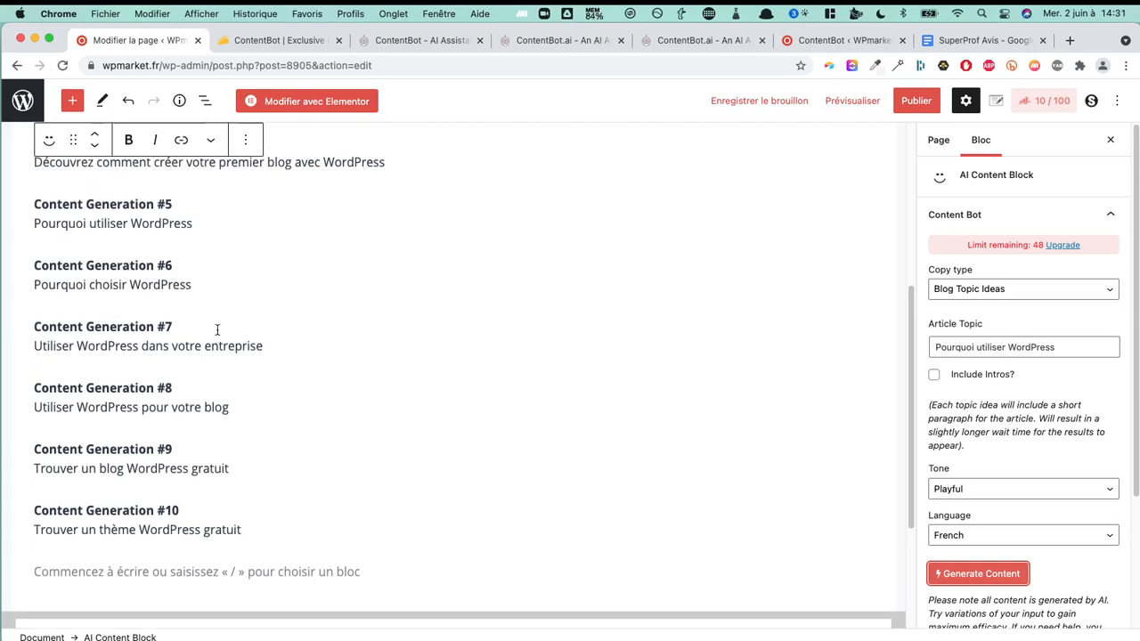
scroll(216, 329, "up", 2)
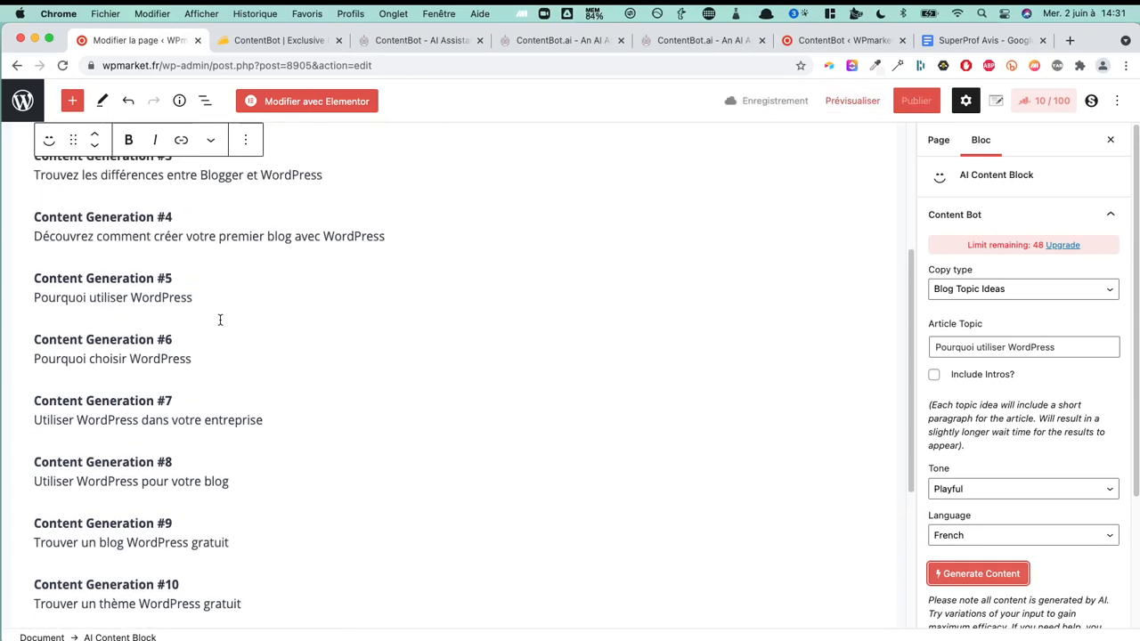
scroll(220, 320, "up", 2)
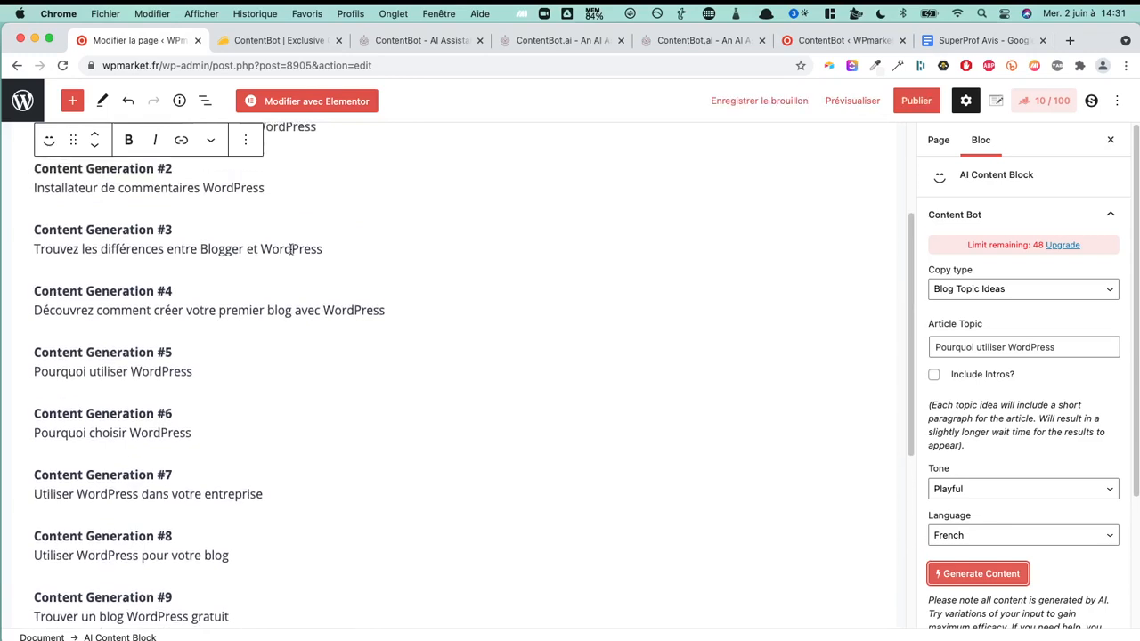
scroll(247, 298, "up", 5)
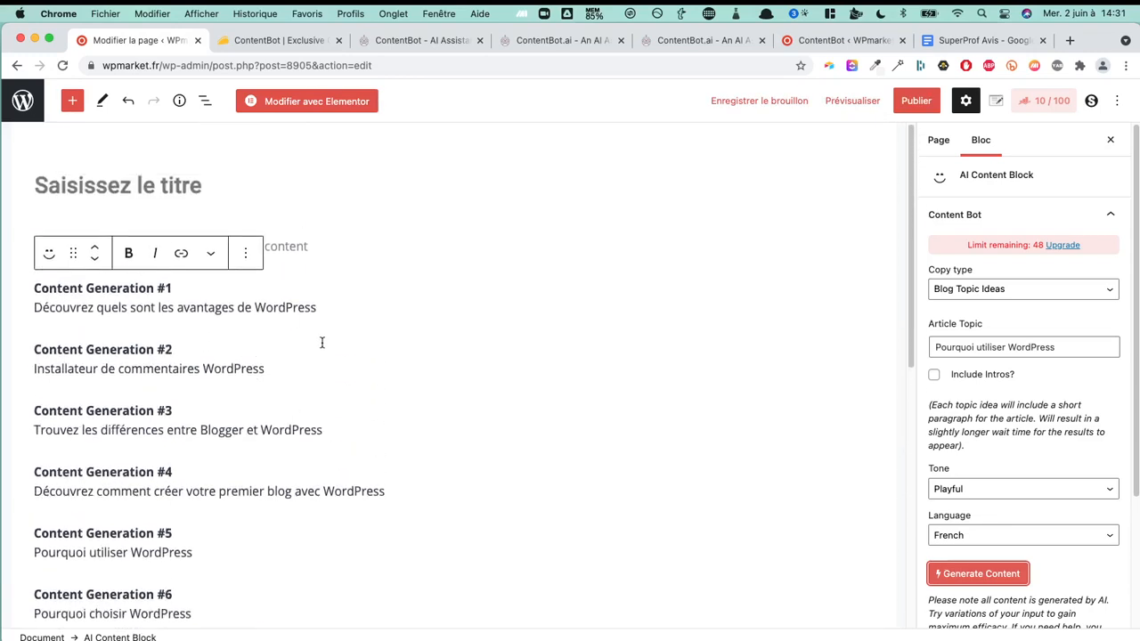
scroll(205, 405, "down", 2)
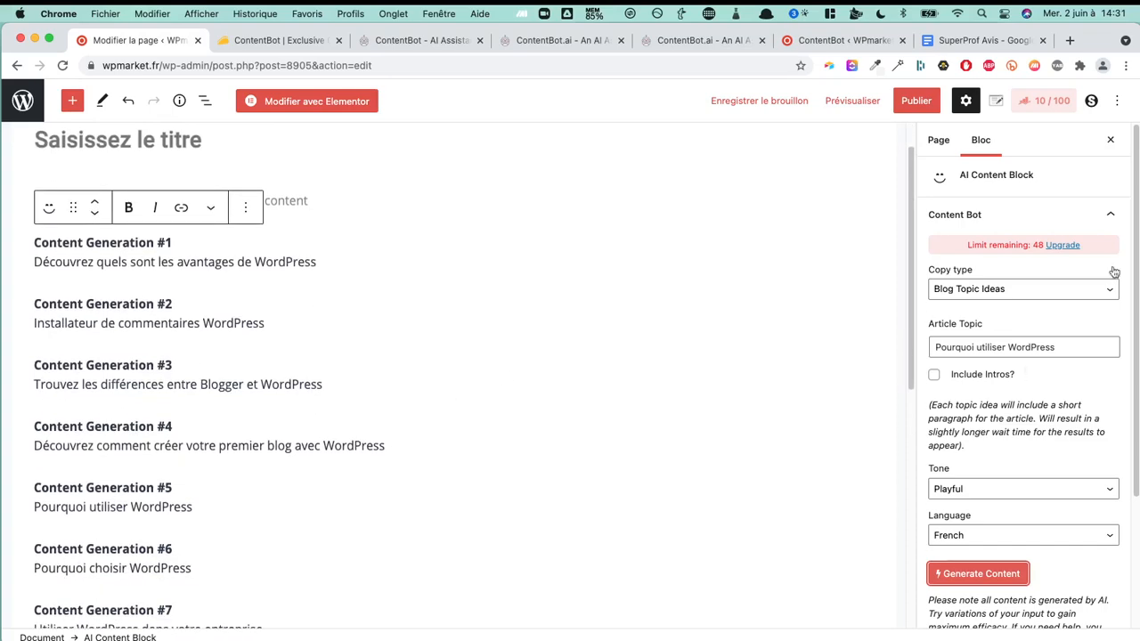
scroll(226, 395, "down", 3)
Delete all the generated blog topic ideas, from Content Generation #1 through #10, to empty the block.
scroll(343, 396, "down", 5)
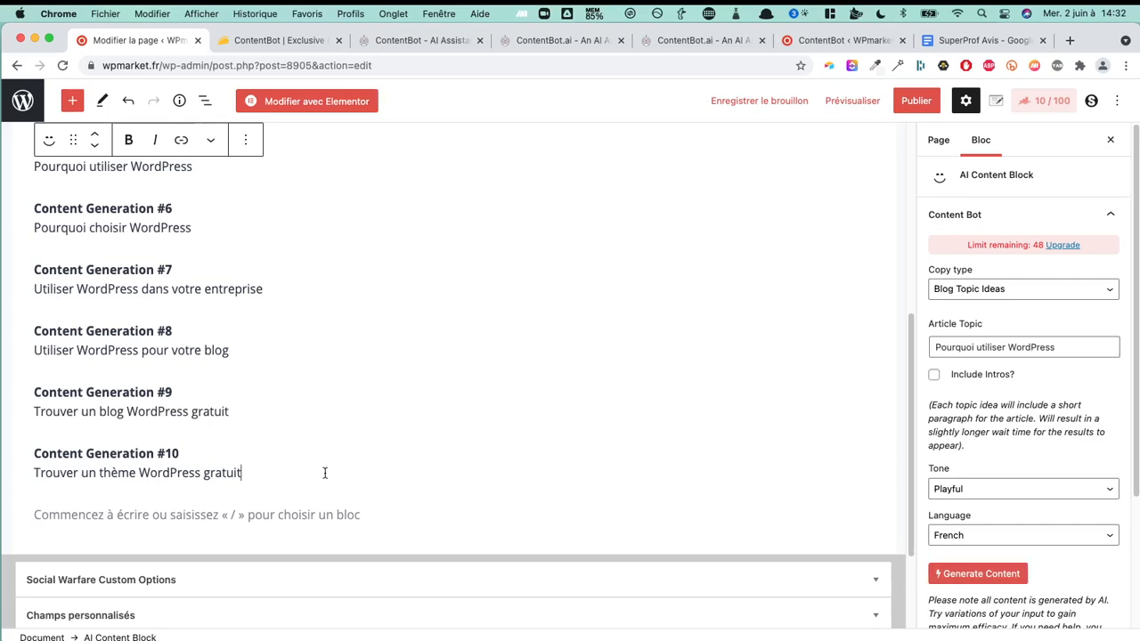
left_click_drag(328, 477, 32, 256)
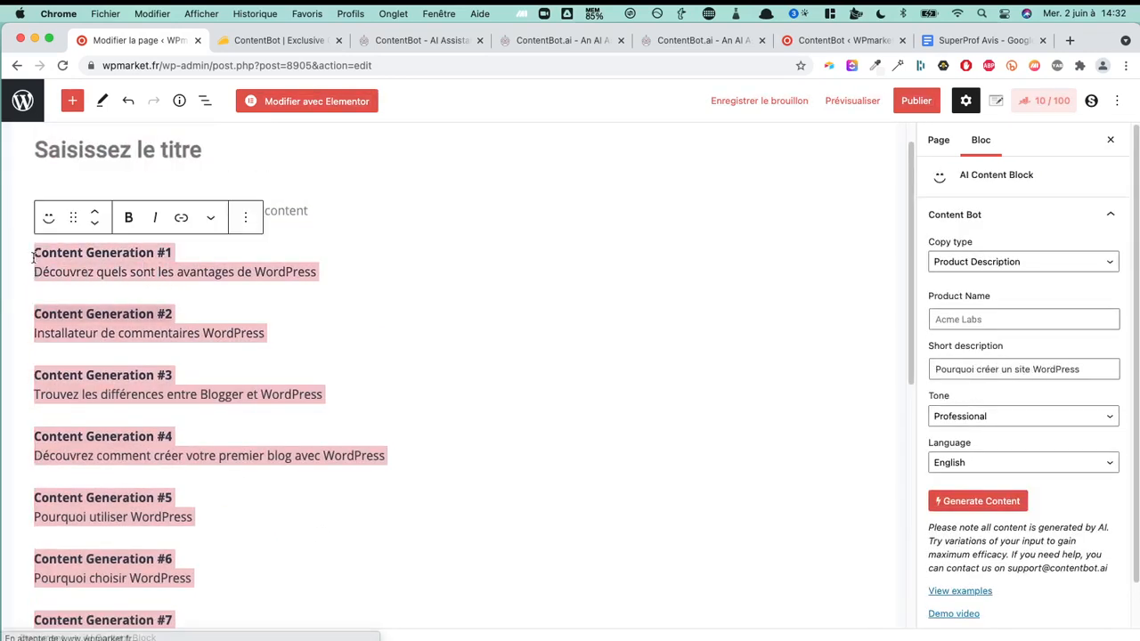
key("BackSpace")
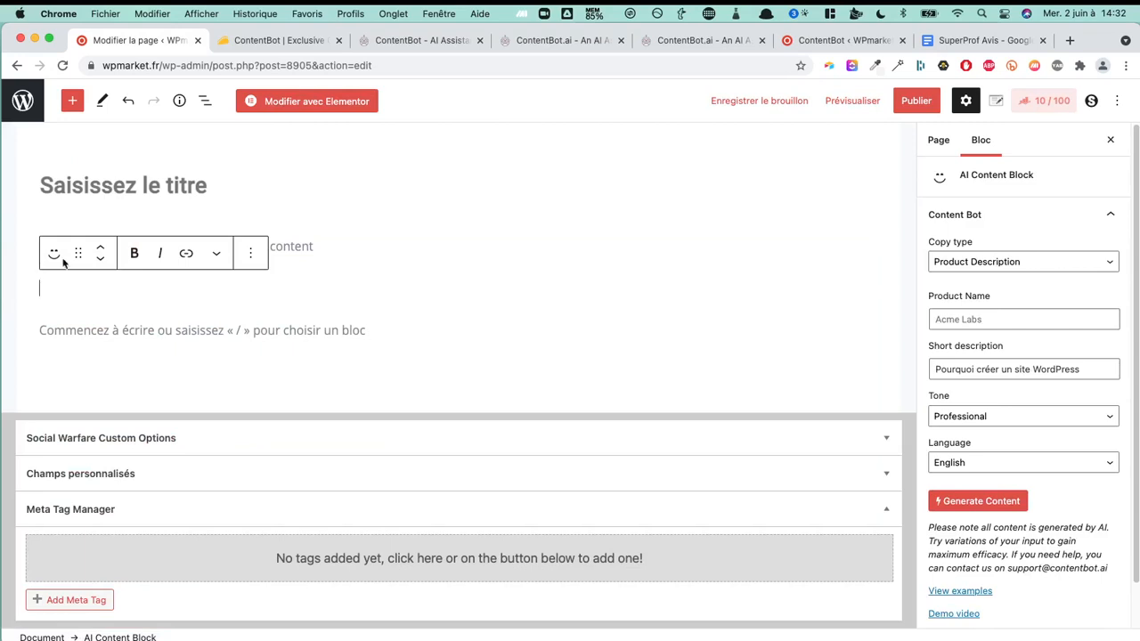
Generate Marketing Ideas for the product "Masterclass WordPress" with a Friendly tone and French as the language.
left_click(1014, 262)
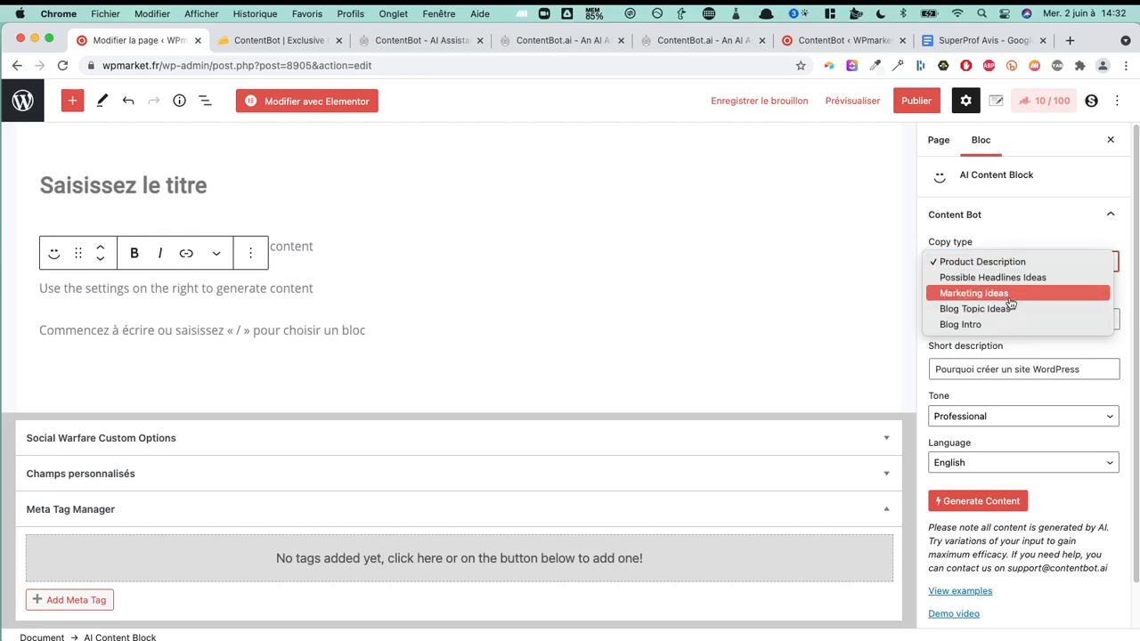
left_click(1018, 293)
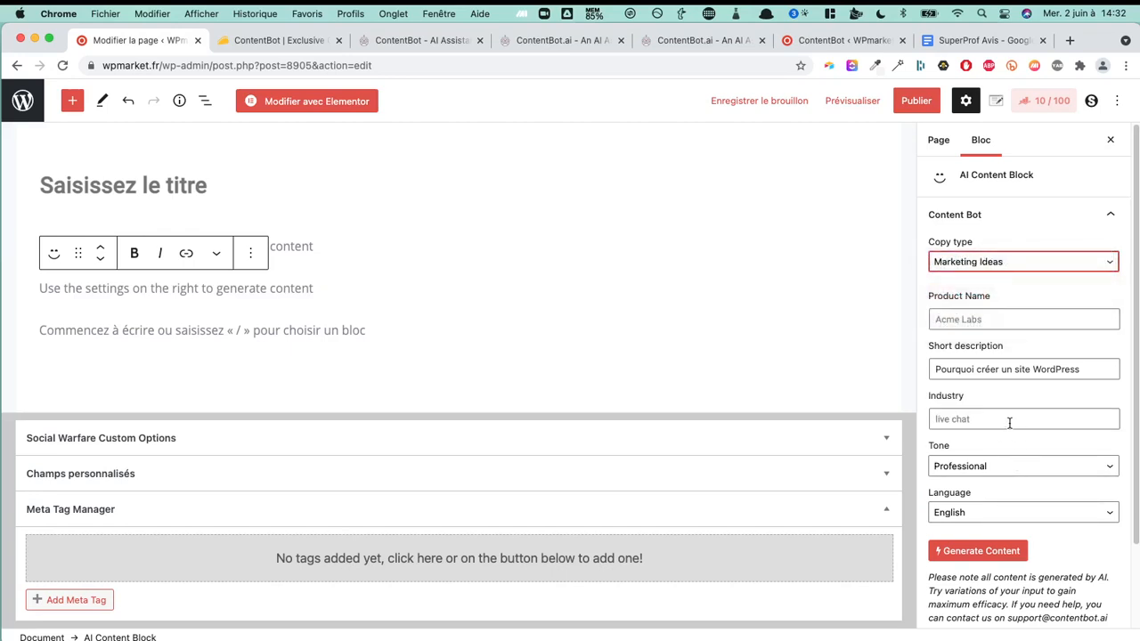
left_click(1016, 470)
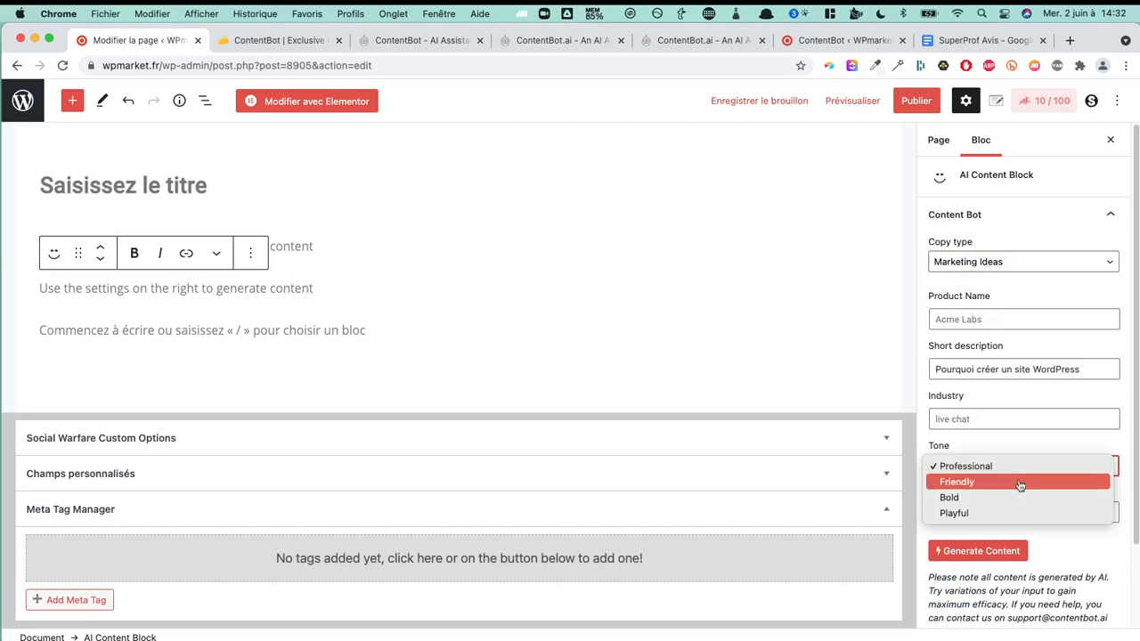
left_click(1003, 512)
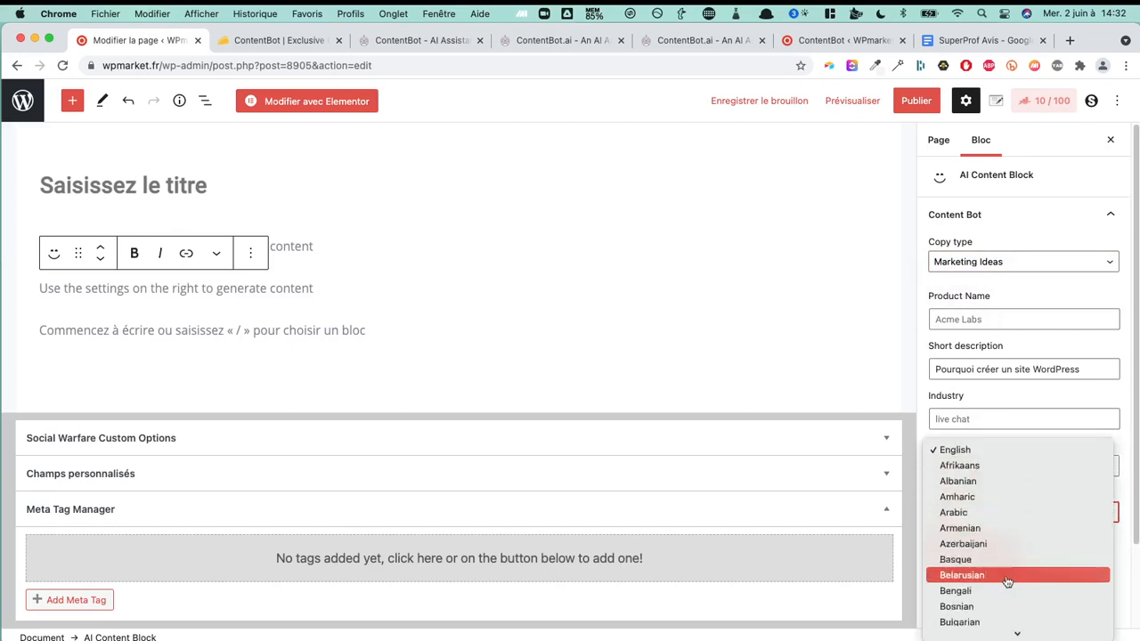
scroll(1007, 581, "down", 10)
type("fr")
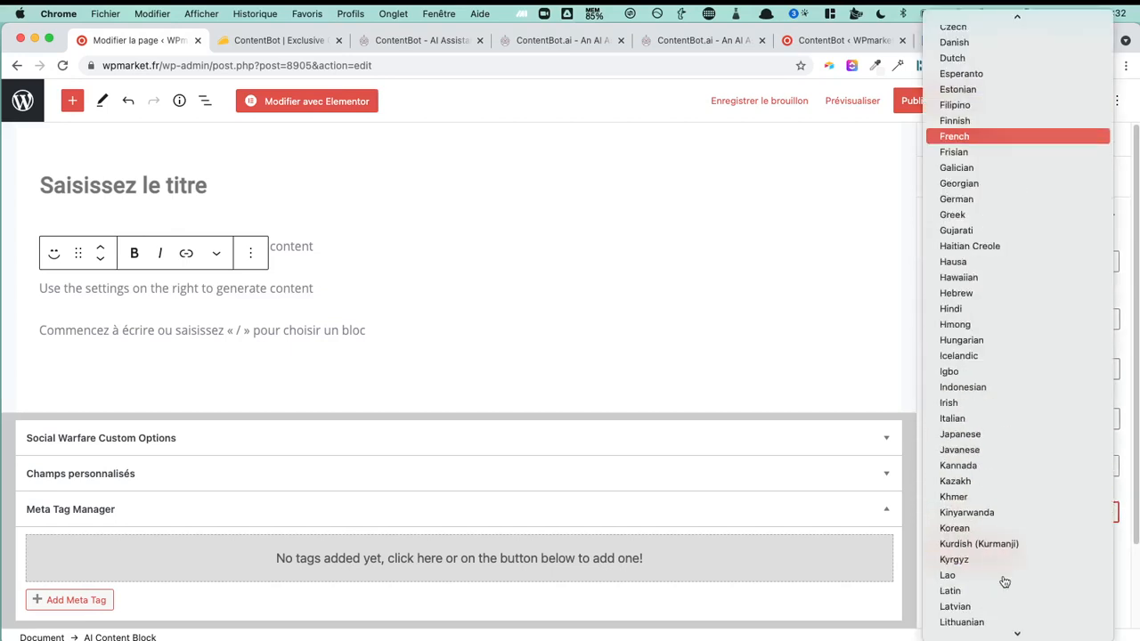
key("Return")
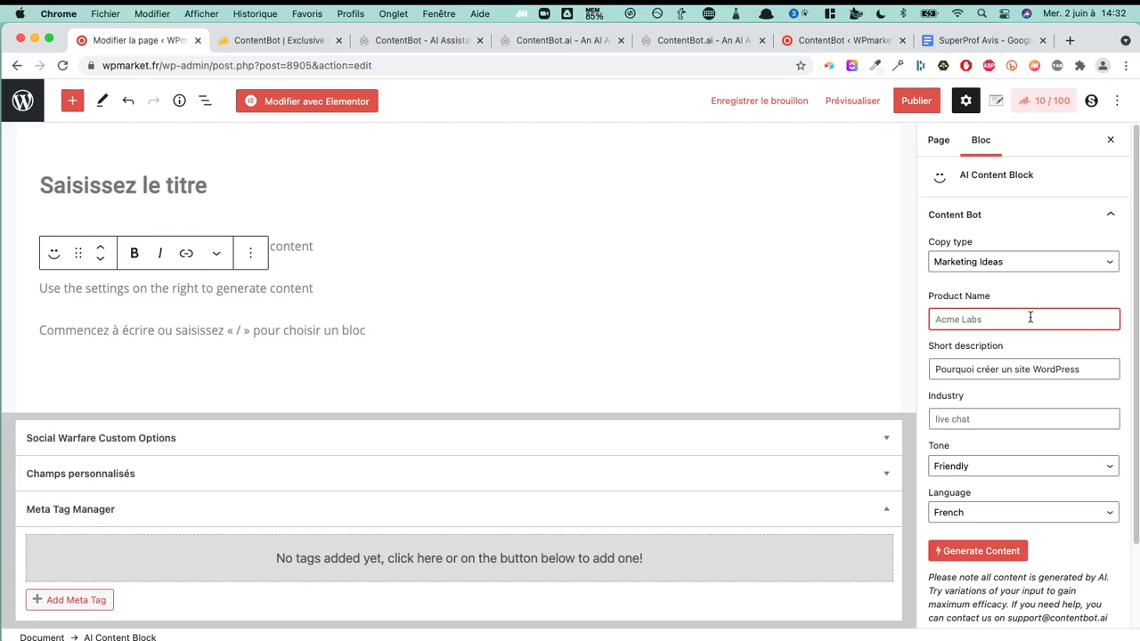
type("Masterclass Words")
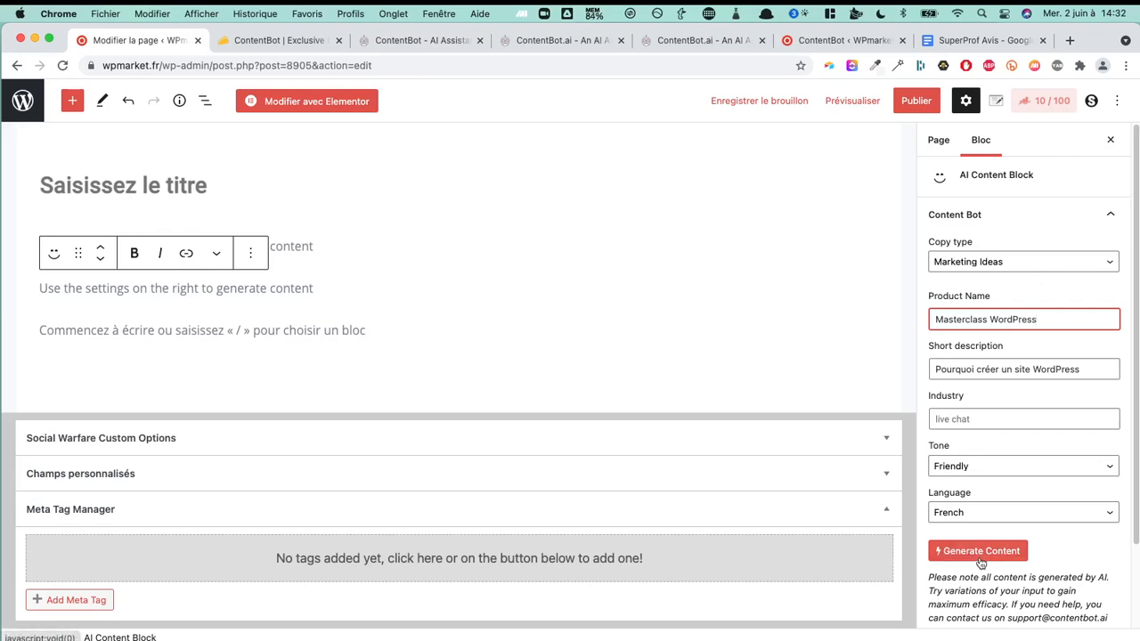
left_click(980, 552)
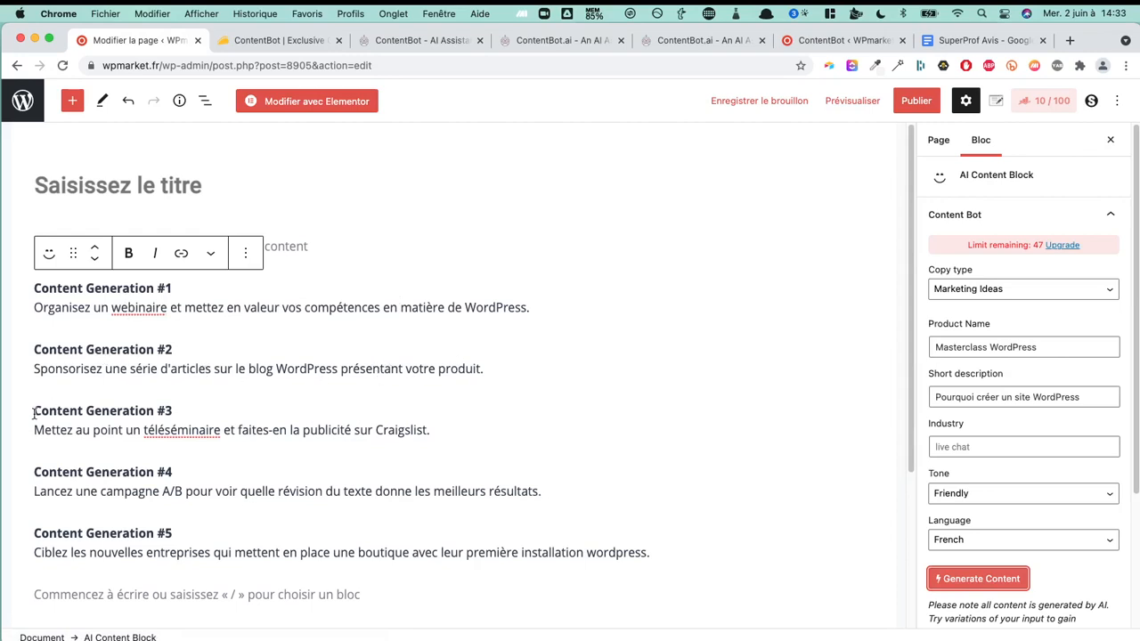
Examine the five generated marketing ideas, highlighting the word "téléséminaire" and the full text of Content Generation #3.
double_click(189, 430)
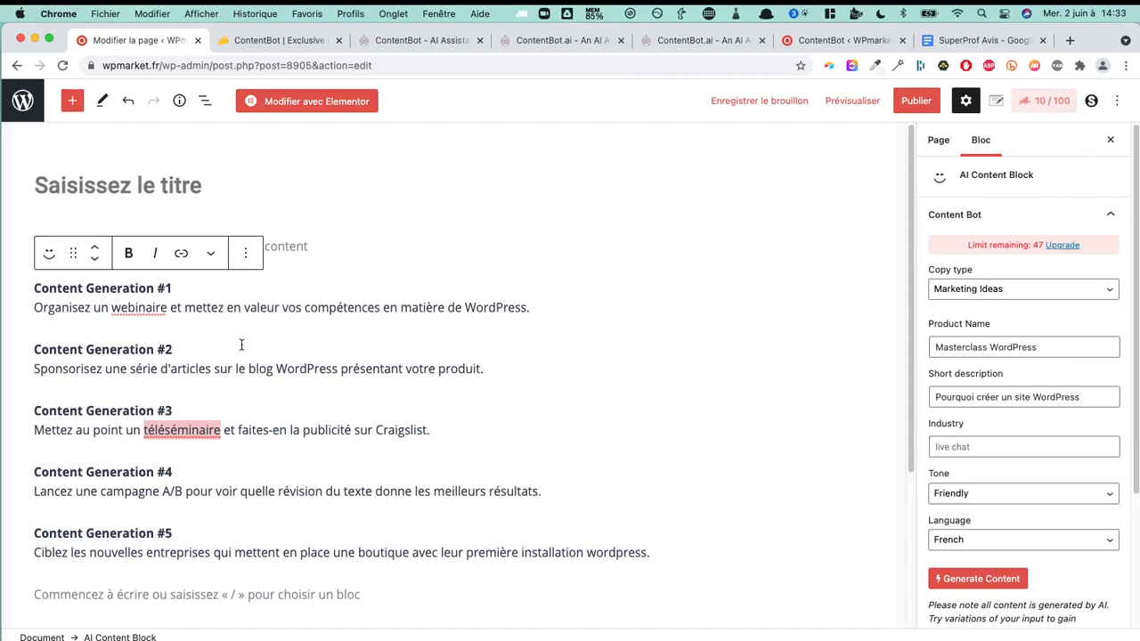
triple_click(440, 439)
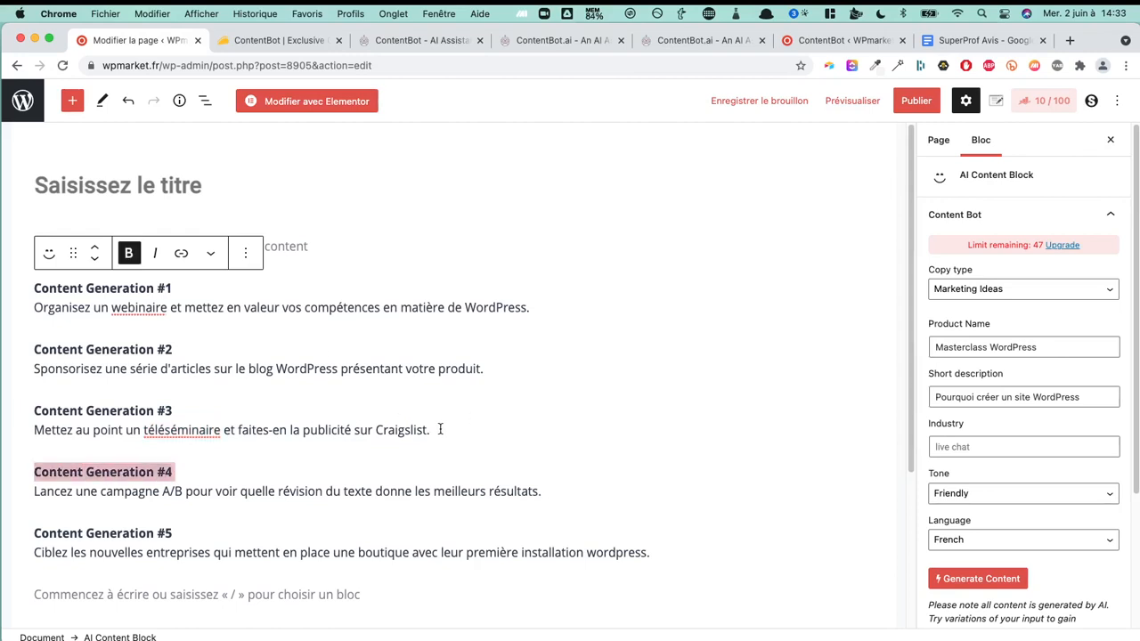
left_click(438, 422)
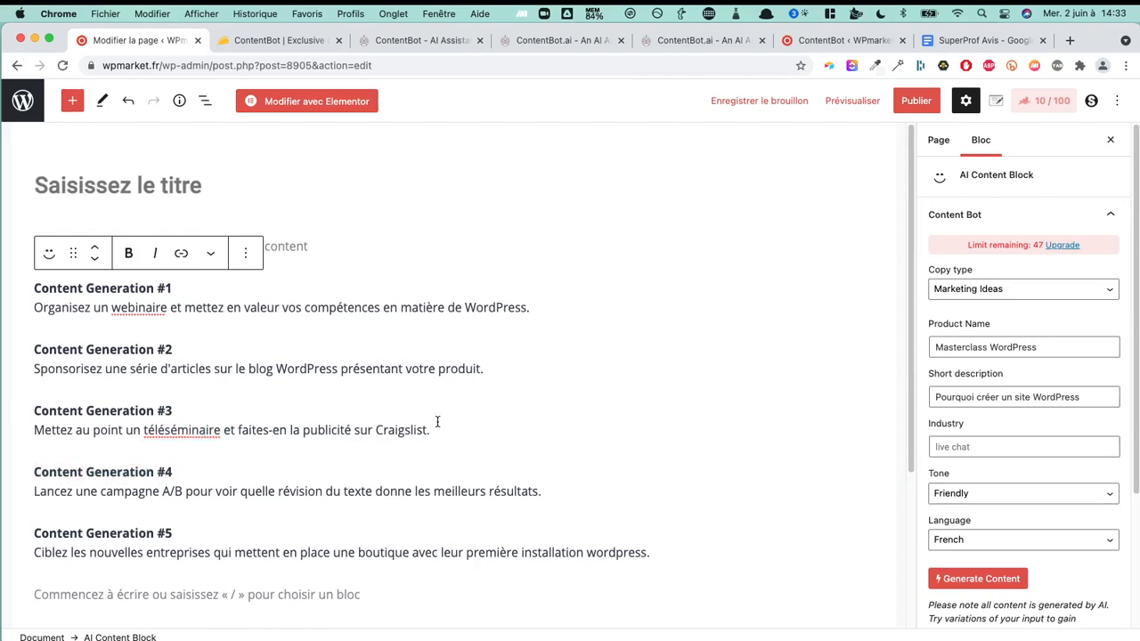
left_click_drag(436, 431, 53, 428)
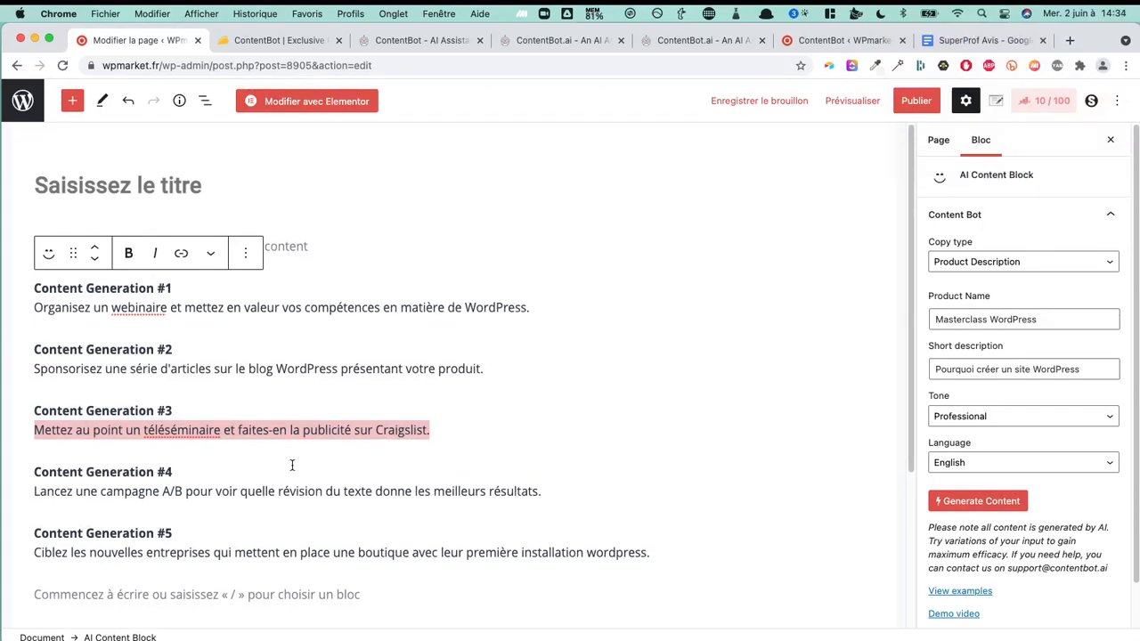
left_click_drag(547, 492, 34, 491)
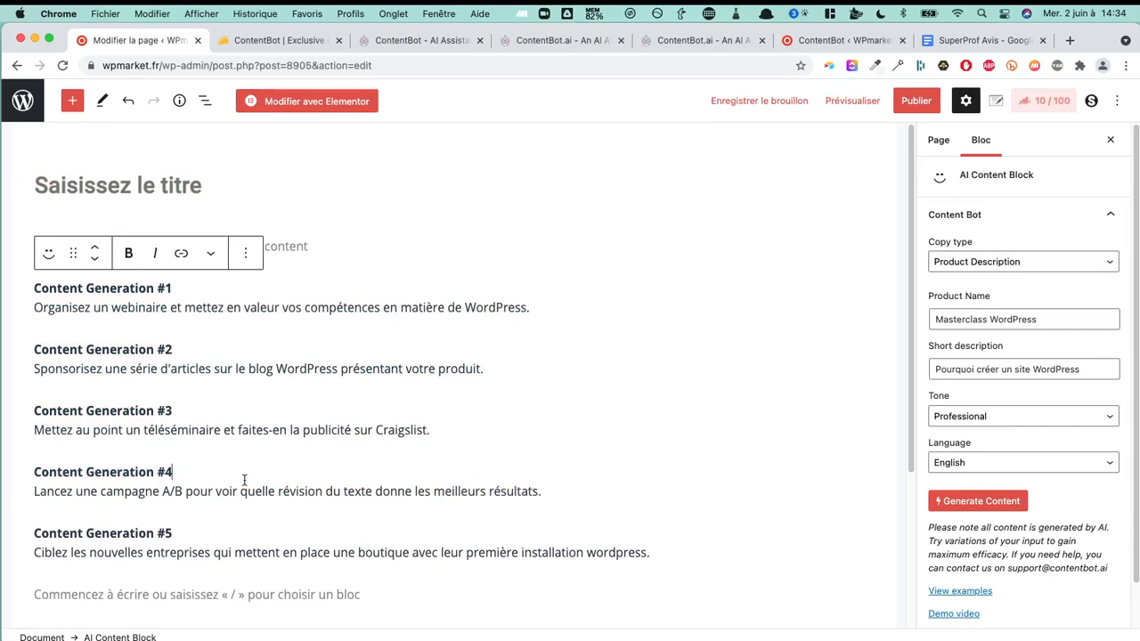
scroll(267, 464, "down", 1)
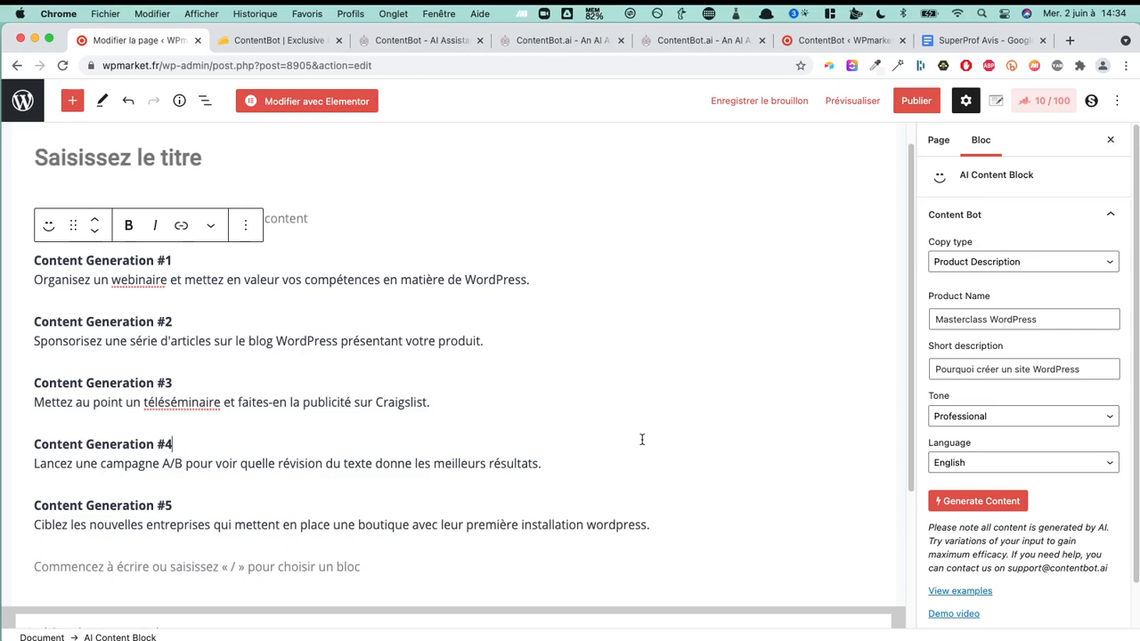
scroll(642, 438, "up", 1)
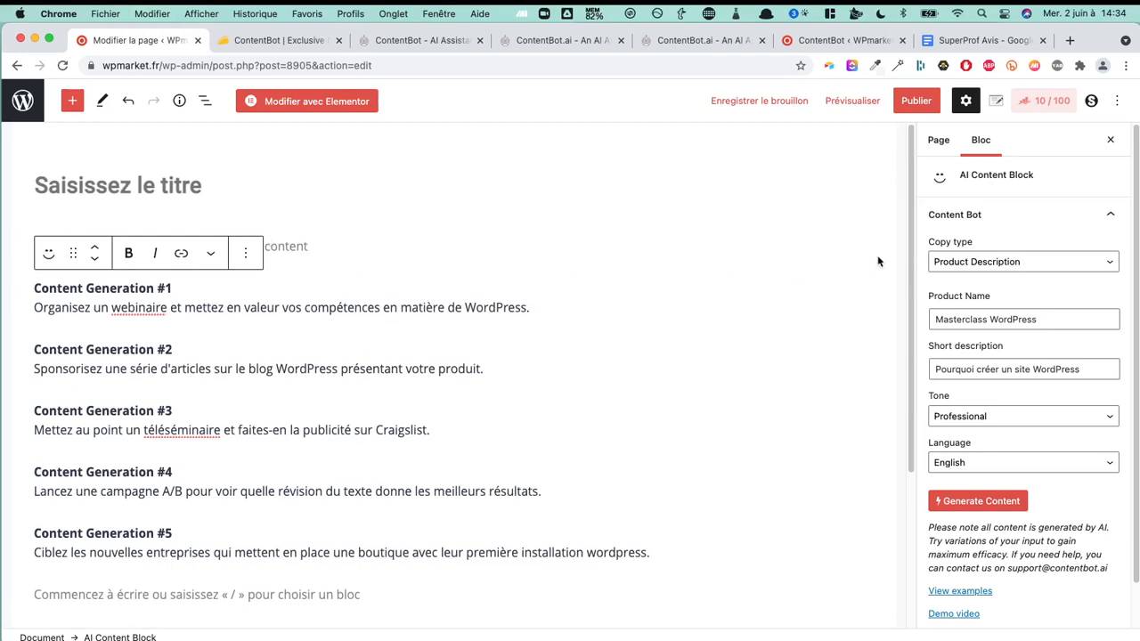
Look over the copy types available for the AI Content Block.
left_click(989, 259)
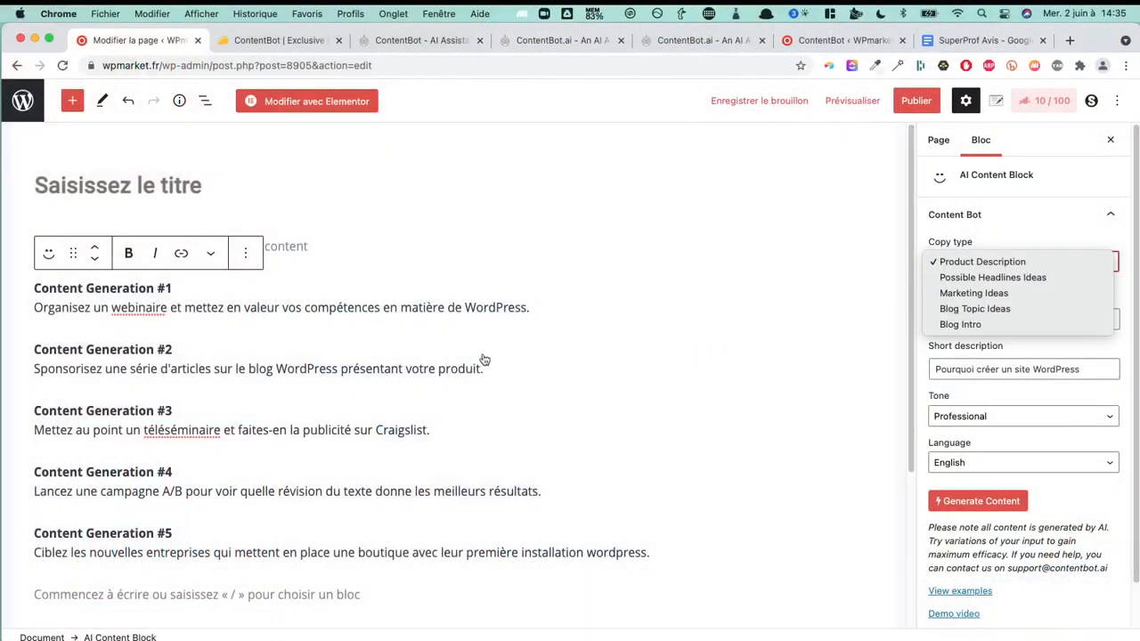
left_click(1061, 207)
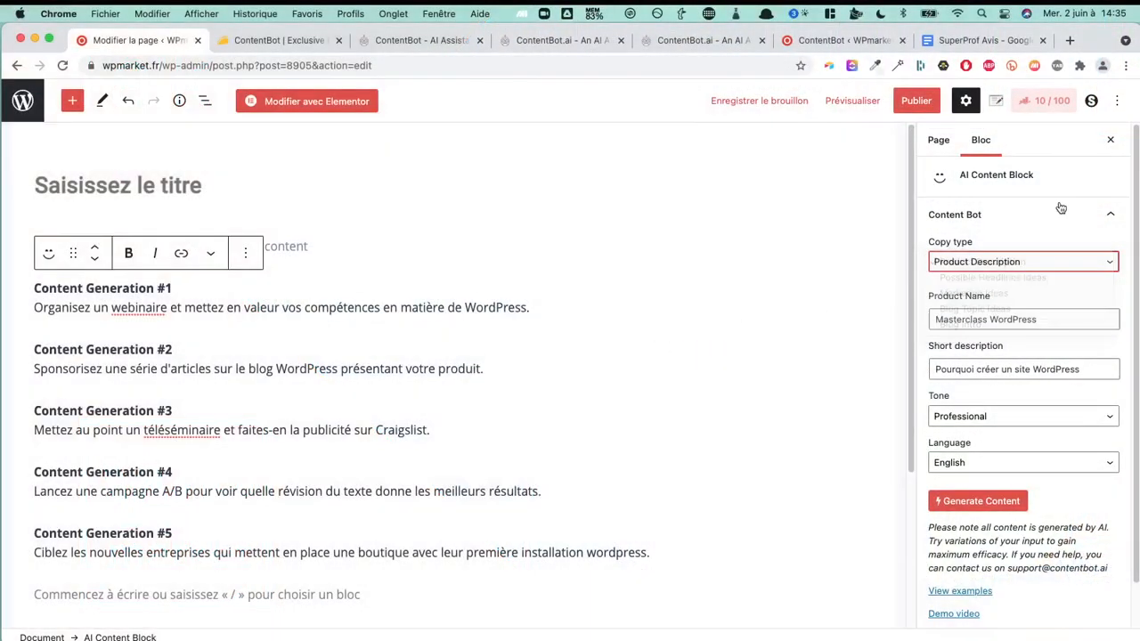
left_click(1056, 261)
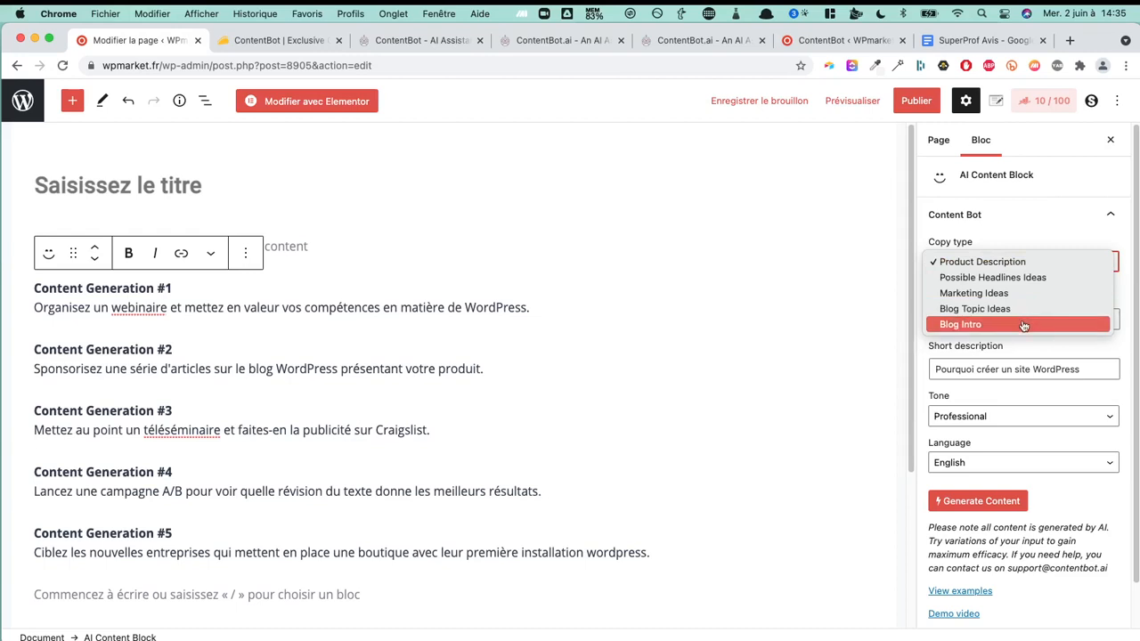
Set the AI Content Block's copy type to Possible Headlines Ideas and its language to French.
left_click(1023, 325)
left_click(1050, 264)
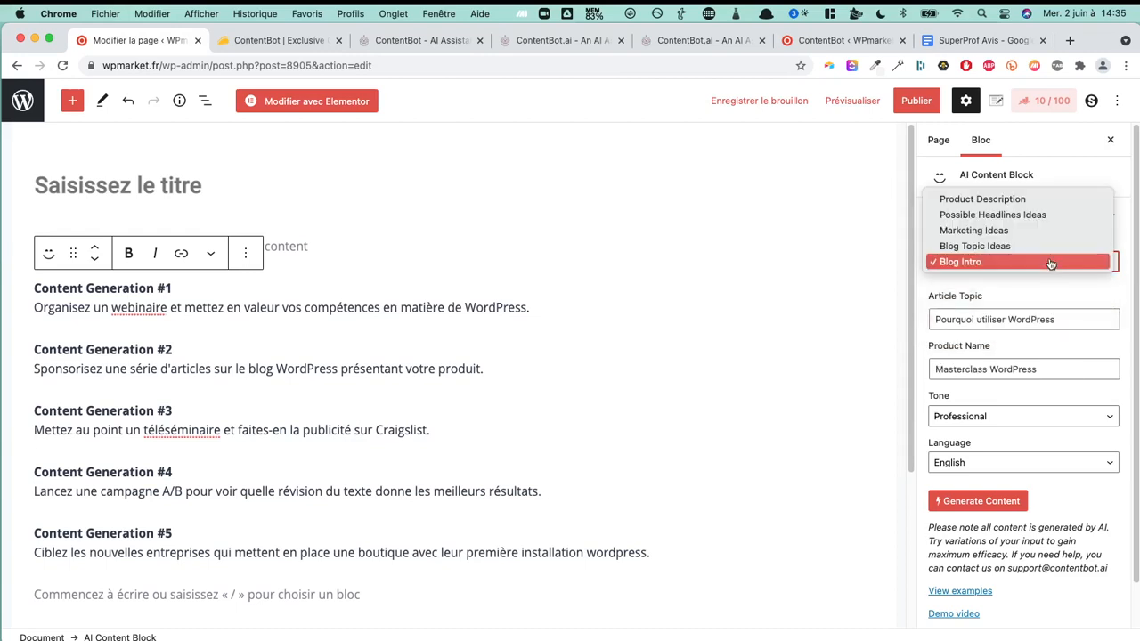
left_click(1031, 217)
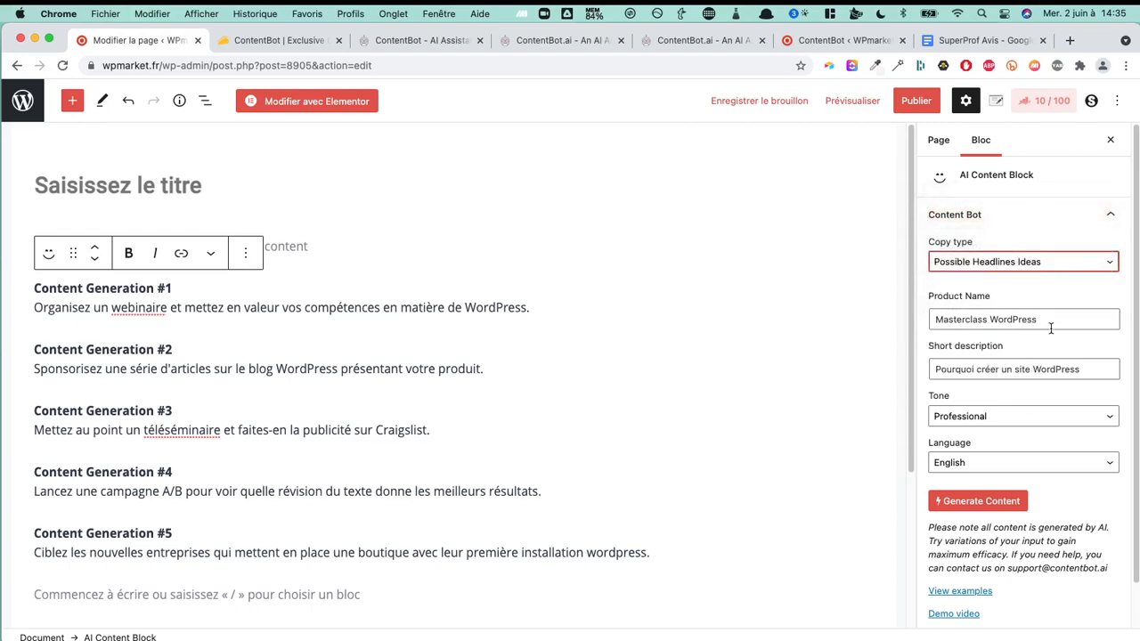
left_click(1008, 462)
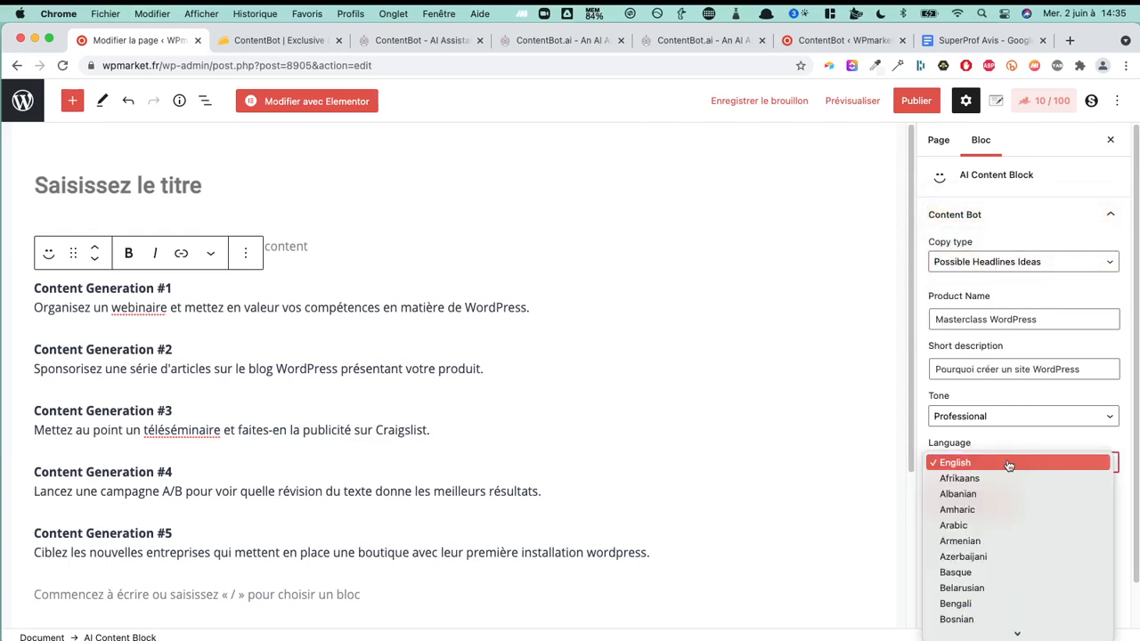
type("fr")
key("Return")
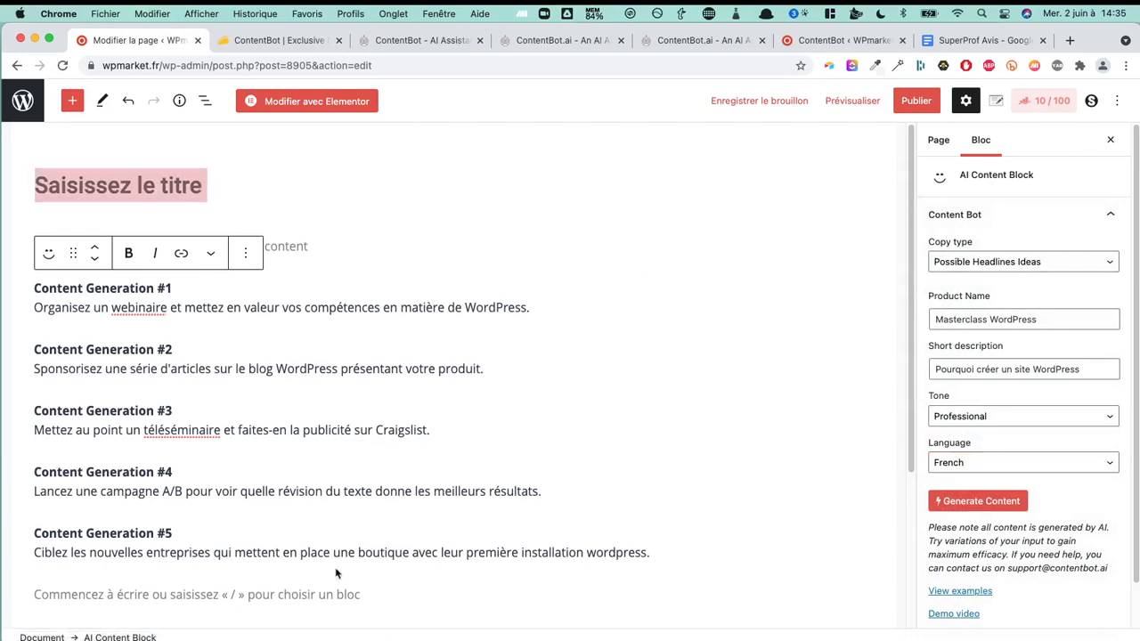
Delete the generated marketing ideas, from Content Generation #1 through #5, to empty the block.
left_click(419, 292)
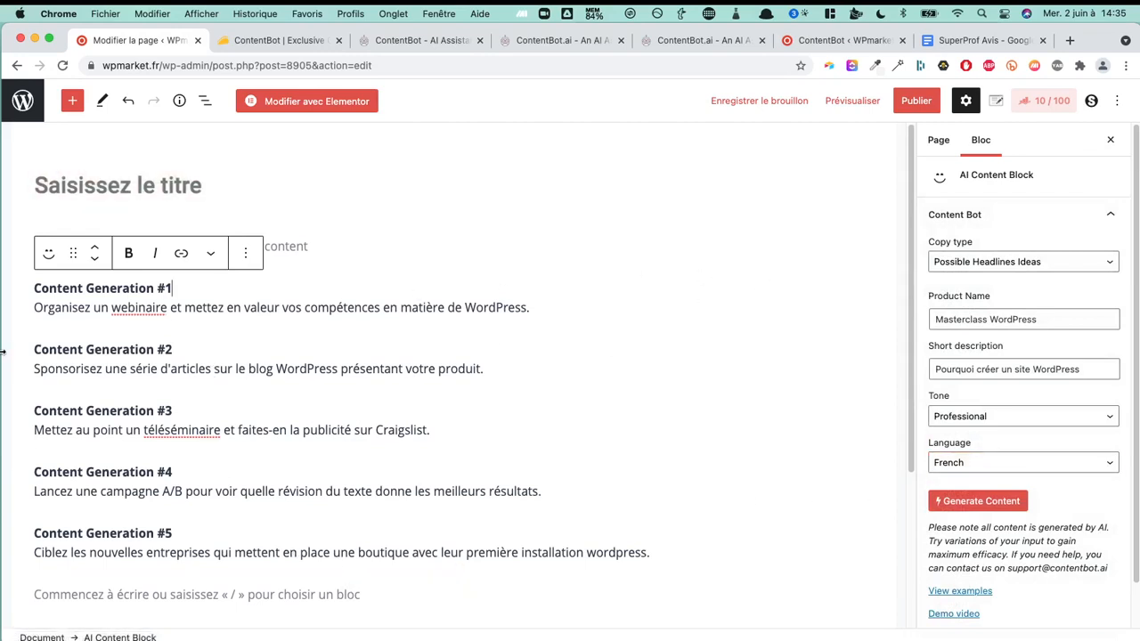
left_click(237, 307)
left_click_drag(672, 550, 30, 292)
key("BackSpace")
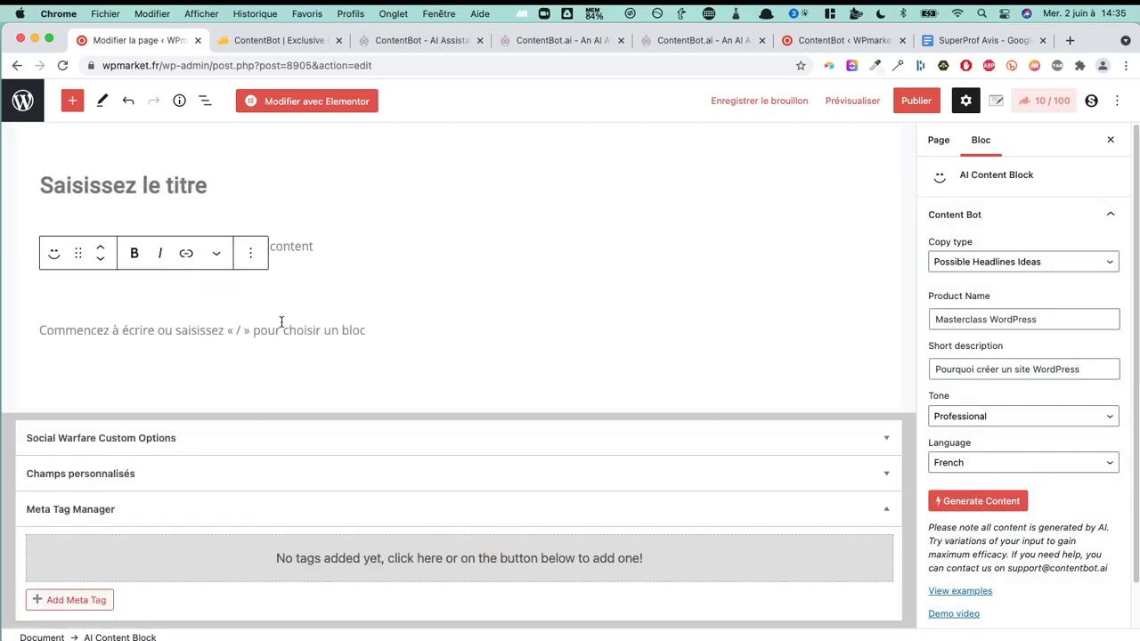
Set the tone to Bold and generate the French headline ideas for "Masterclass WordPress".
left_click(1038, 460)
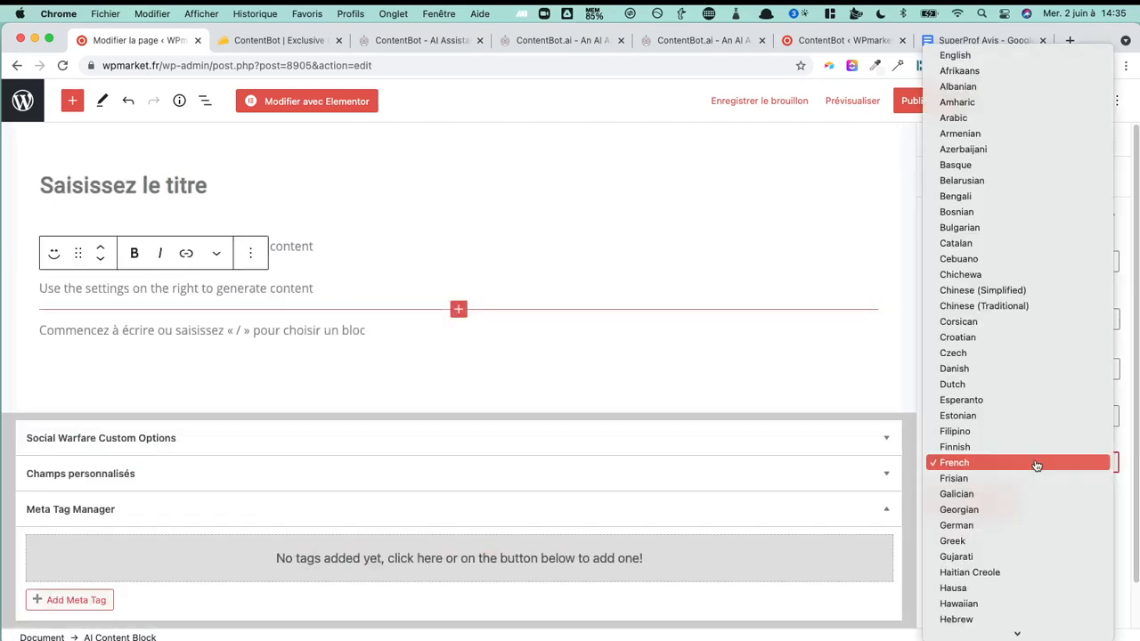
left_click(1038, 464)
left_click(1032, 416)
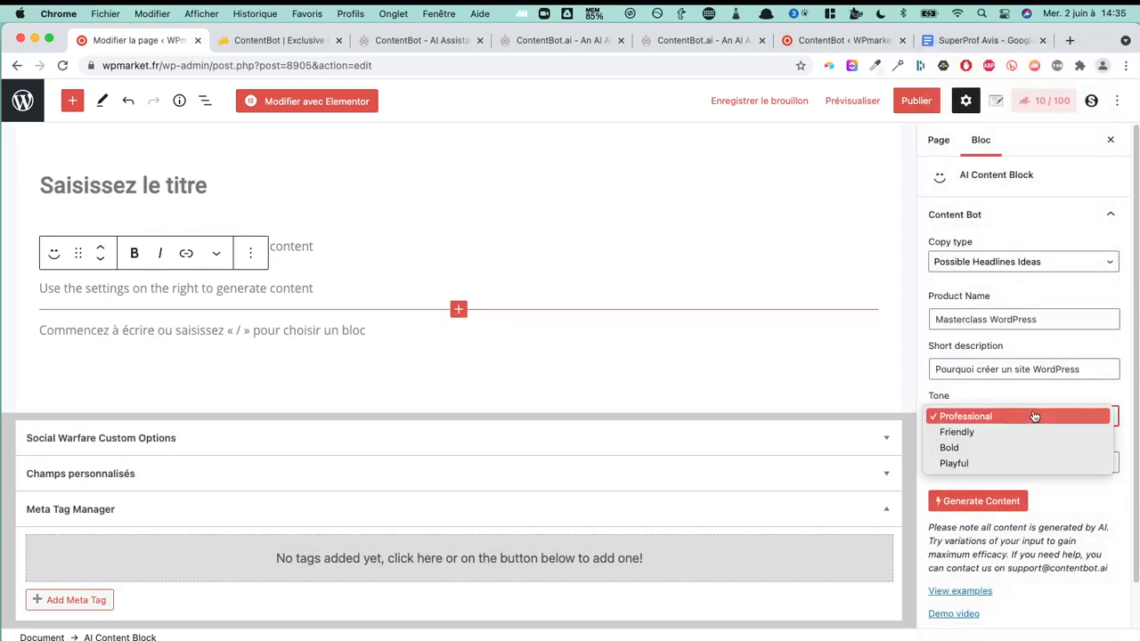
left_click(1015, 463)
left_click(1024, 416)
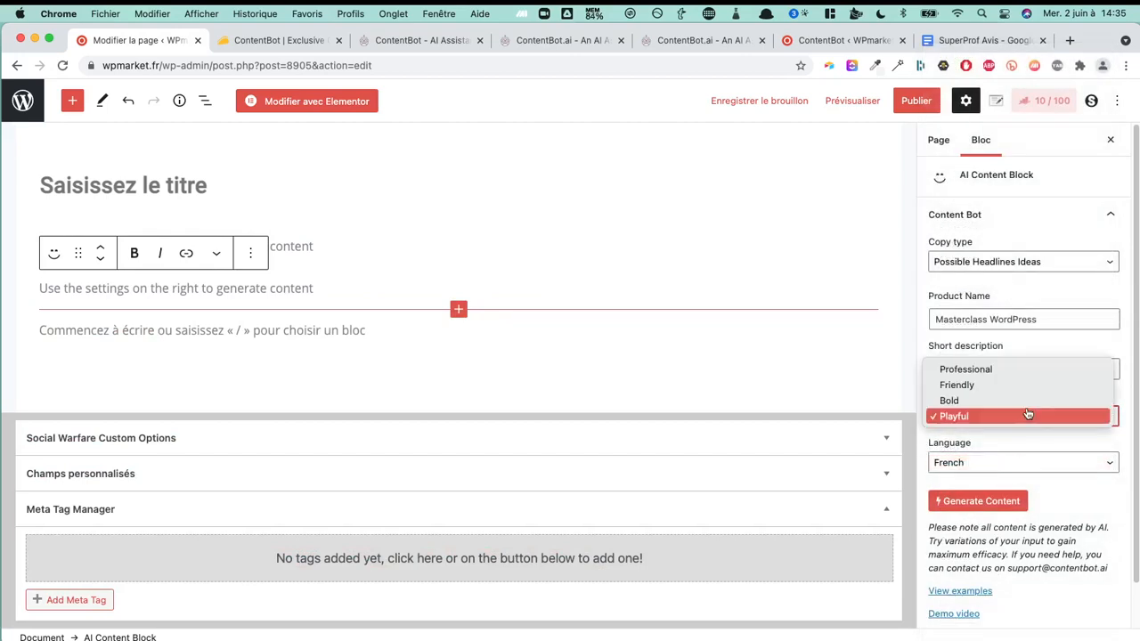
left_click(1024, 409)
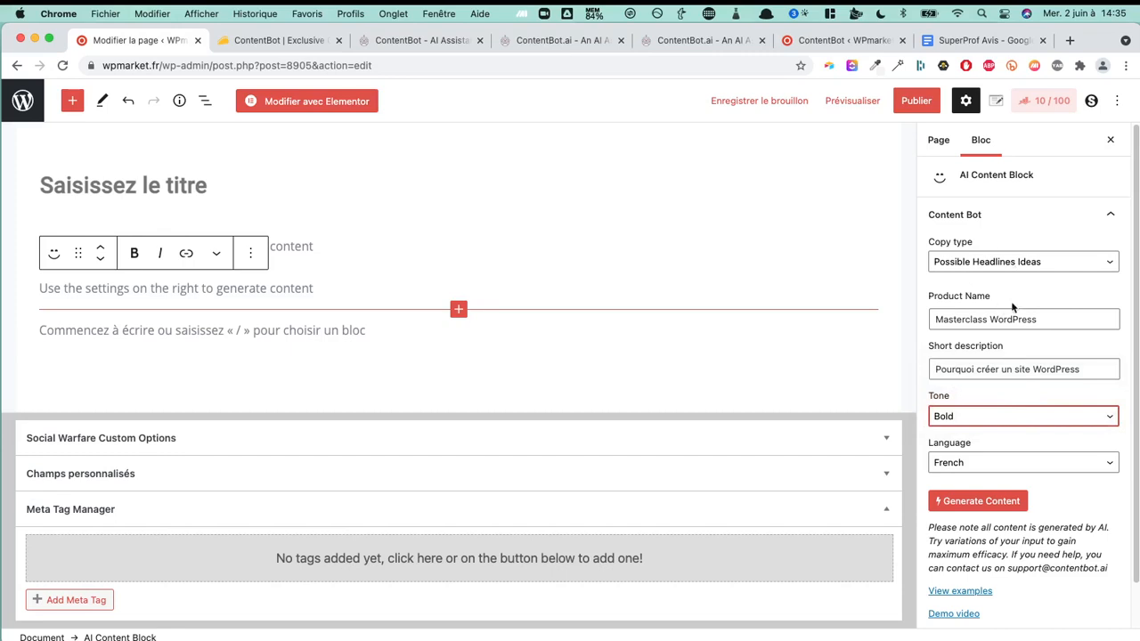
left_click(984, 499)
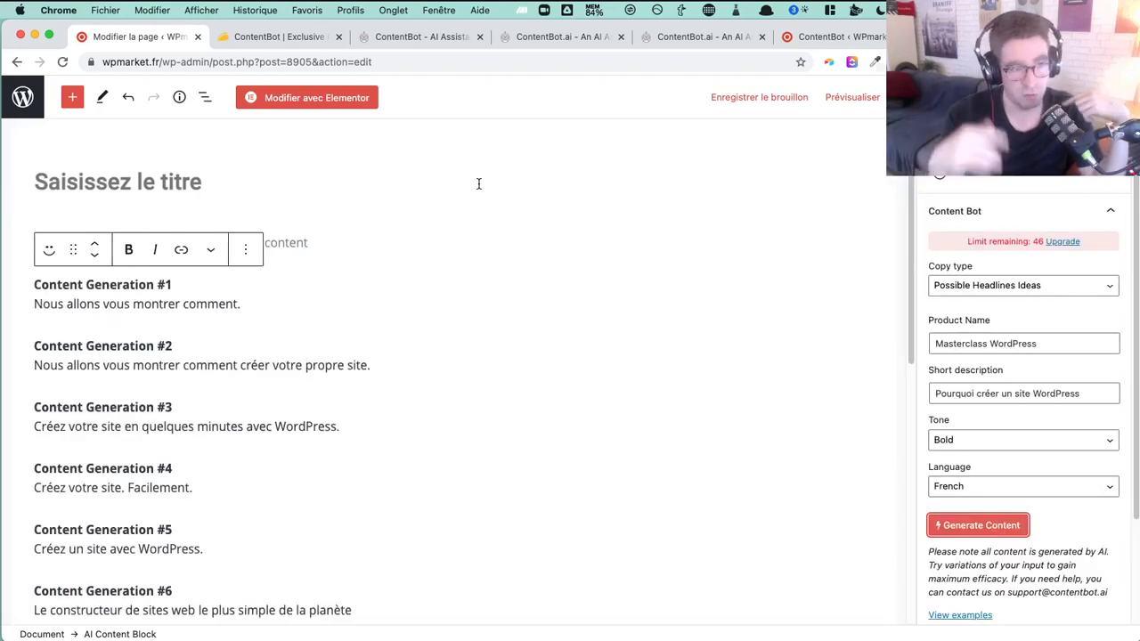
Look over the generated headline ideas in the block.
scroll(460, 377, "down", 3)
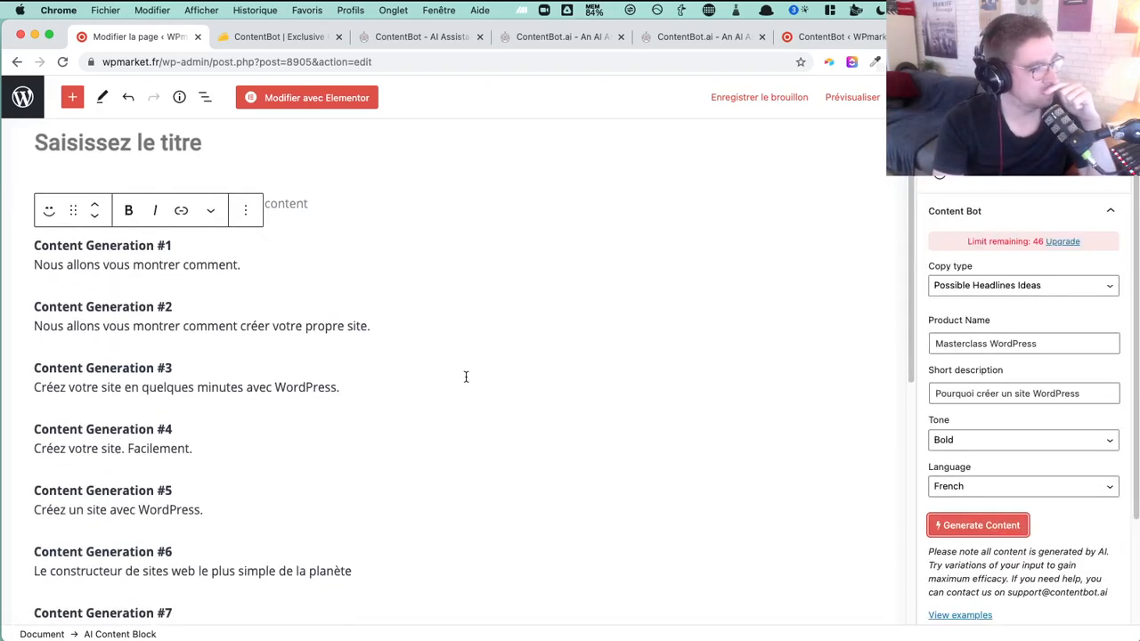
scroll(458, 377, "down", 1)
scroll(459, 377, "up", 4)
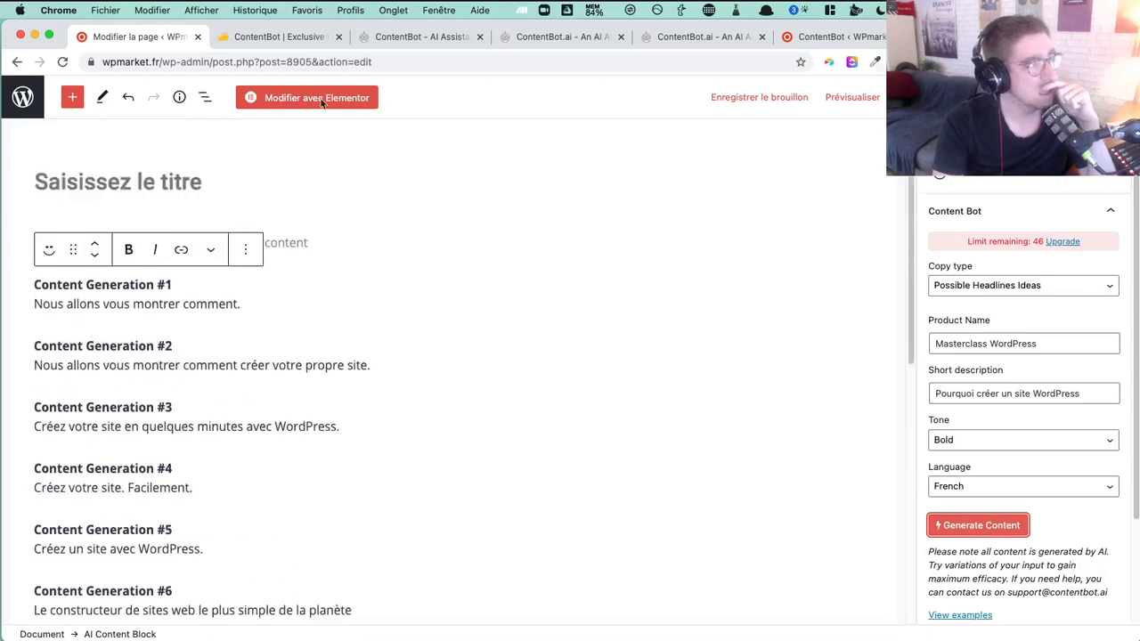
Switch to ContentBot's saved articles and skim the 08 May 2021 article, highlighting the heading "il faut elementor PRO pour créer ou éditer son thème".
left_click(438, 36)
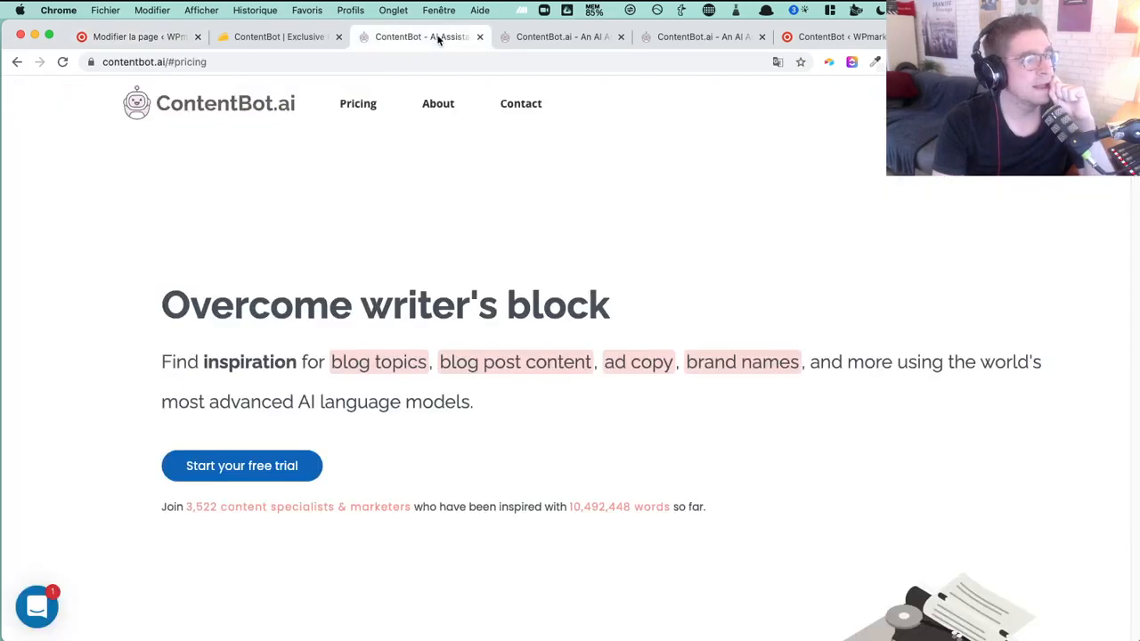
left_click(561, 37)
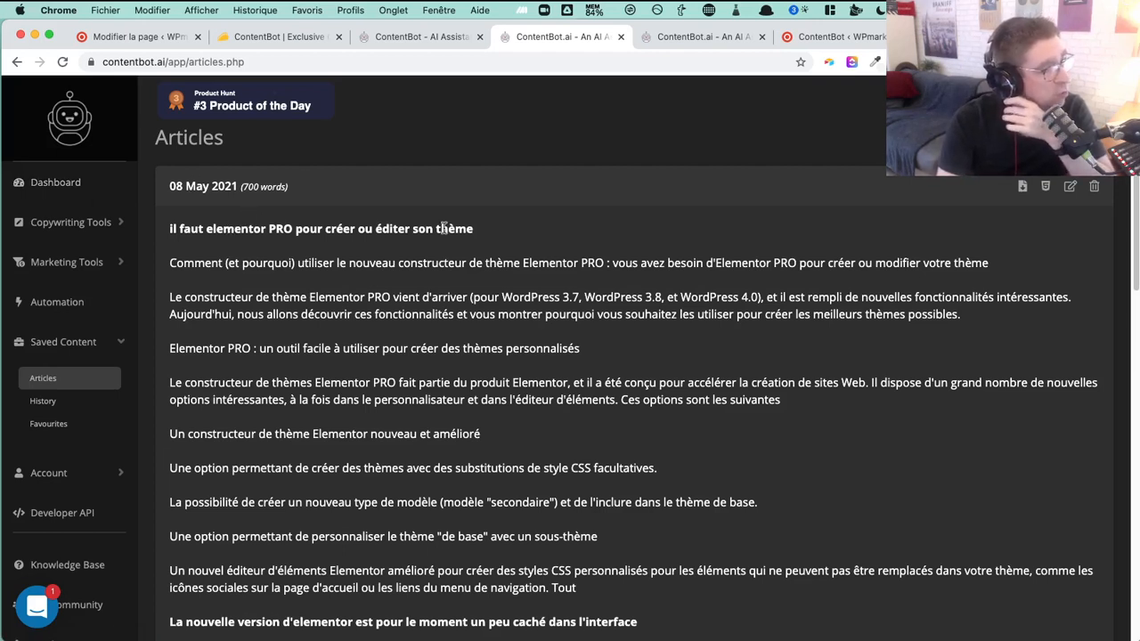
left_click_drag(473, 229, 171, 230)
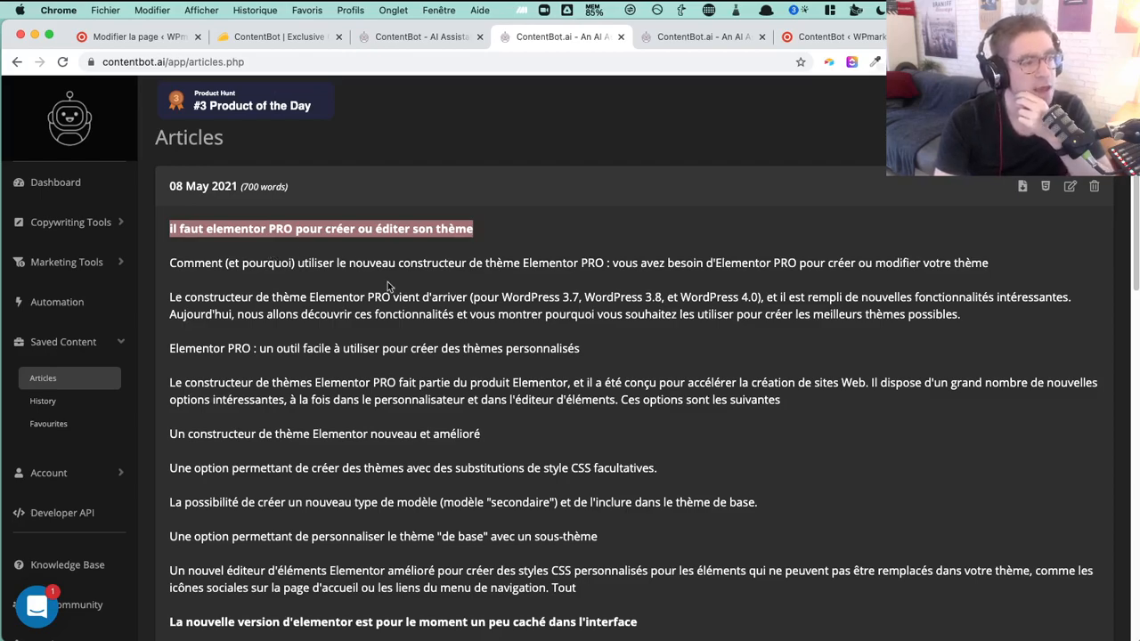
scroll(427, 333, "down", 5)
scroll(425, 331, "down", 15)
scroll(424, 331, "up", 11)
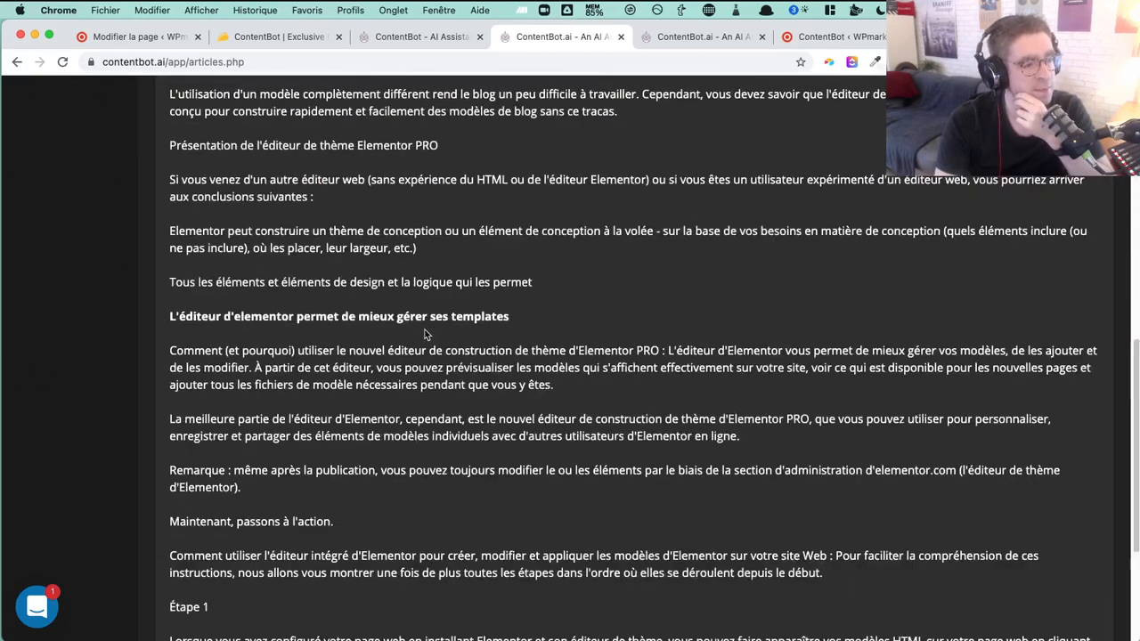
scroll(424, 333, "up", 10)
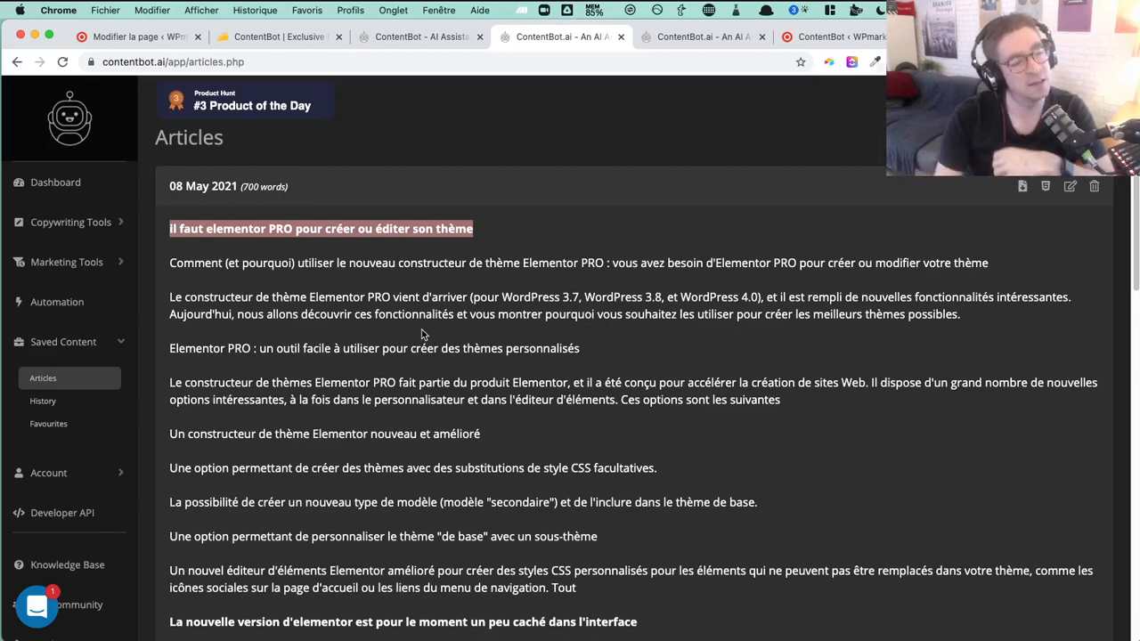
Review the rest of the saved Elementor article through its ending, highlighting the "Étape 1" line.
scroll(423, 334, "down", 10)
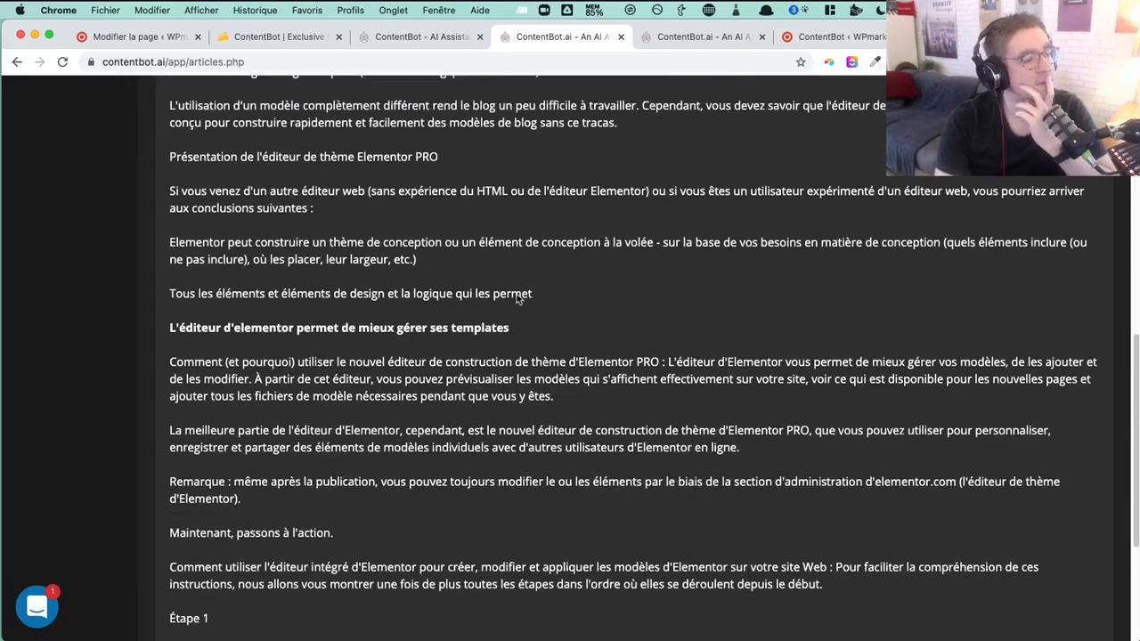
scroll(517, 298, "down", 1)
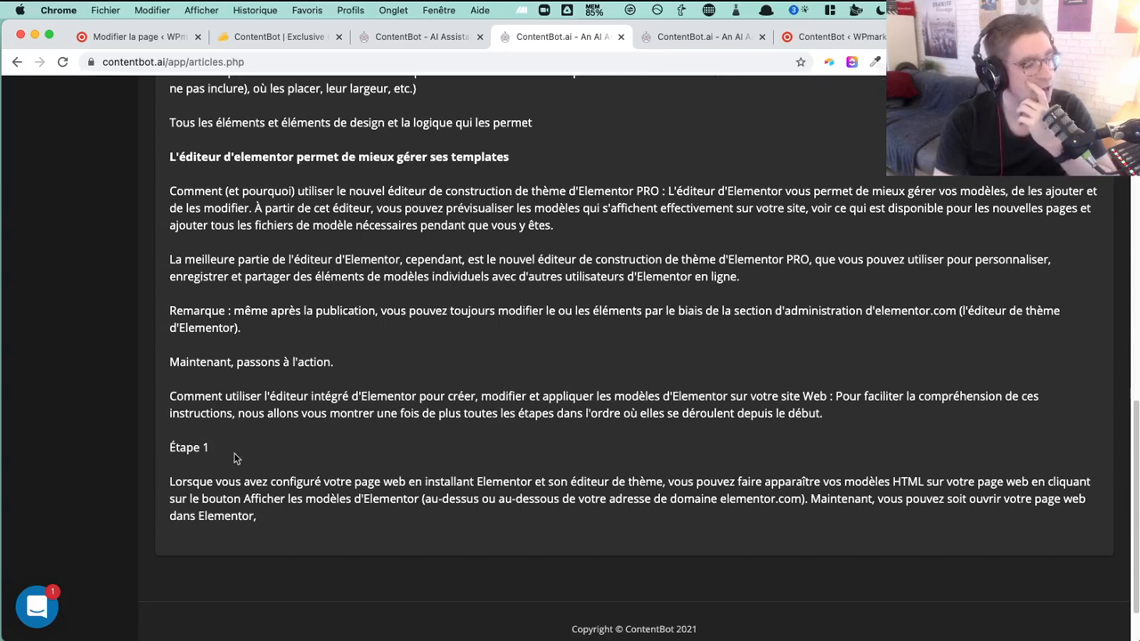
left_click_drag(231, 448, 167, 450)
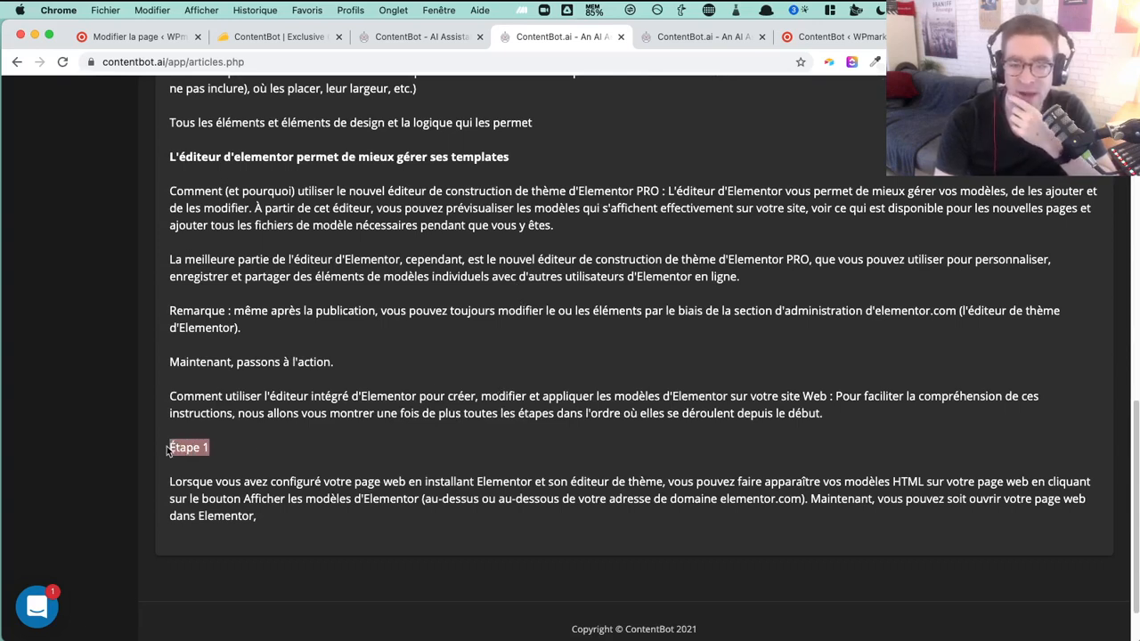
scroll(452, 326, "up", 5)
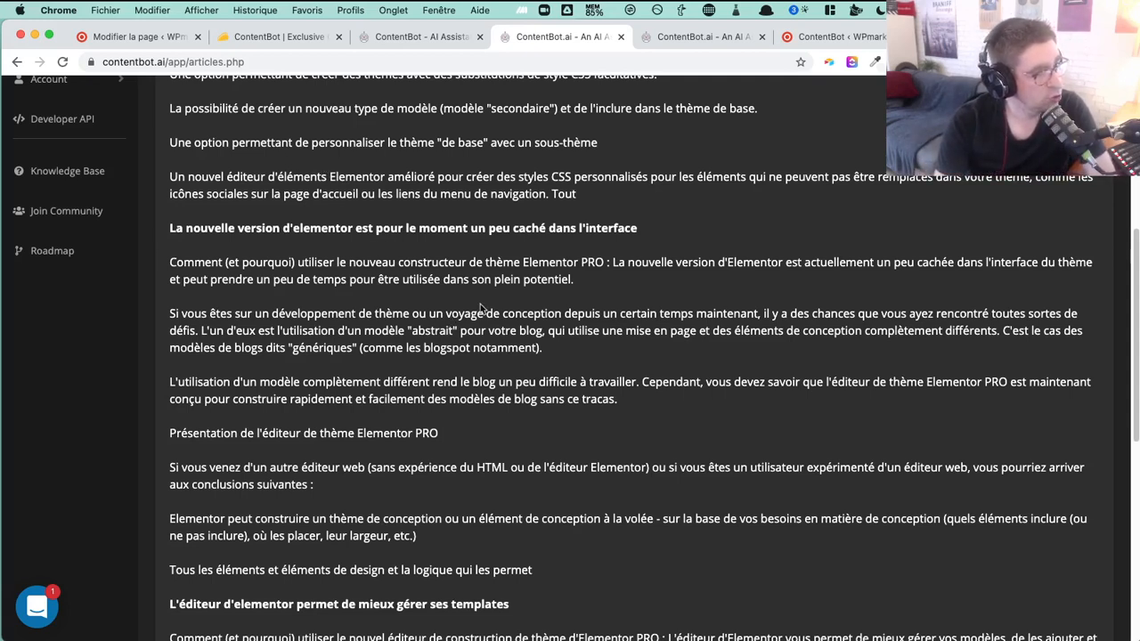
scroll(479, 307, "down", 5)
scroll(474, 319, "down", 2)
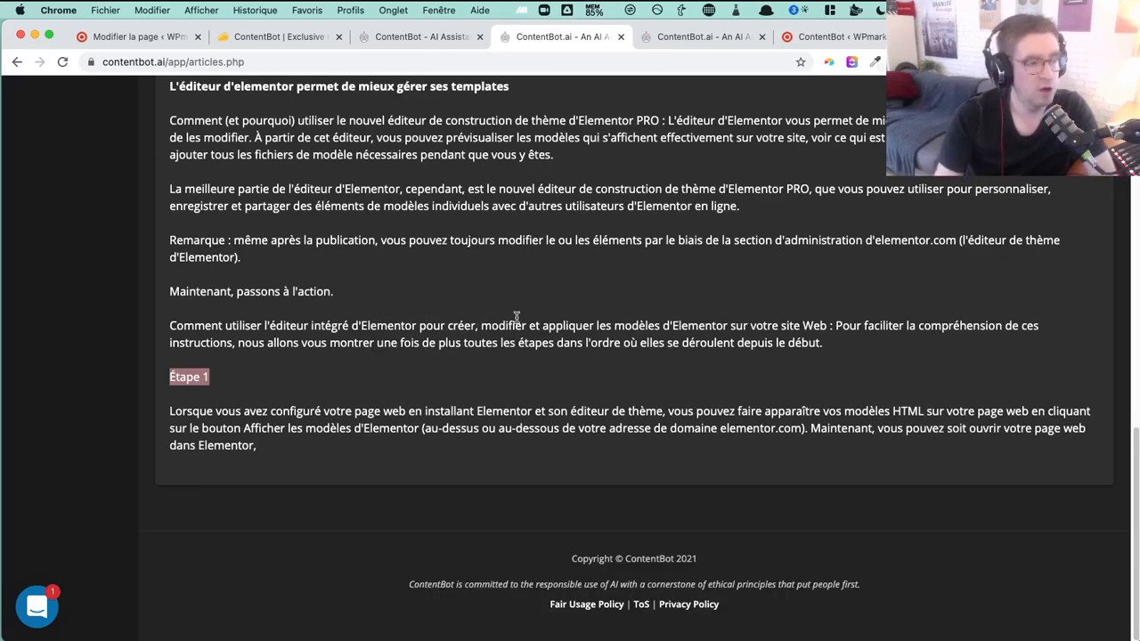
scroll(497, 362, "up", 15)
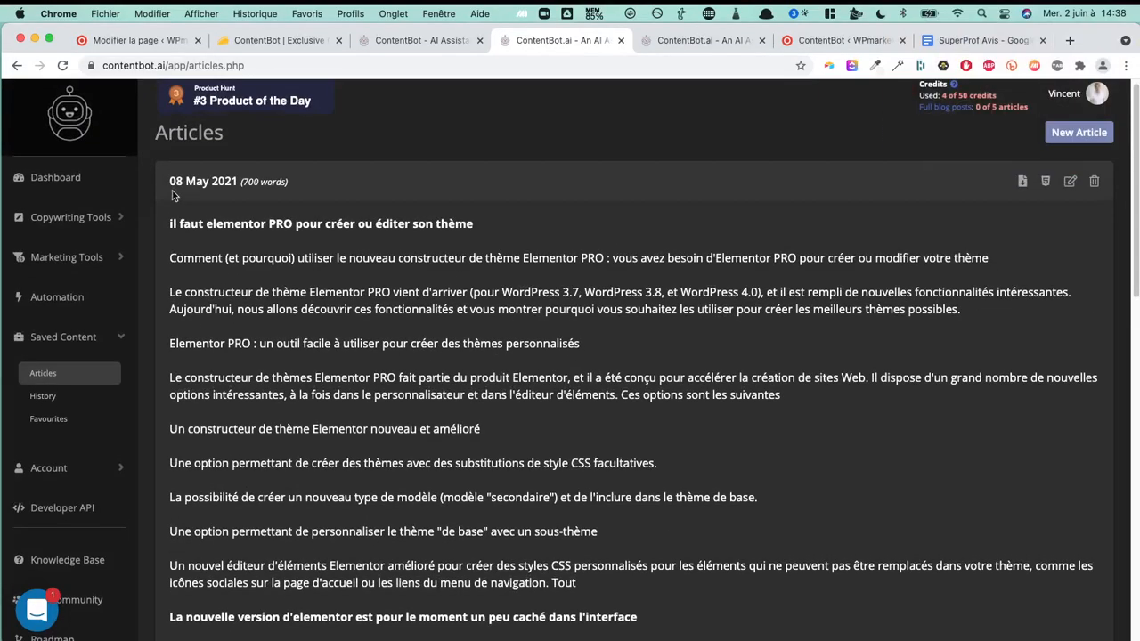
Start a new article and view the word count choices of Add Paragraph, closing it without generating anything.
left_click(1079, 132)
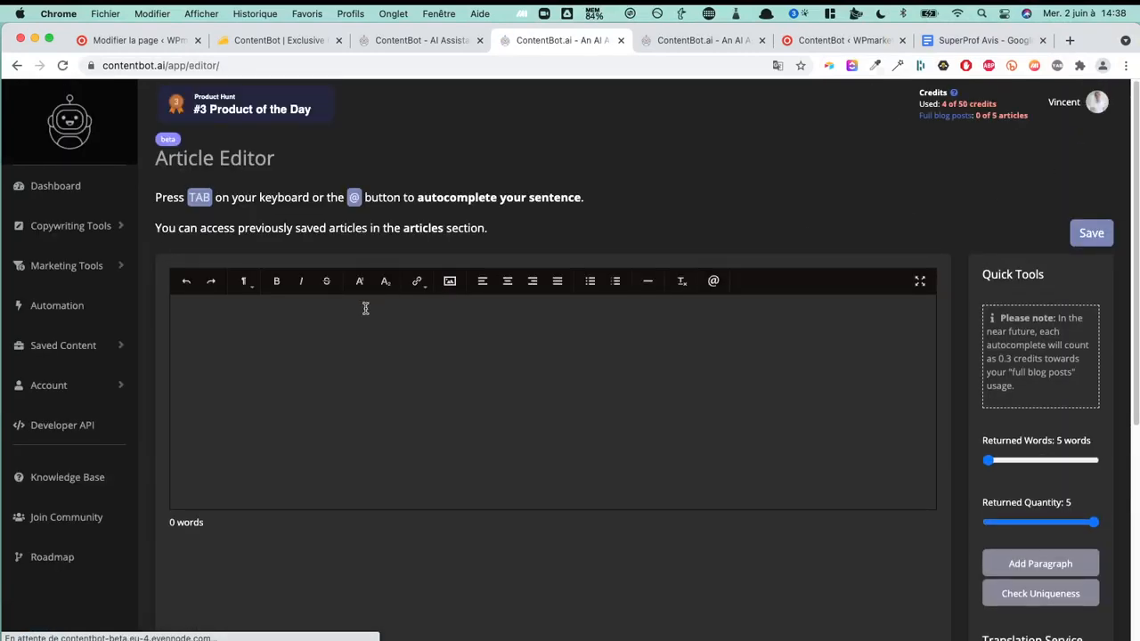
left_click(465, 350)
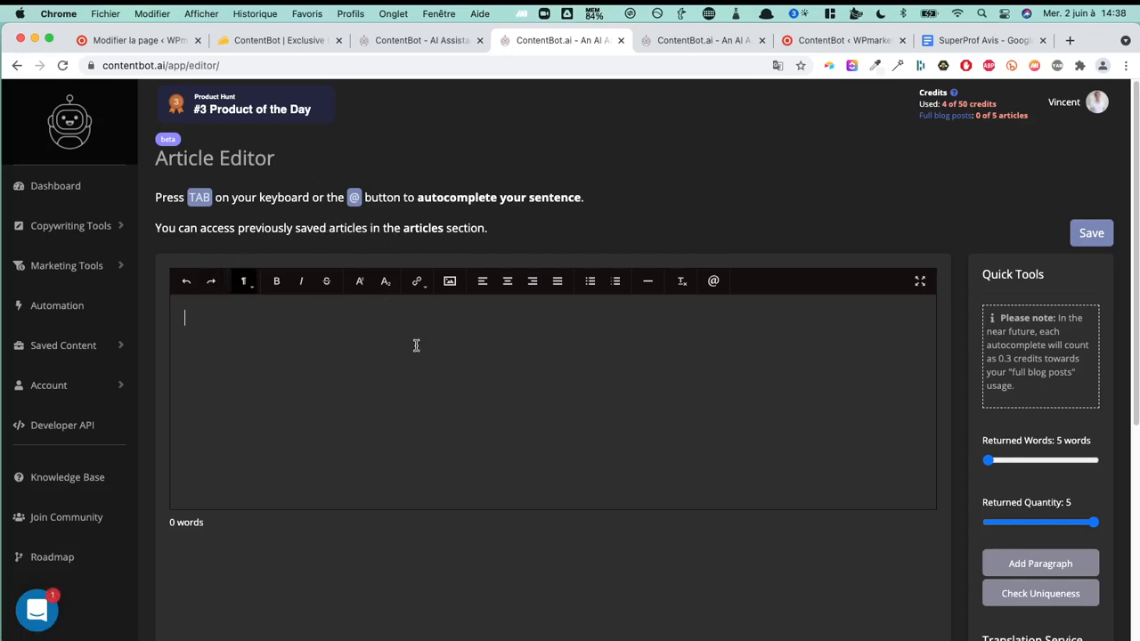
scroll(961, 459, "down", 1)
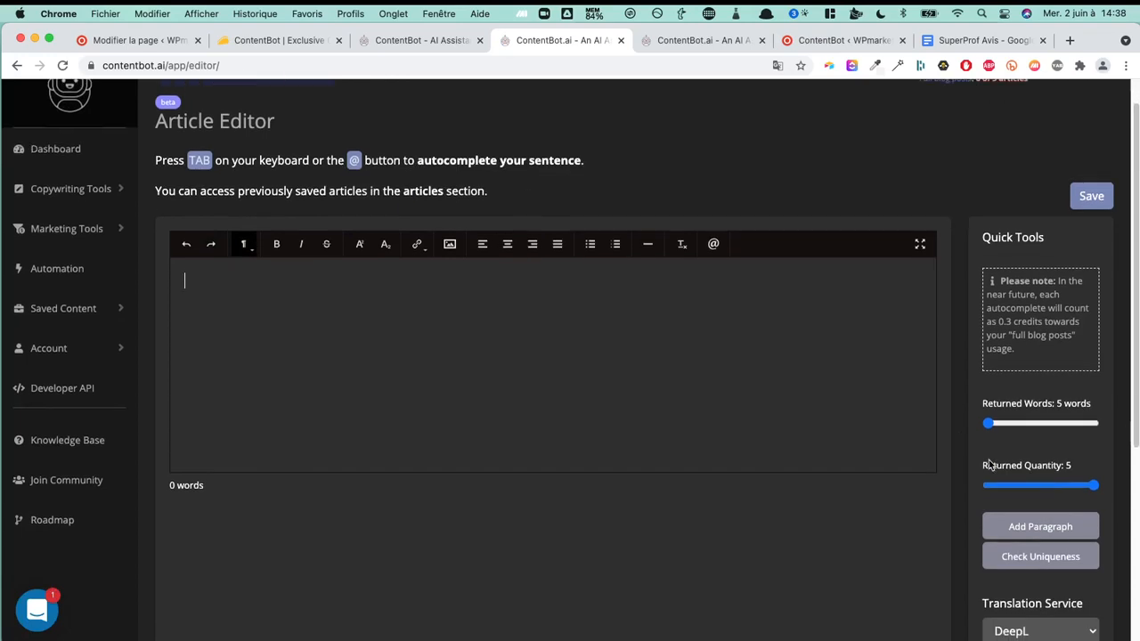
left_click(1054, 526)
left_click(500, 246)
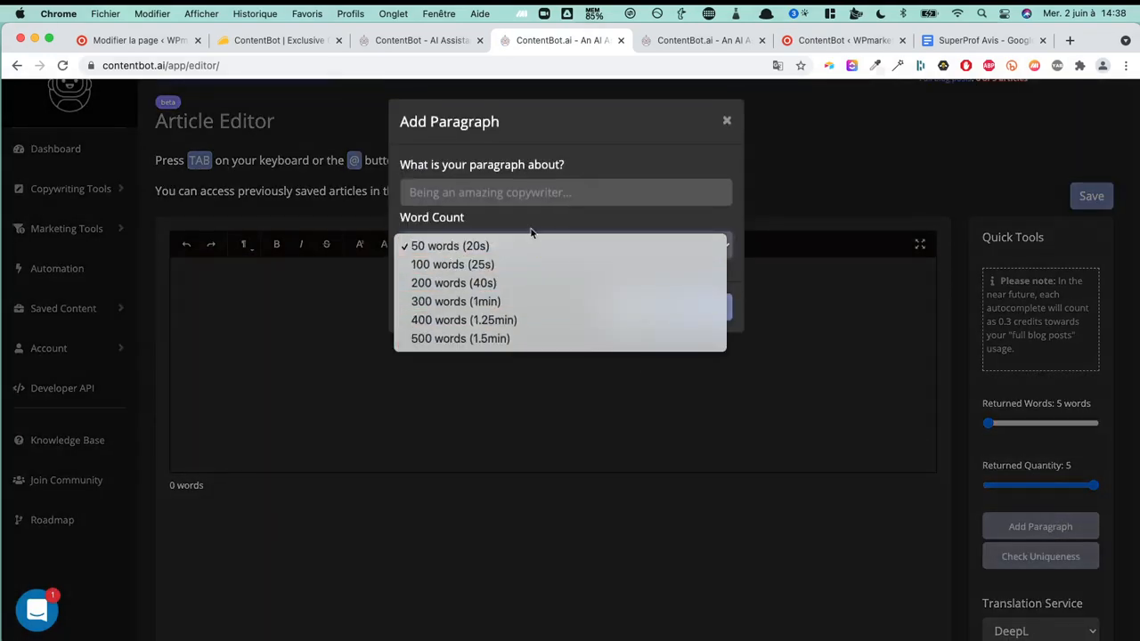
left_click(586, 158)
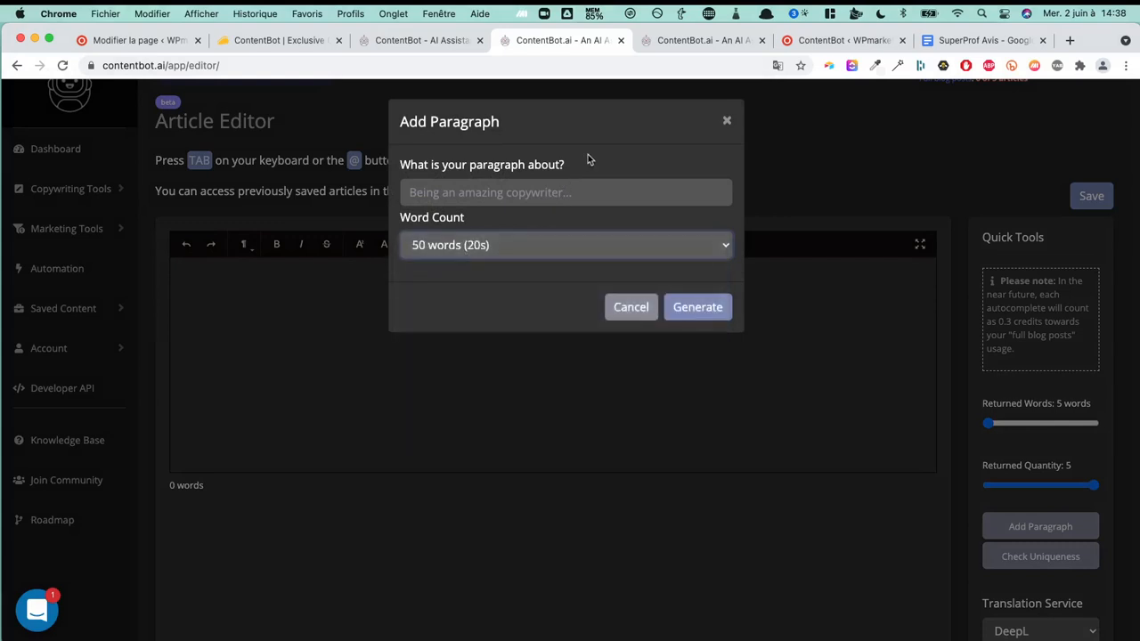
left_click(543, 193)
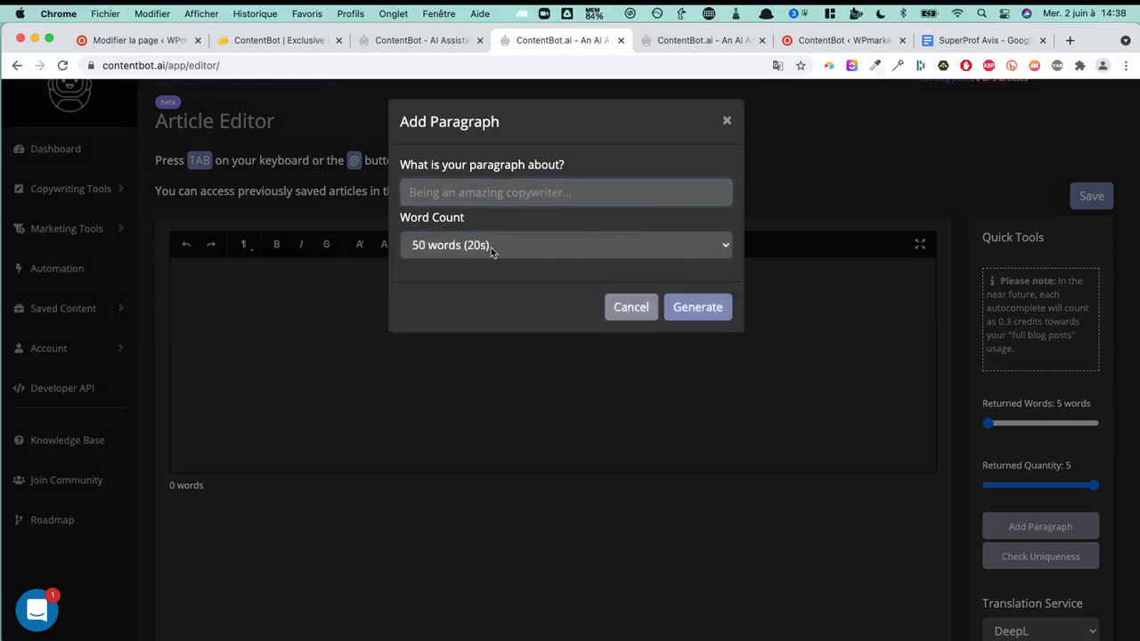
left_click(726, 122)
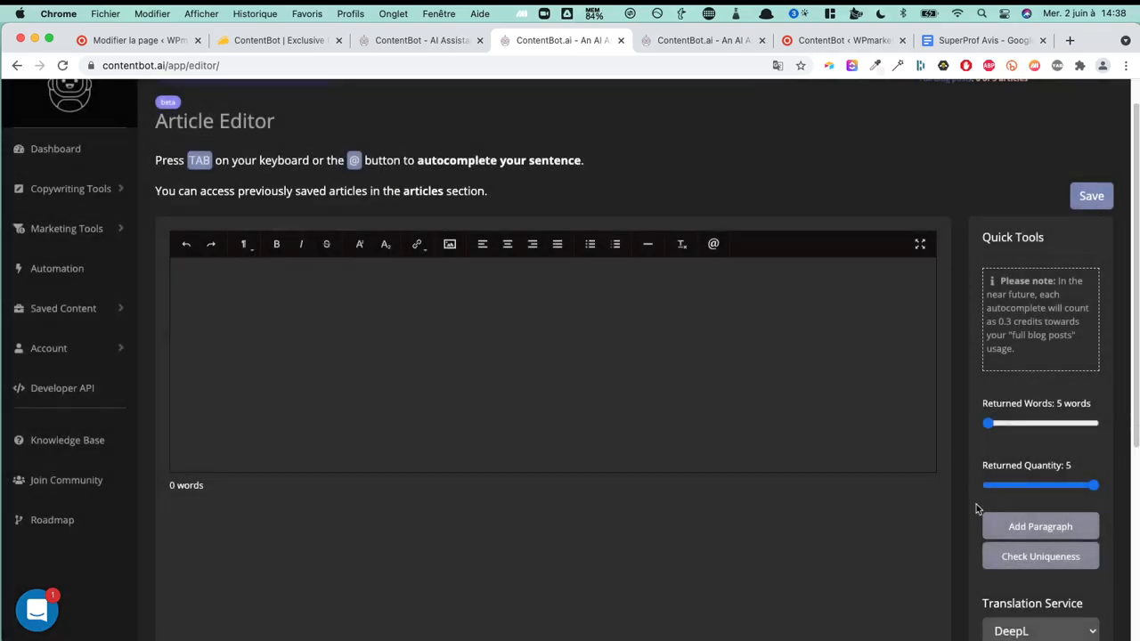
Examine the article editor's translation service choices and the formality levels, leaving DeepL and Default selected.
scroll(975, 508, "down", 2)
scroll(977, 513, "down", 4)
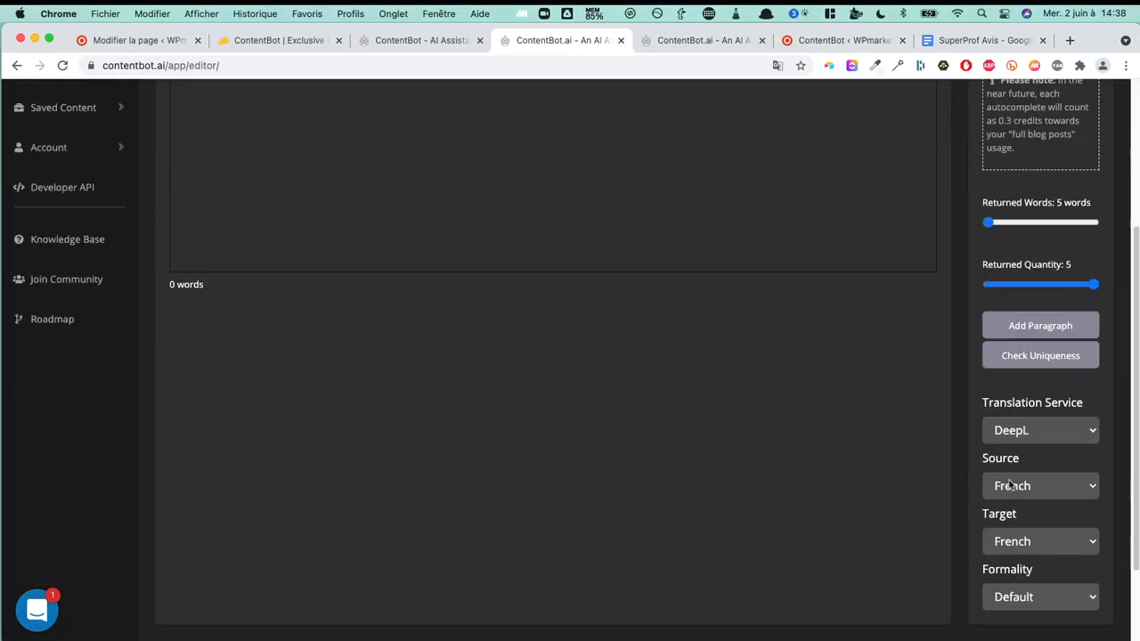
left_click(1054, 431)
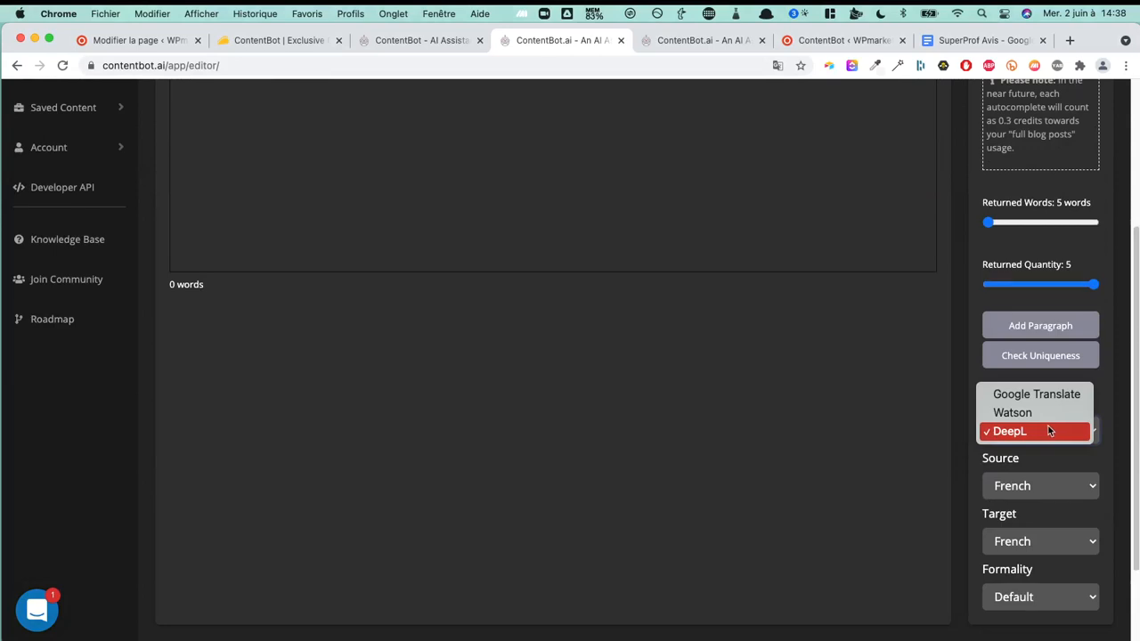
left_click(1079, 599)
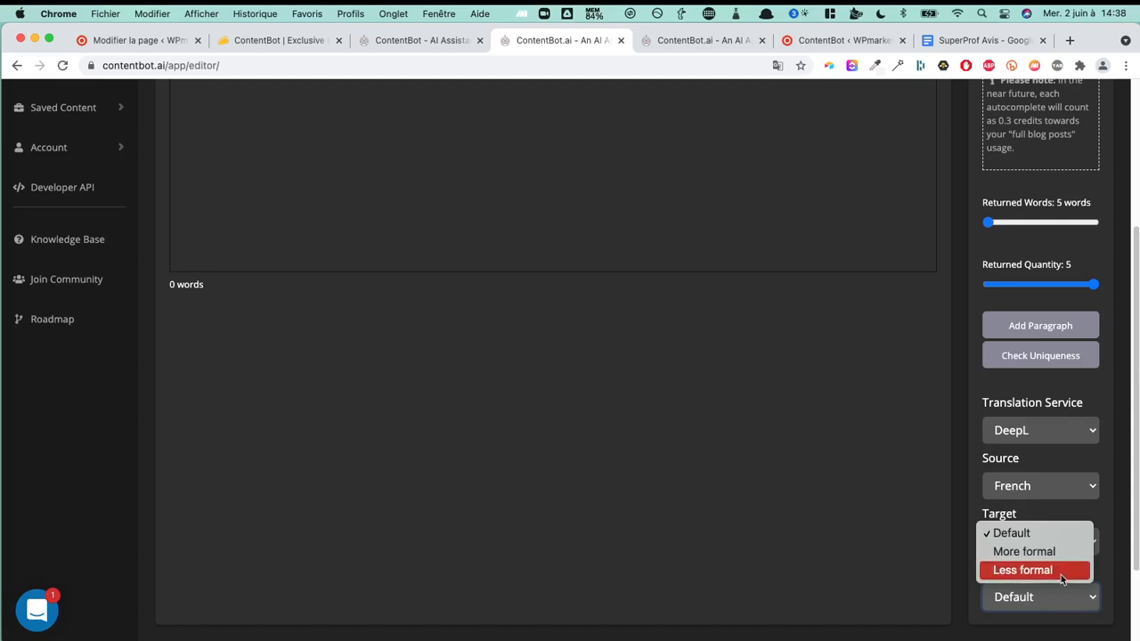
left_click(1046, 434)
left_click(1046, 435)
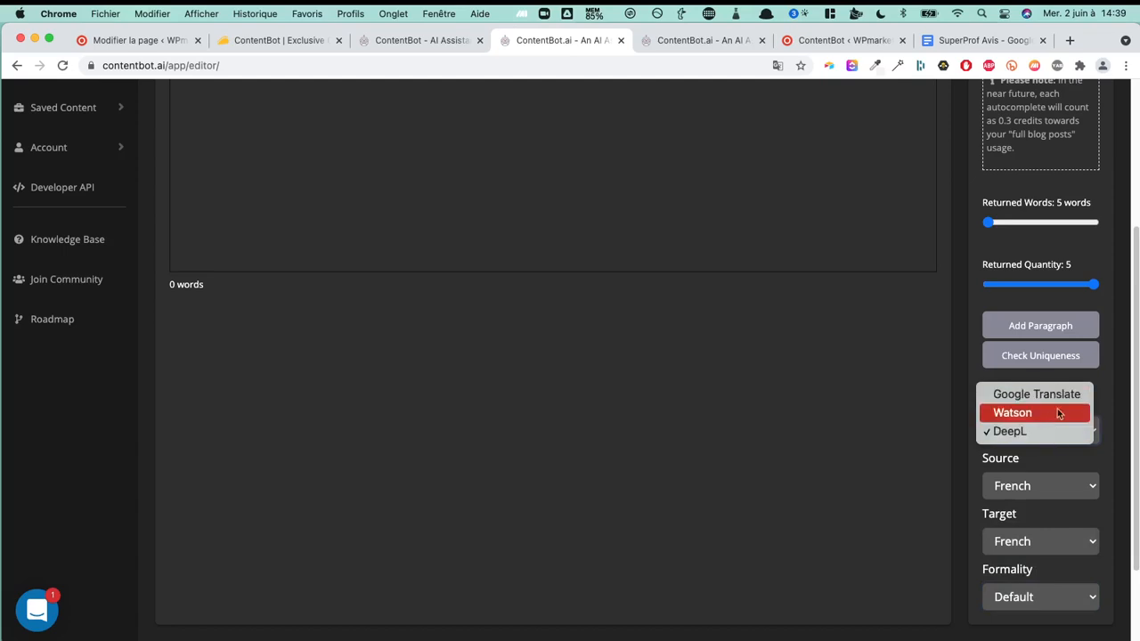
left_click(922, 412)
Highlight the Quick Tools note about the credit cost of each autocomplete.
scroll(613, 382, "up", 1)
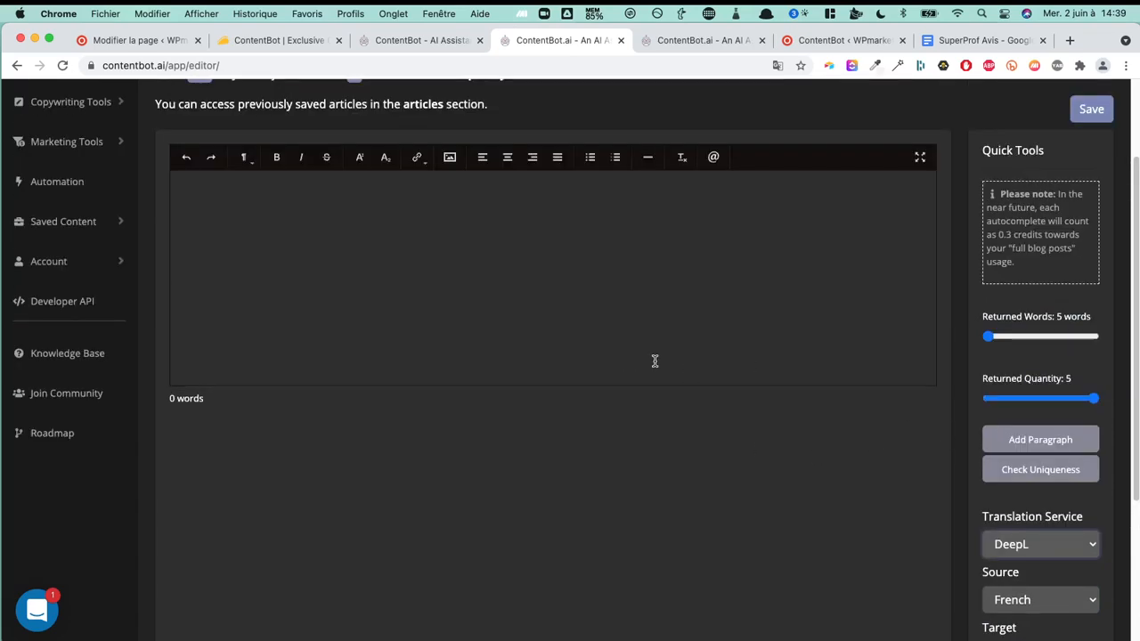
scroll(655, 361, "up", 2)
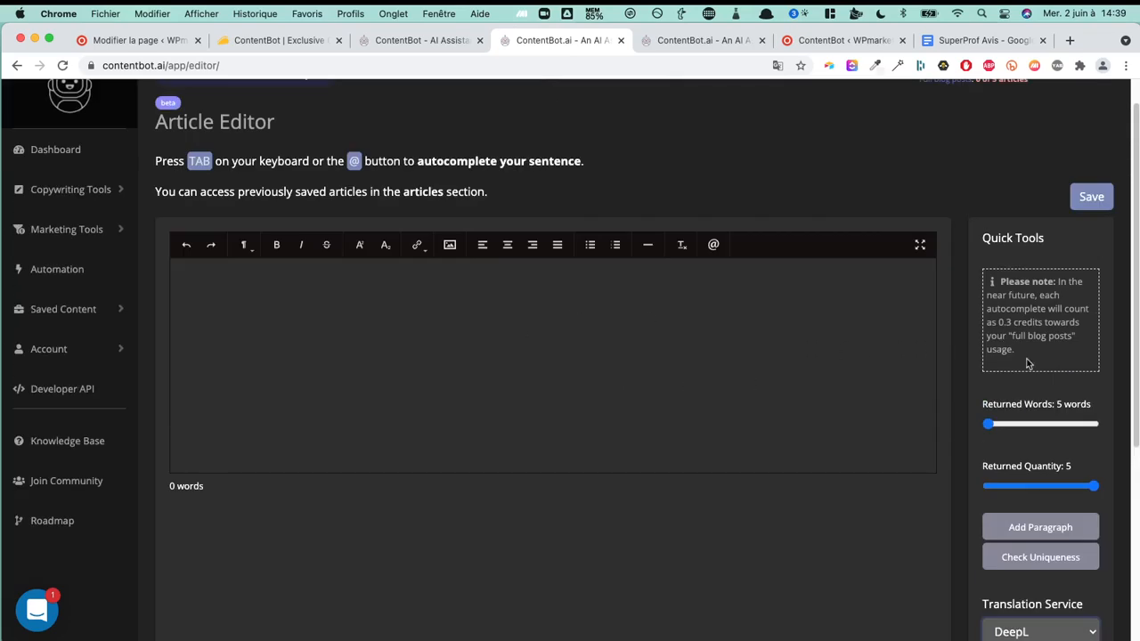
left_click_drag(1029, 363, 1011, 285)
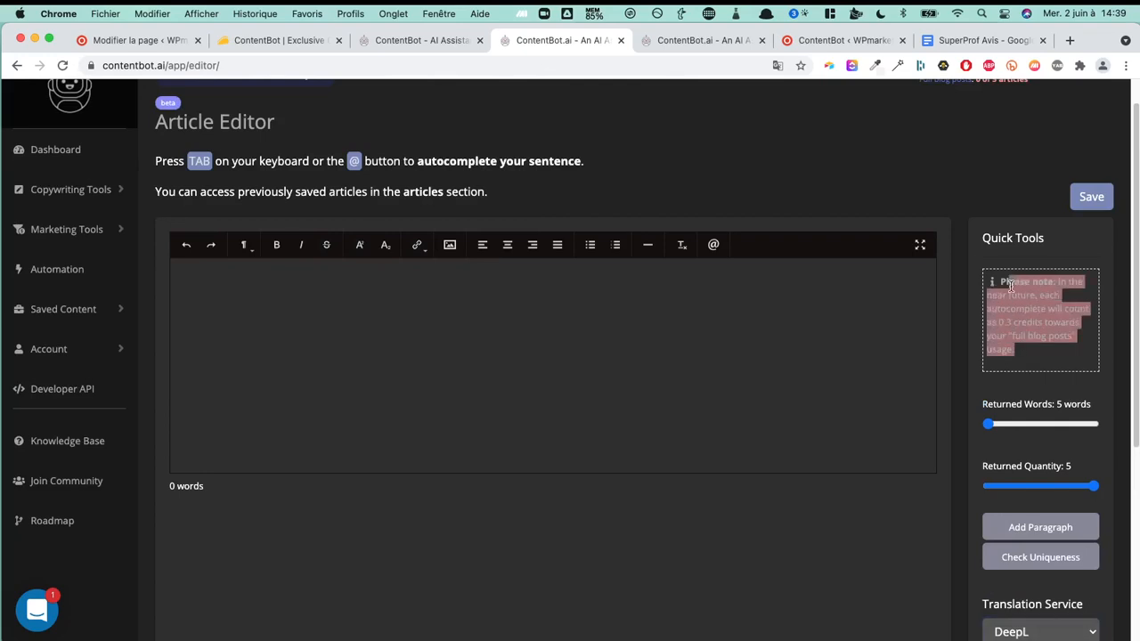
scroll(622, 294, "up", 1)
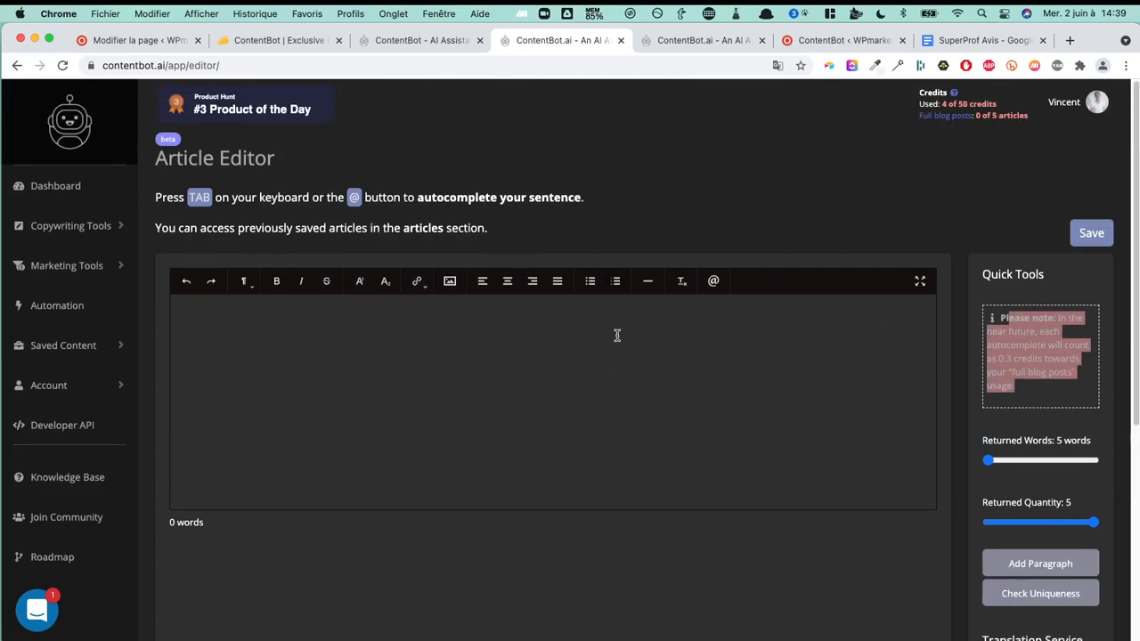